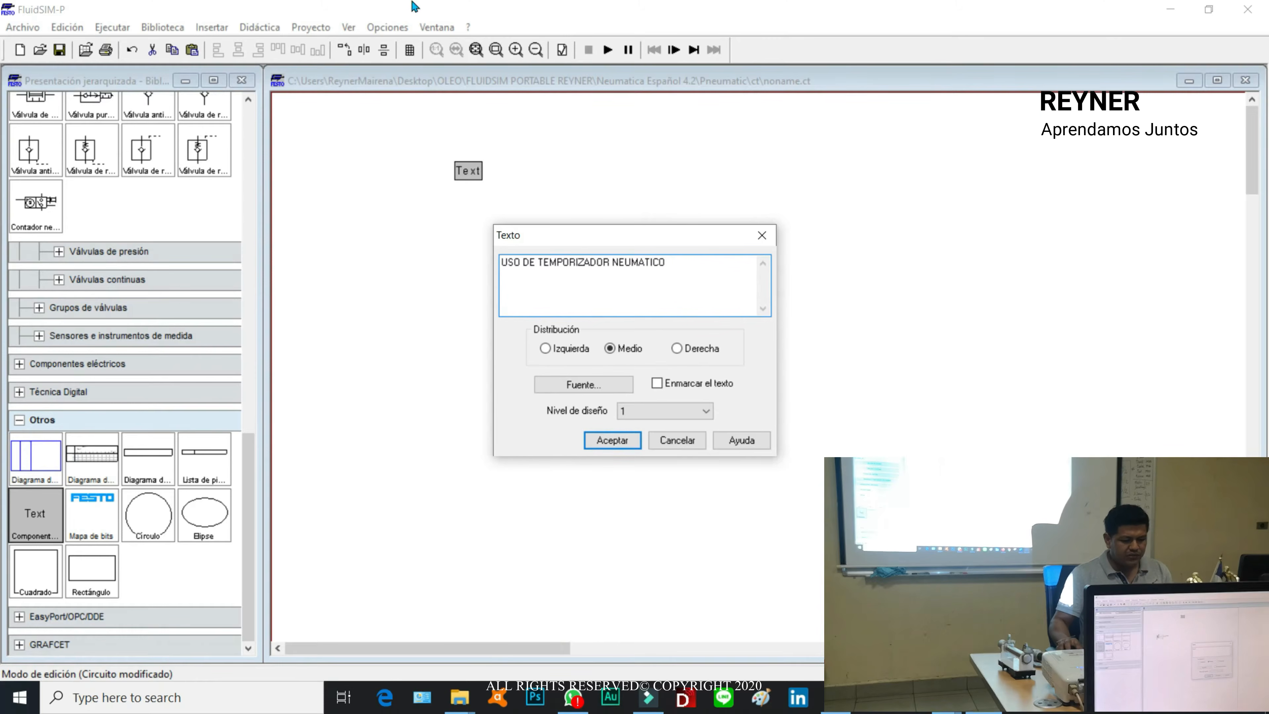
Step: Title the circuit "USO DE TEMPORIZADOR NEUMATICO" with centred text and place it along the upper edge of the drawing
click(603, 441)
drag(465, 172, 552, 129)
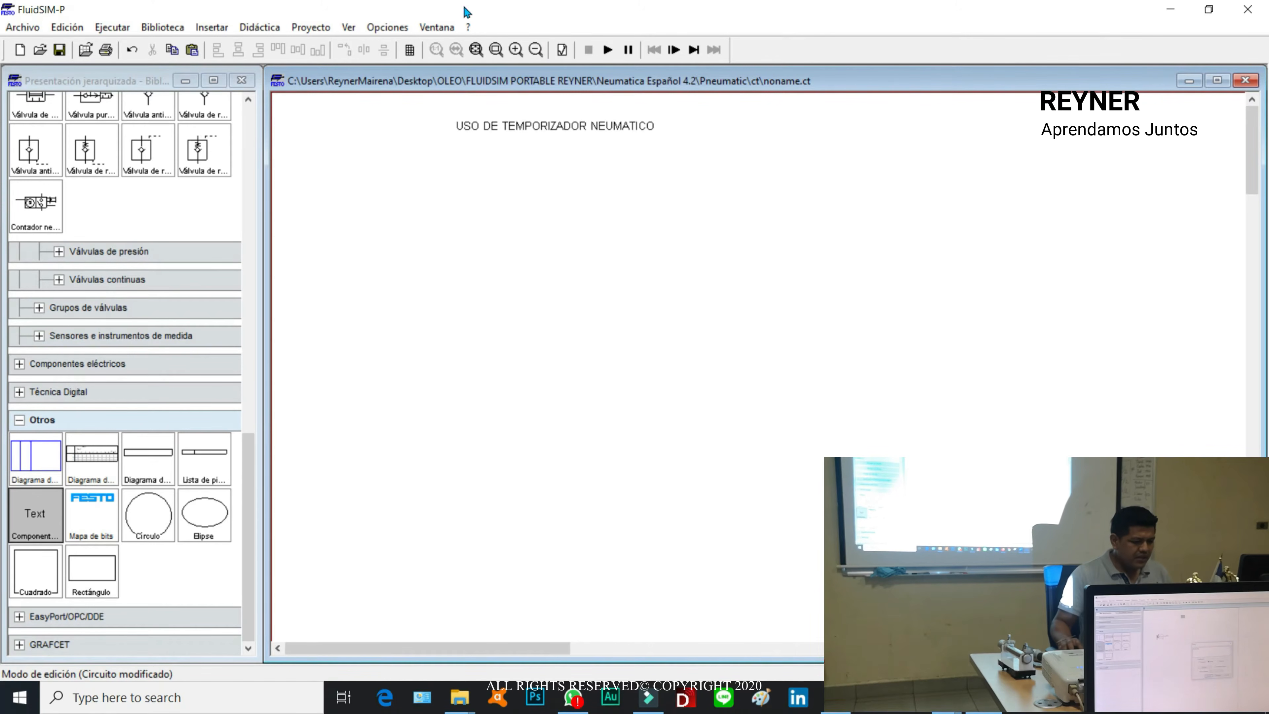
Step: Place a compressed air source from the supply elements in the lower-left area of the circuit
click(259, 223)
scroll(259, 223, up, 10)
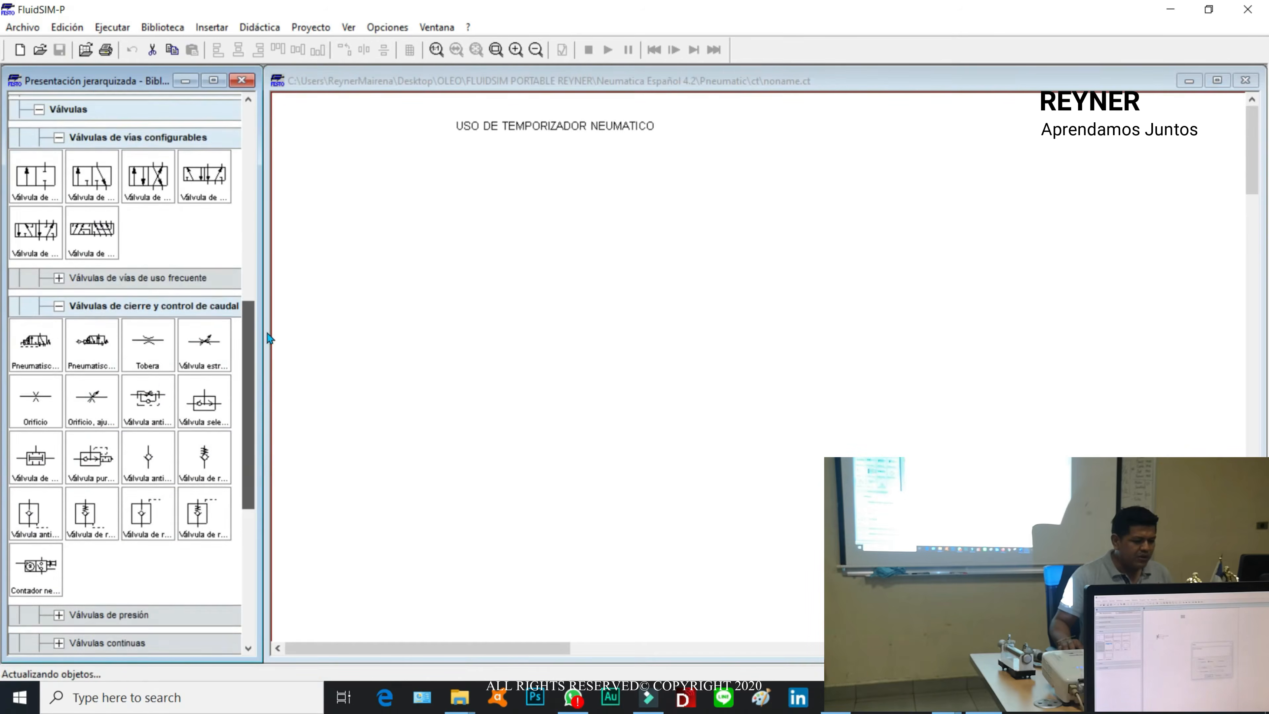
scroll(270, 215, up, 3)
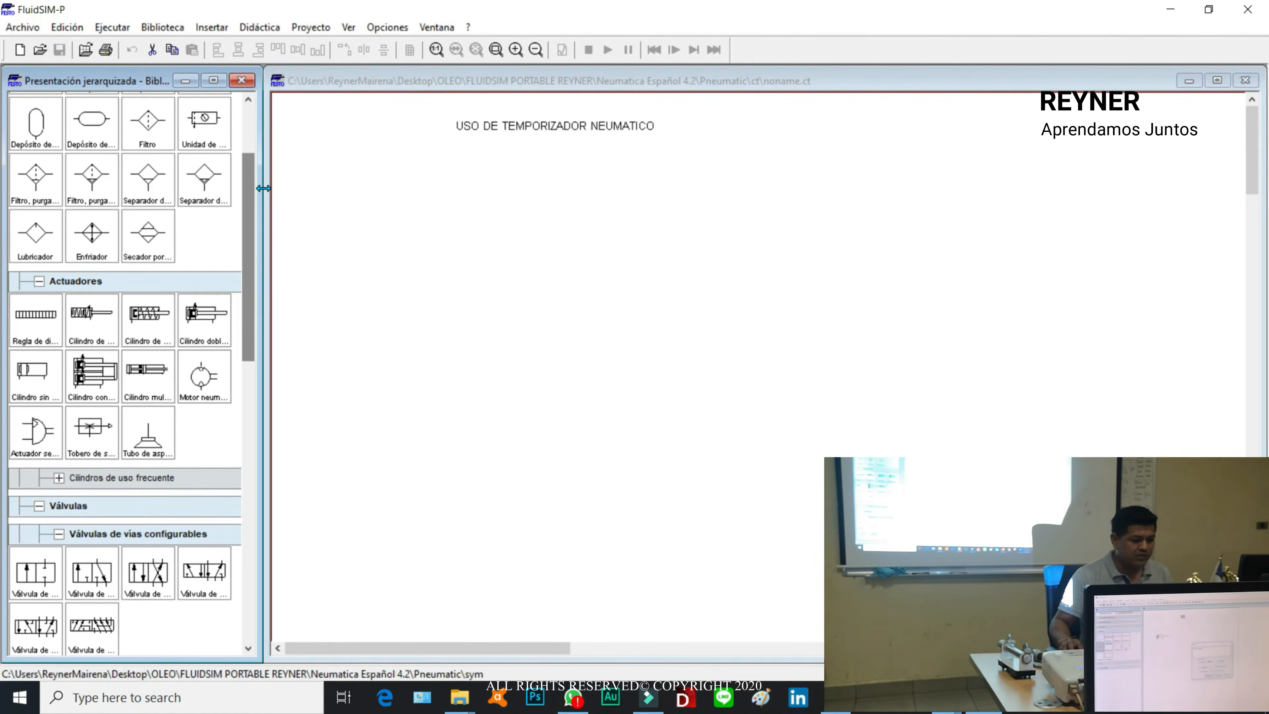
scroll(250, 214, up, 4)
drag(36, 161, 340, 318)
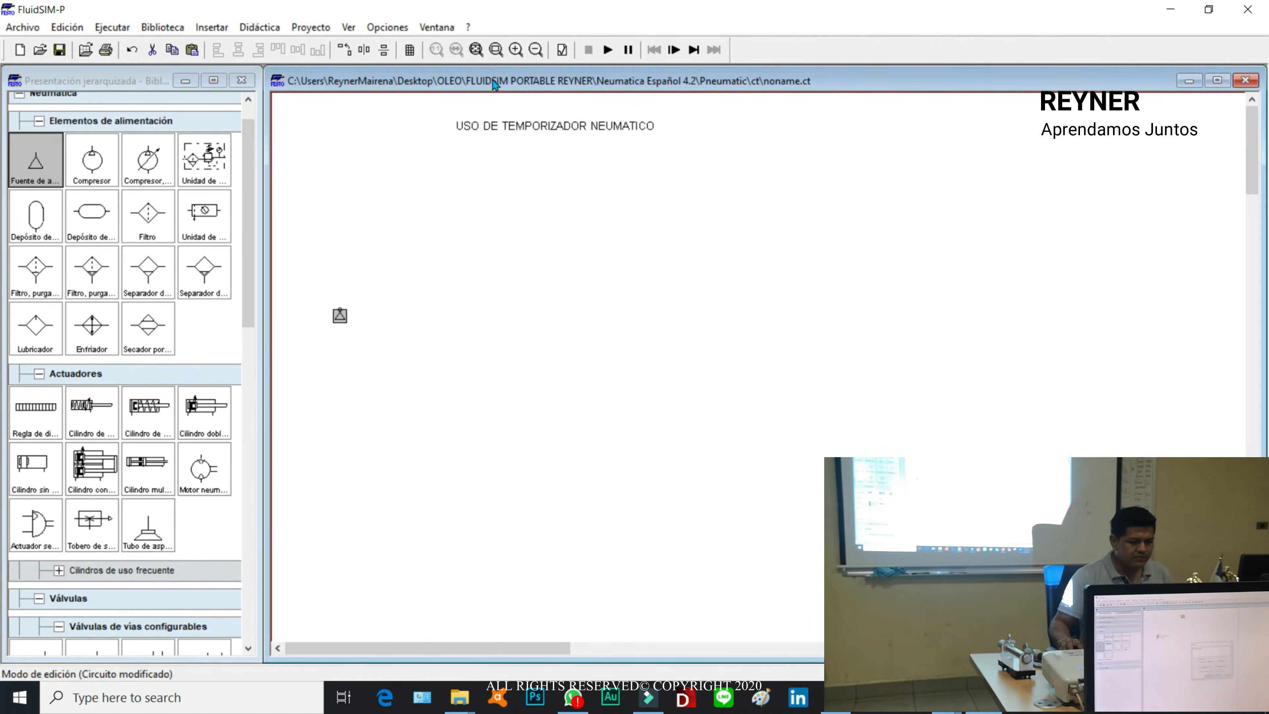
click(517, 53)
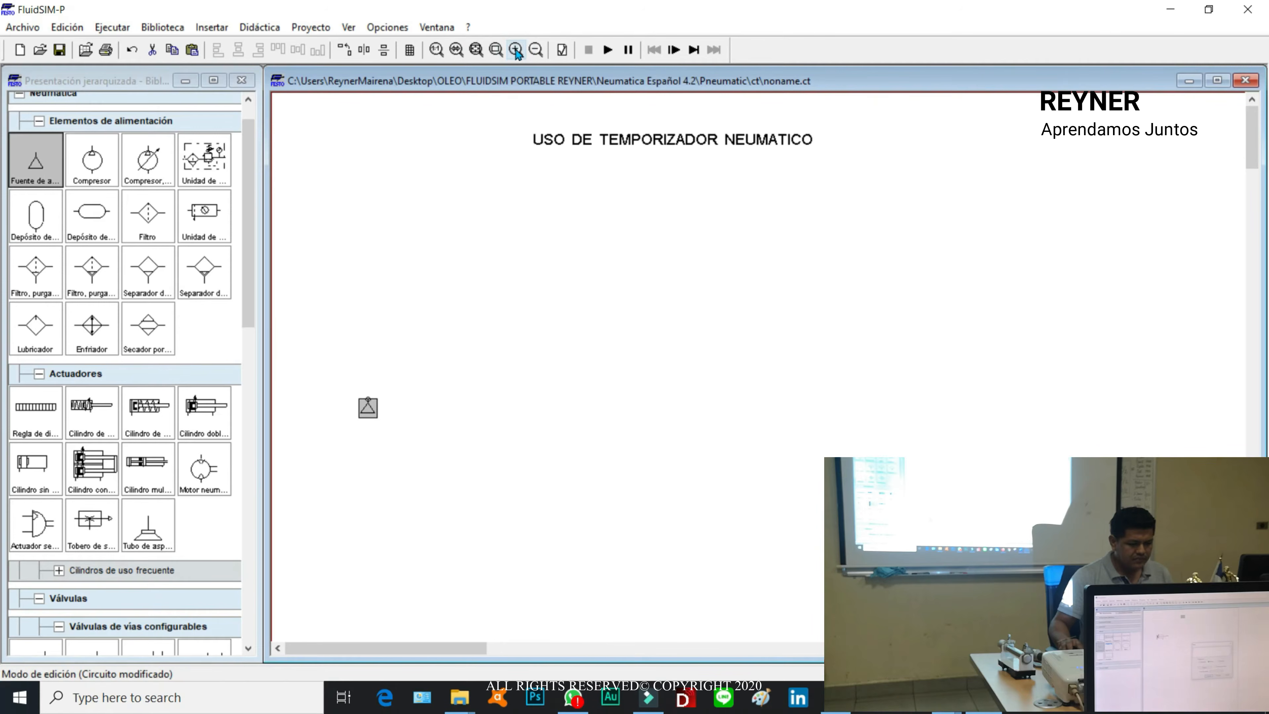
click(517, 53)
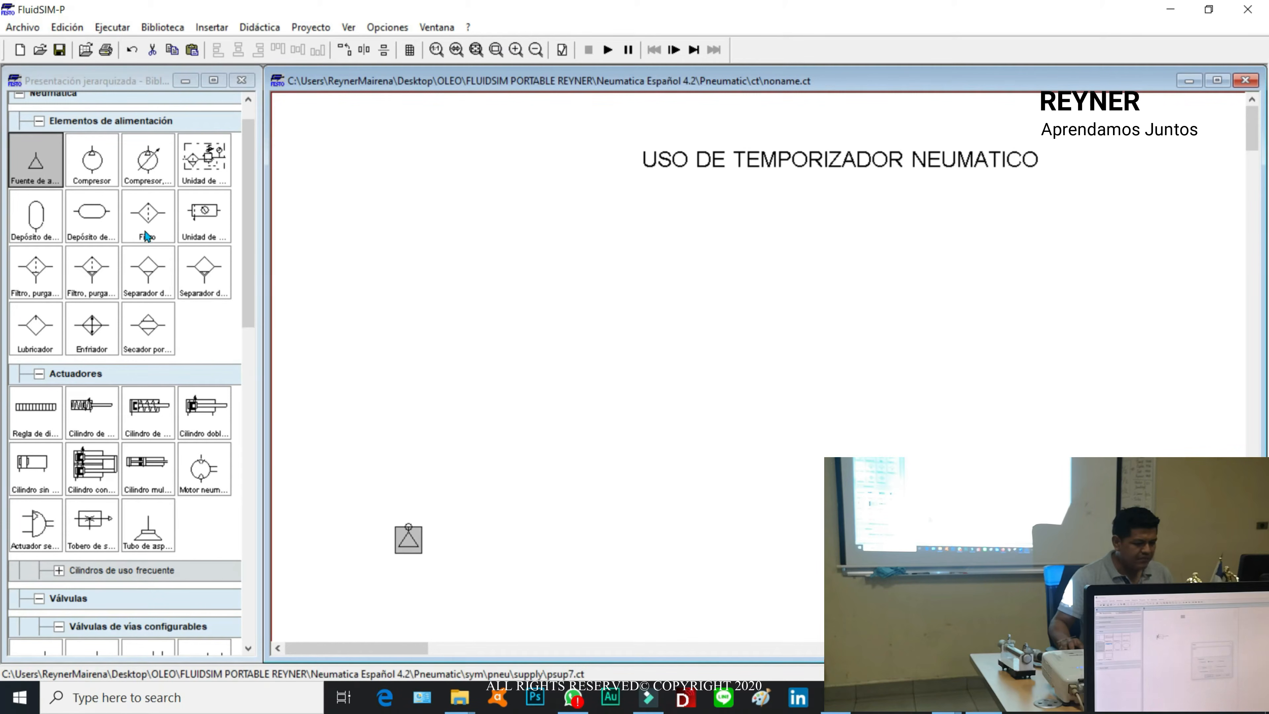
Step: Add a service unit connected to the air source and place a double-acting cylinder below the title text
drag(200, 217, 468, 512)
click(504, 364)
drag(253, 230, 256, 296)
drag(207, 235, 587, 224)
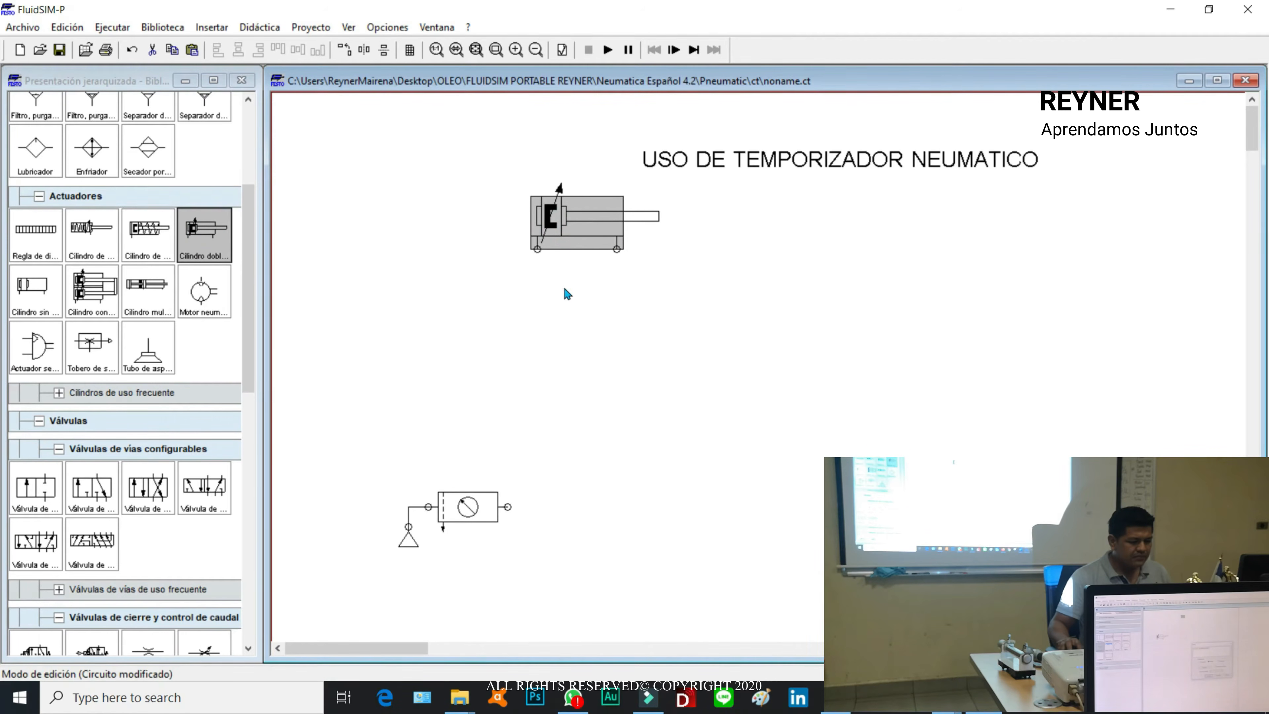
click(558, 323)
Step: Place a configurable 3/n-way valve above the service unit, with push-button actuation on its left and spring return on its right
scroll(252, 283, down, 5)
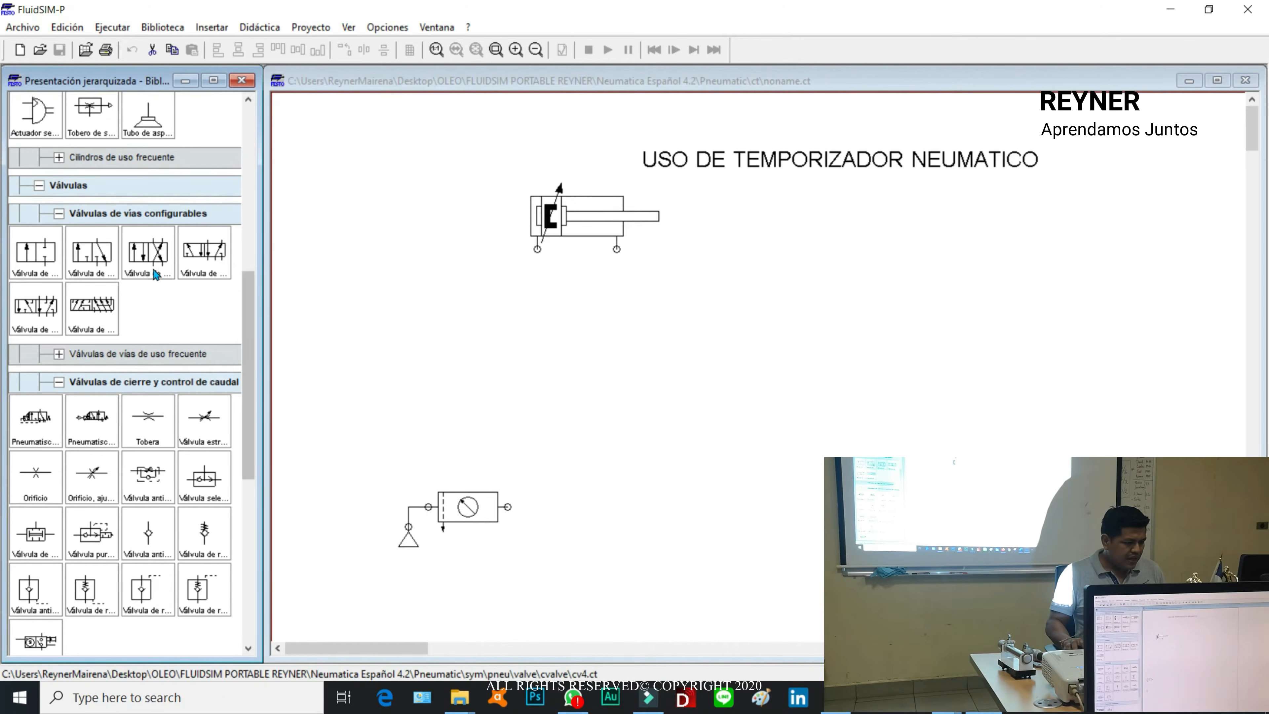
drag(105, 260, 433, 360)
double_click(433, 360)
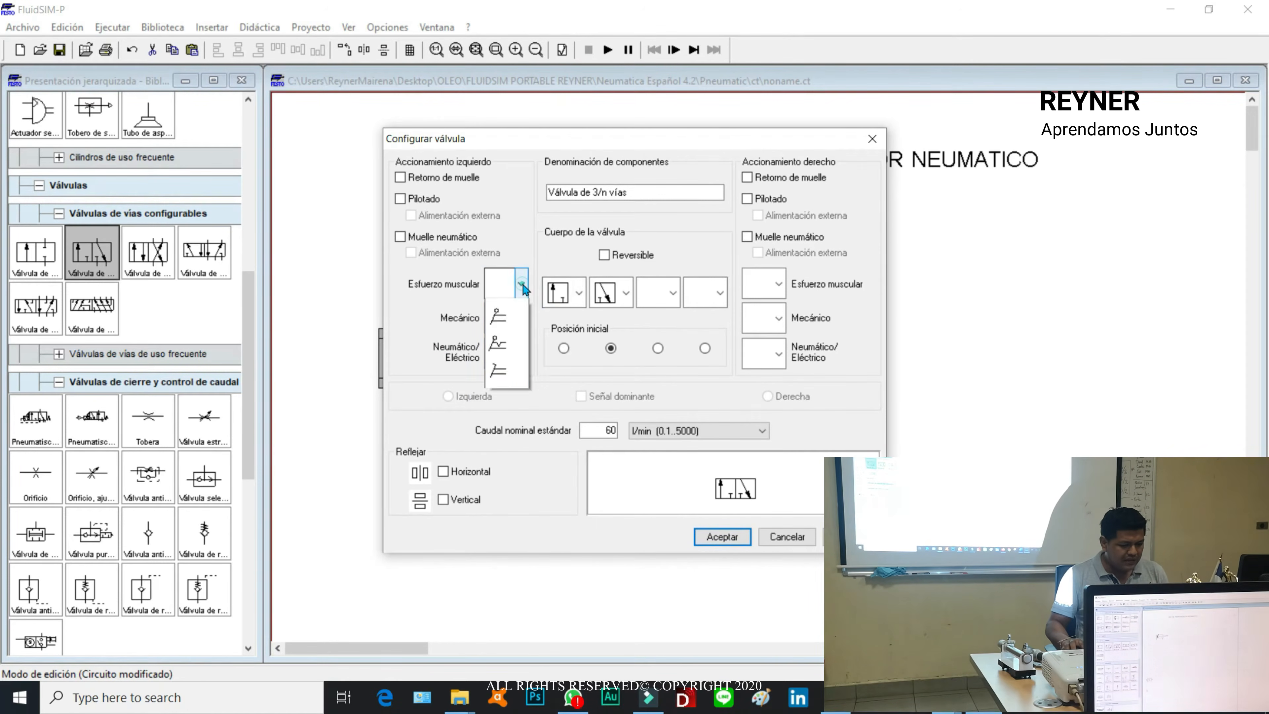
click(499, 396)
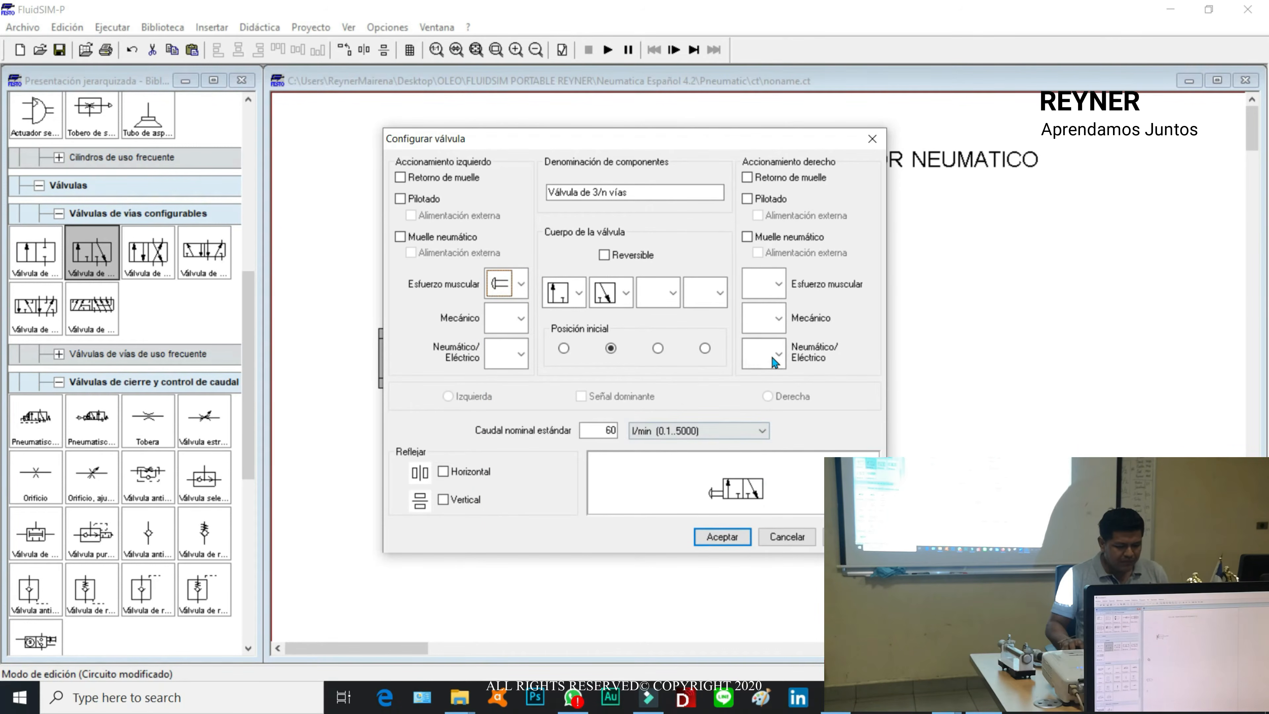
click(748, 178)
click(722, 536)
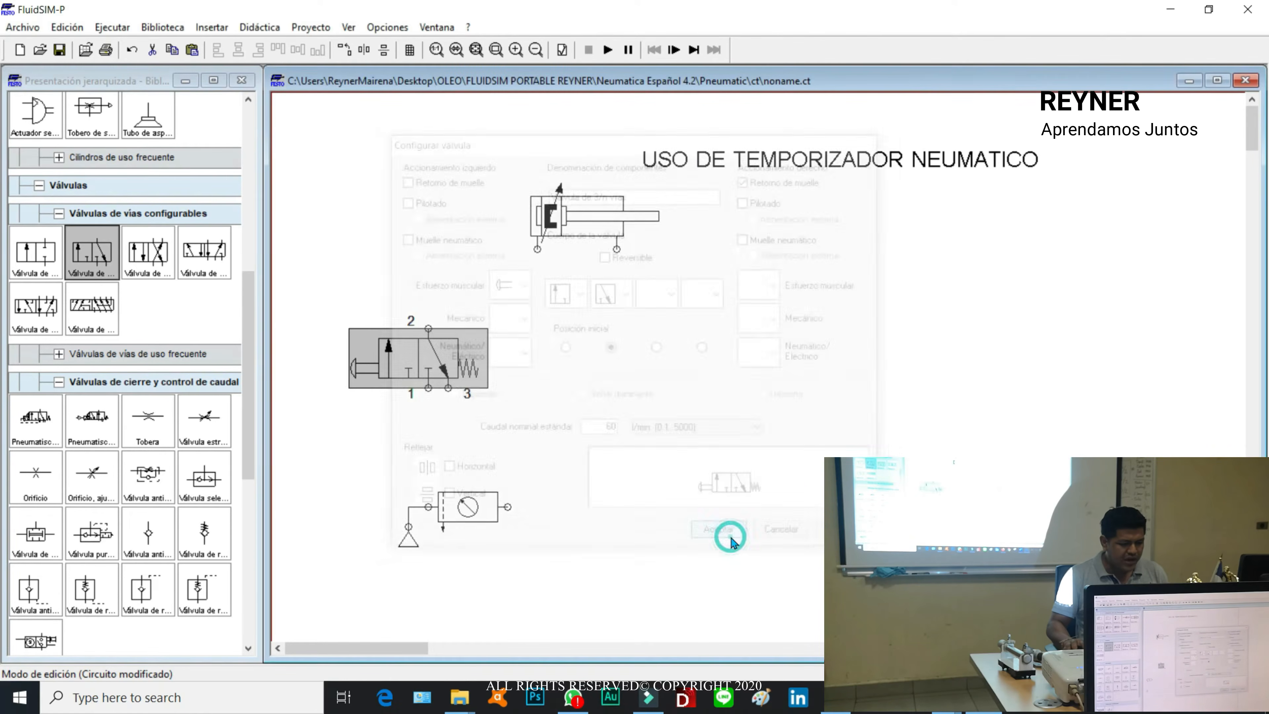
Step: Configure port 3 of the 3/n-way valve to show pressure and flow, and close it with a silencer
double_click(448, 387)
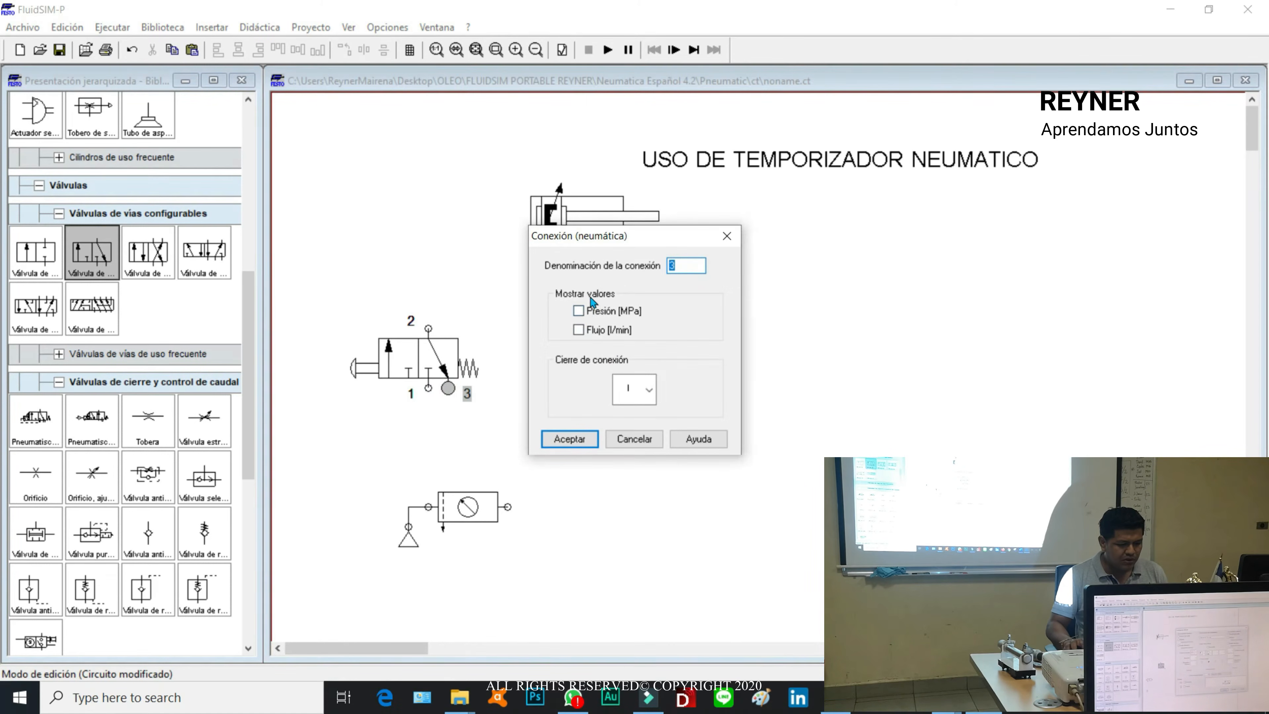
click(581, 311)
click(657, 398)
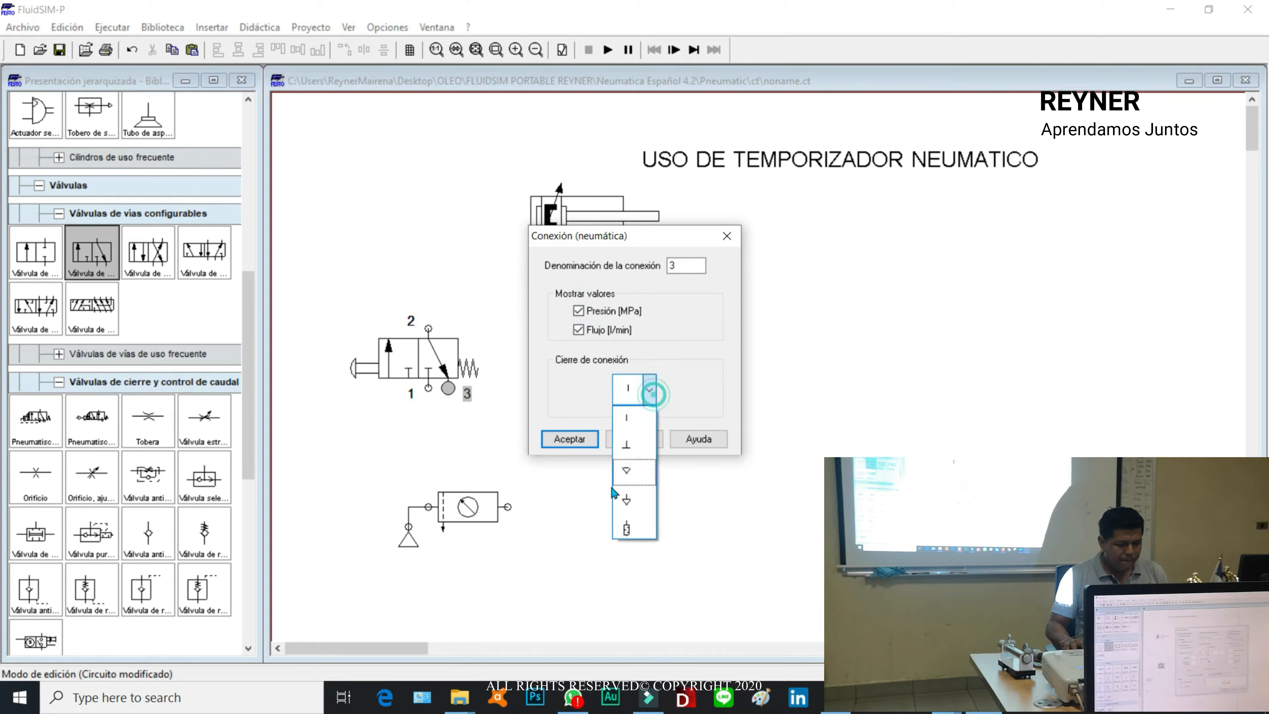
click(631, 526)
click(579, 439)
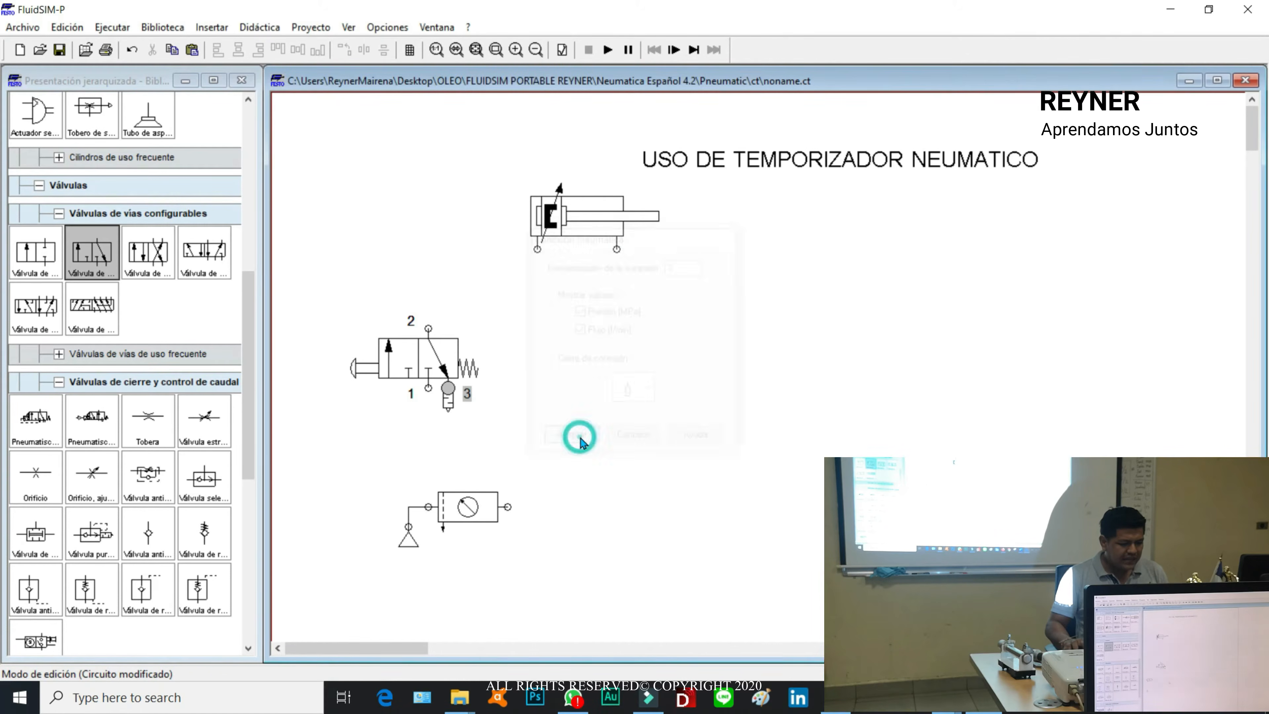
Step: Duplicate the push-button 3/n-way valve and line the copy up beside the original
click(401, 358)
key(ctrl+v)
drag(802, 406, 600, 445)
drag(414, 369, 463, 428)
drag(606, 434, 637, 402)
Step: Reposition the air supply and the two valves, and connect port 1 of both valves to the service unit outlet
drag(509, 582, 377, 487)
drag(462, 513, 332, 533)
drag(822, 526, 396, 375)
drag(452, 422, 398, 536)
click(541, 338)
drag(577, 457, 428, 526)
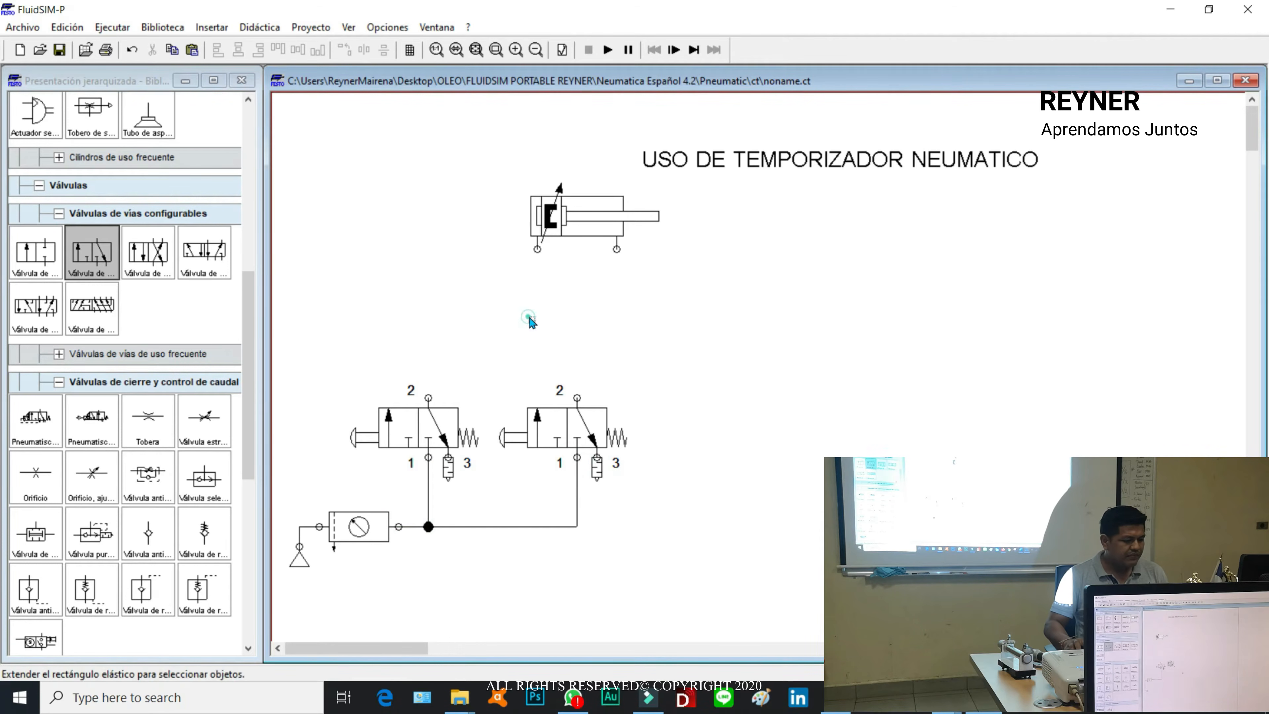
Step: Place a two-pressure (AND) valve above the push-button valves and connect its two inputs to port 2 of each valve
click(252, 333)
drag(252, 334, 255, 489)
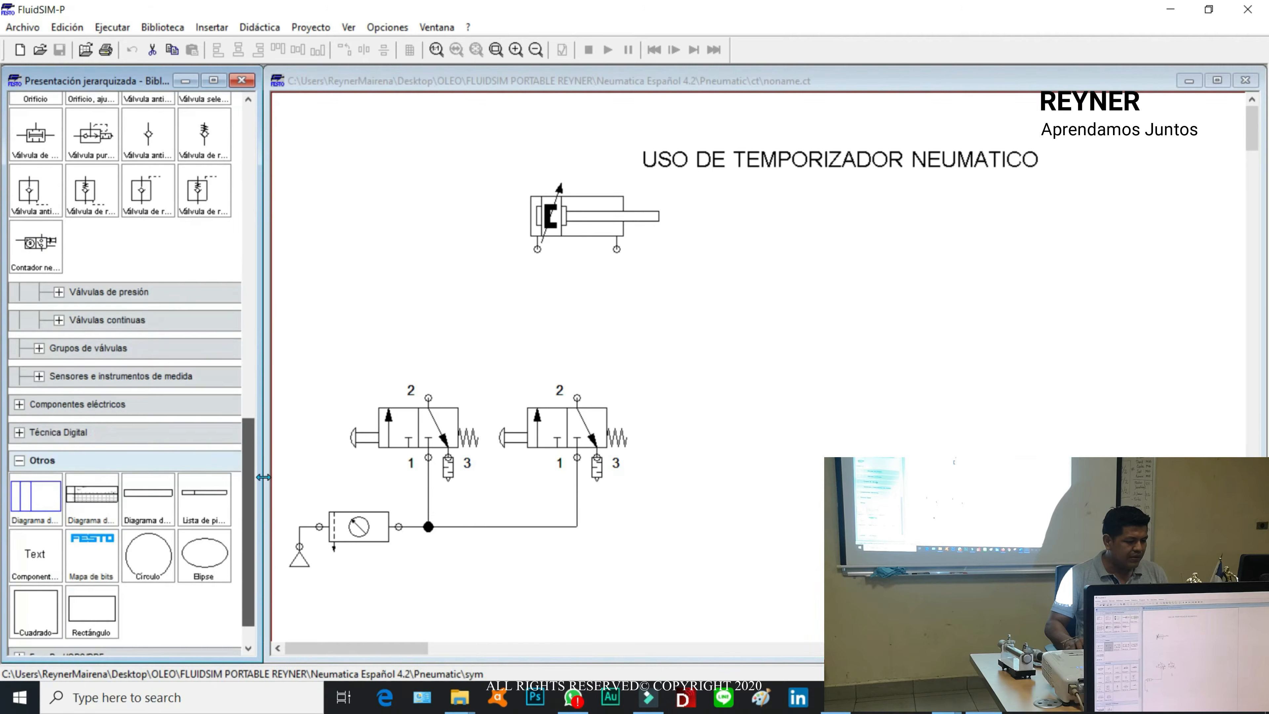
click(57, 291)
drag(249, 453, 252, 512)
click(40, 307)
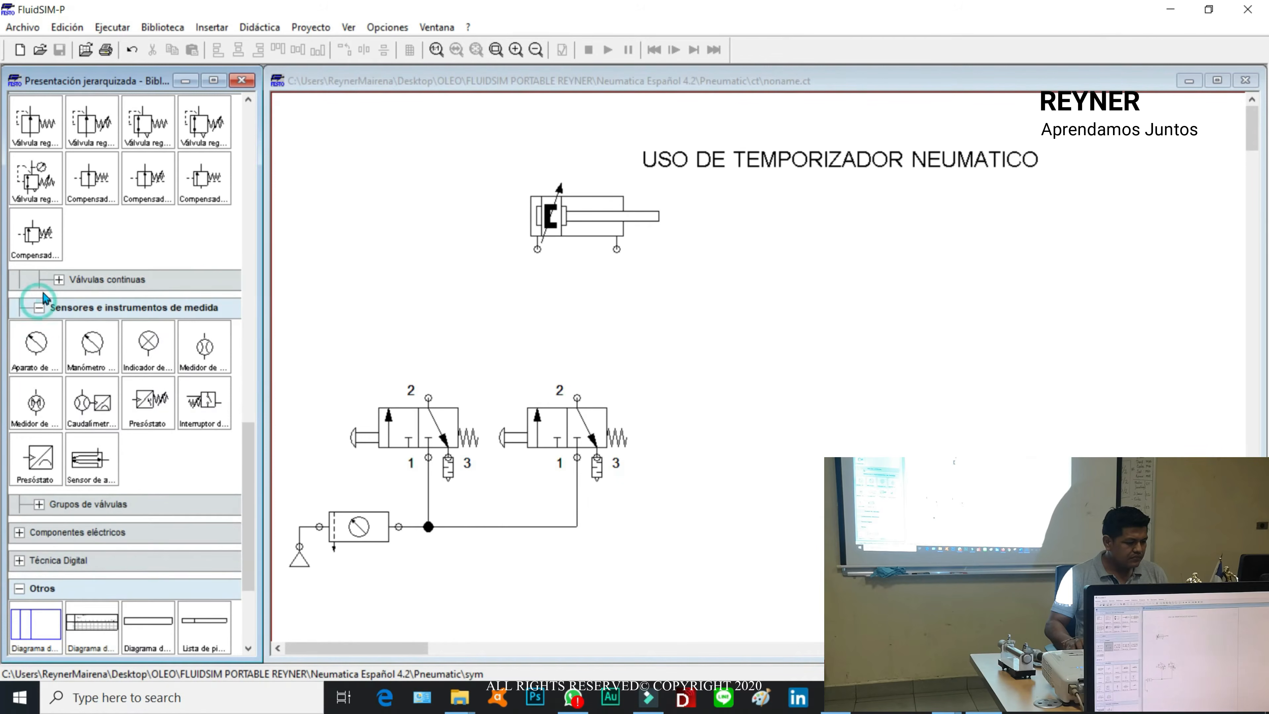
click(59, 279)
scroll(254, 485, down, 5)
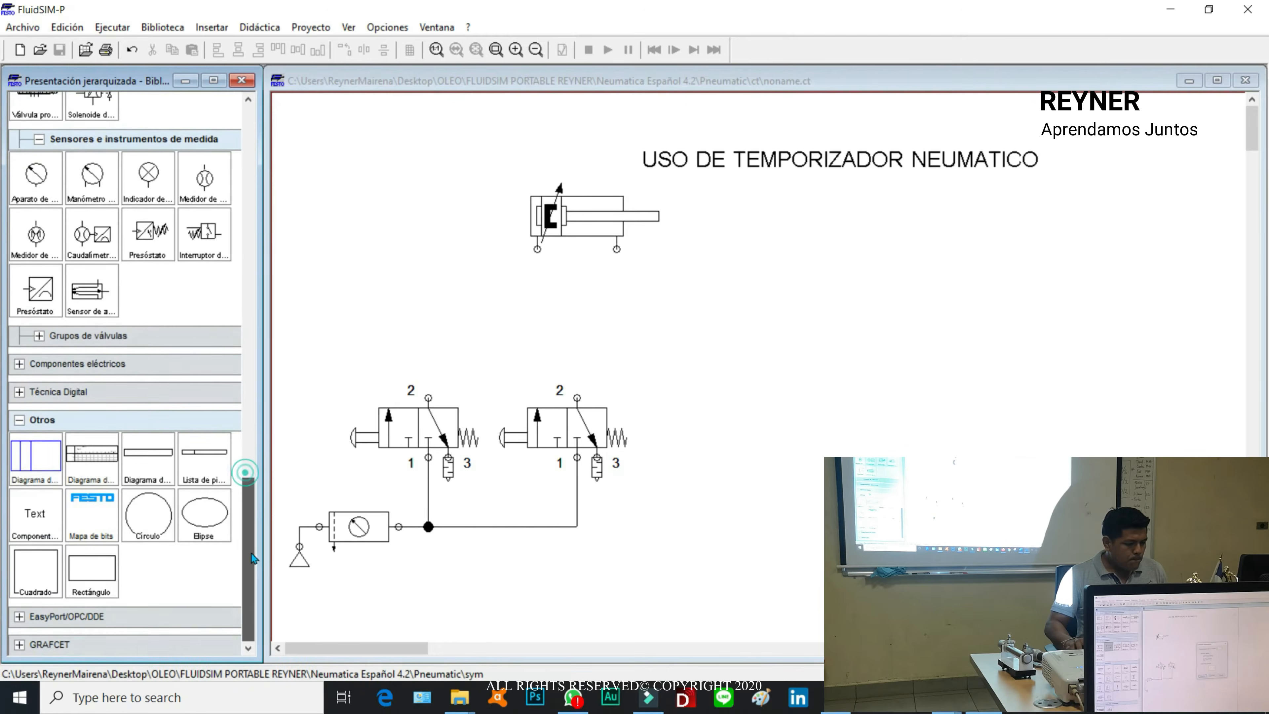
scroll(250, 503, up, 15)
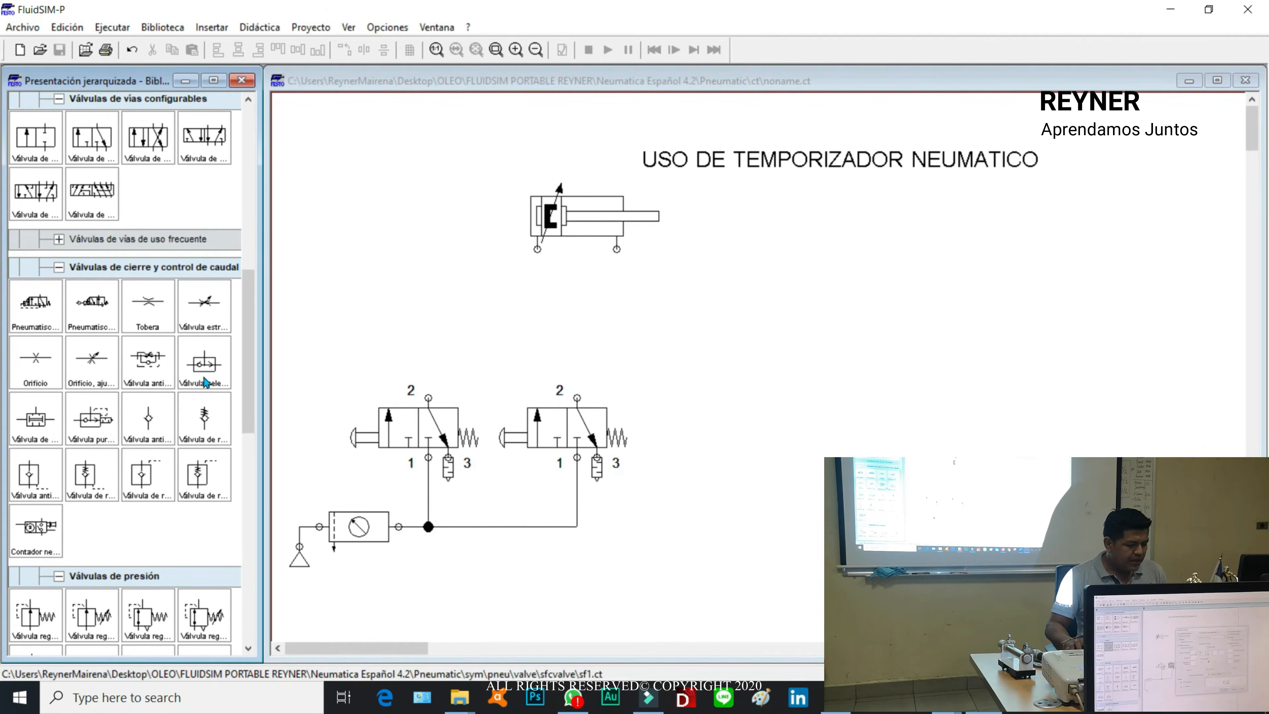
drag(54, 428, 522, 346)
drag(446, 359, 428, 398)
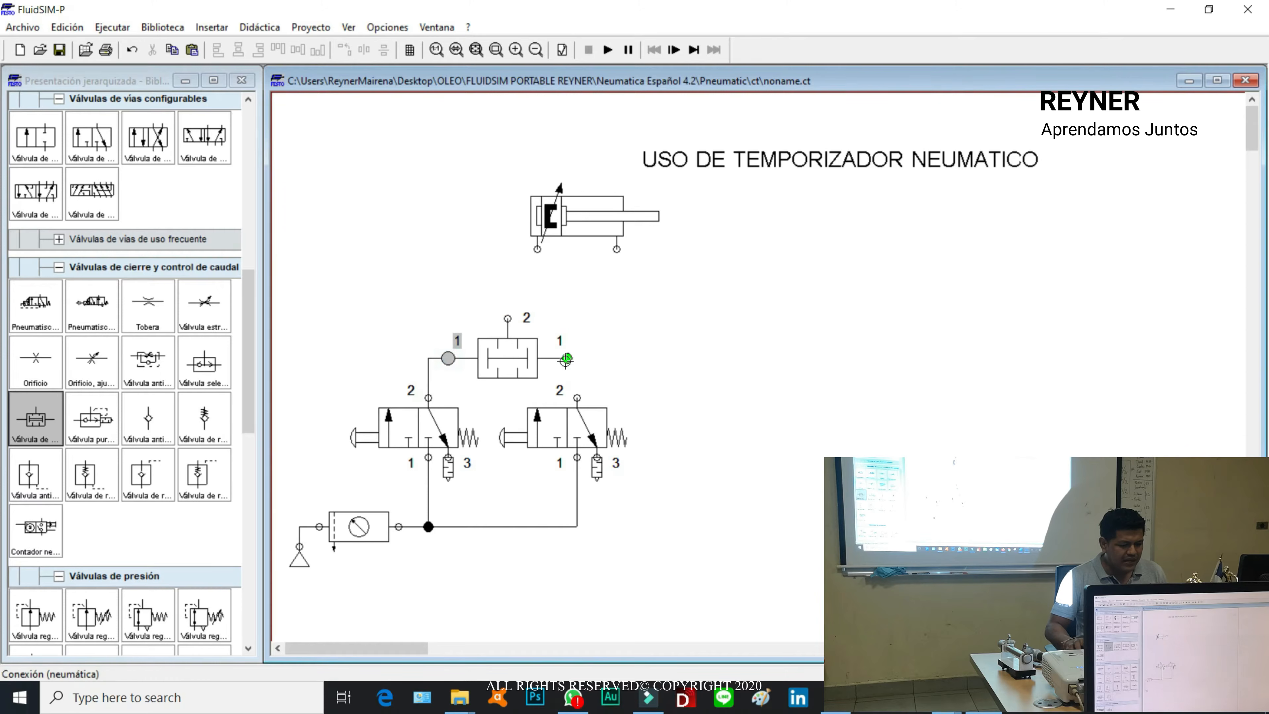
drag(577, 398, 566, 358)
Step: Move the cylinder above the two-pressure valve and connect the valve's port 2 to the cylinder's left port
right_click(558, 216)
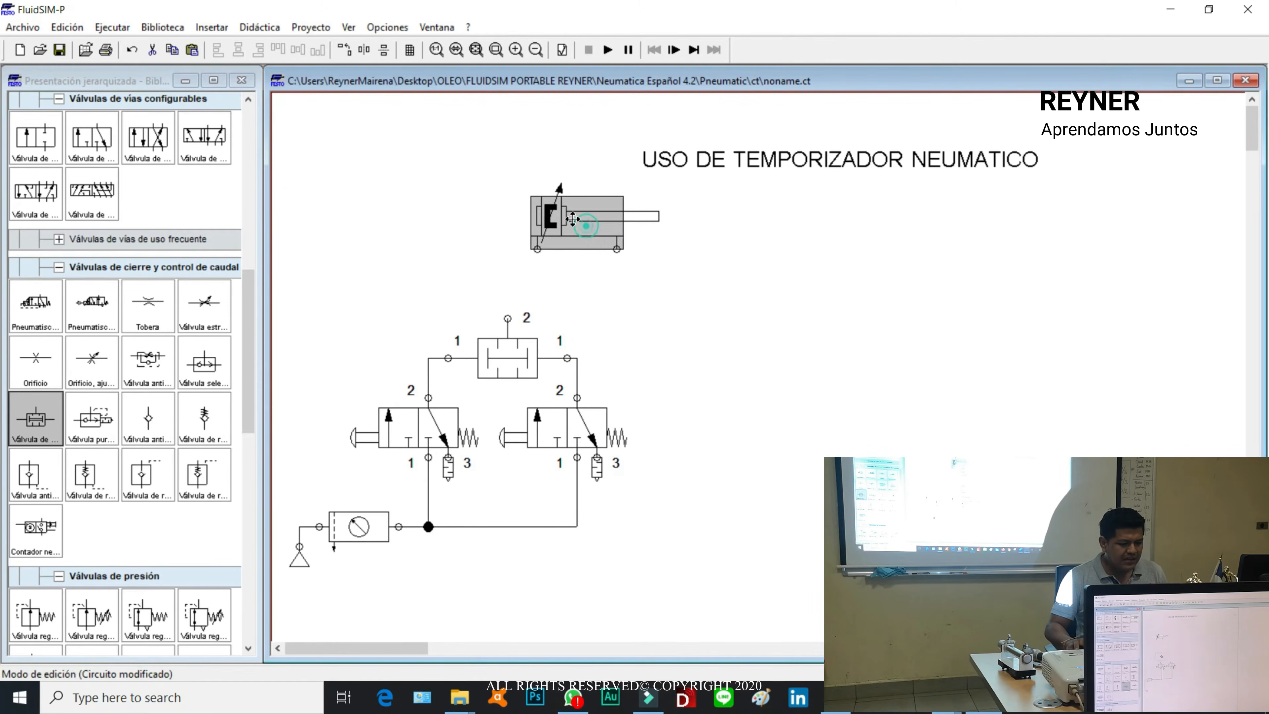
click(394, 195)
drag(590, 220, 560, 240)
drag(503, 311, 507, 269)
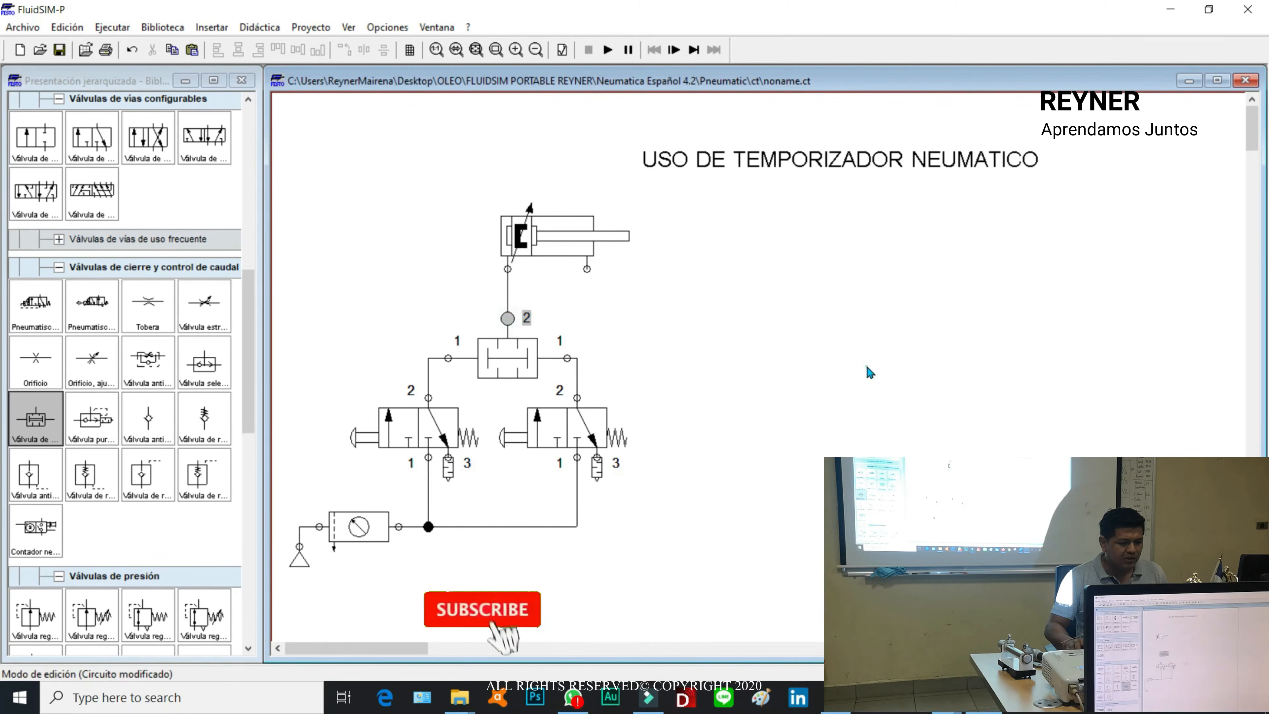
Step: Simulate the circuit despite its open connections and actuate both push-button valves to test the simultaneous start
click(610, 50)
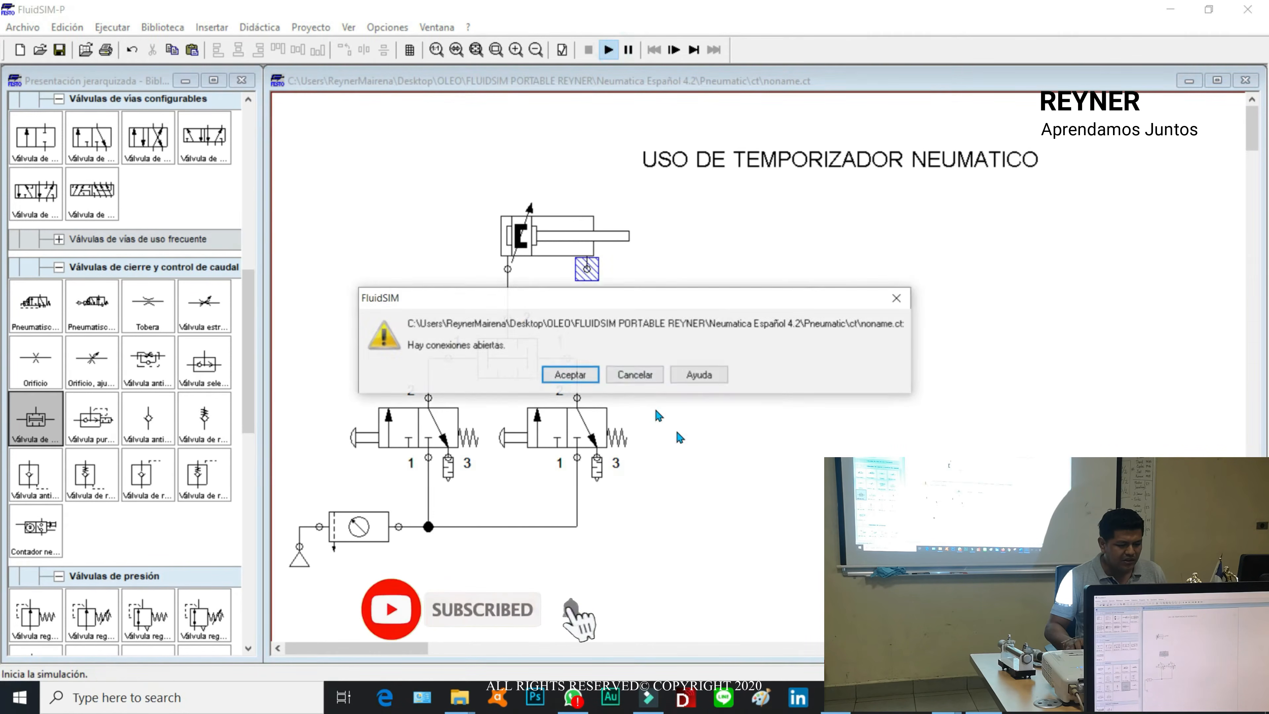
click(574, 371)
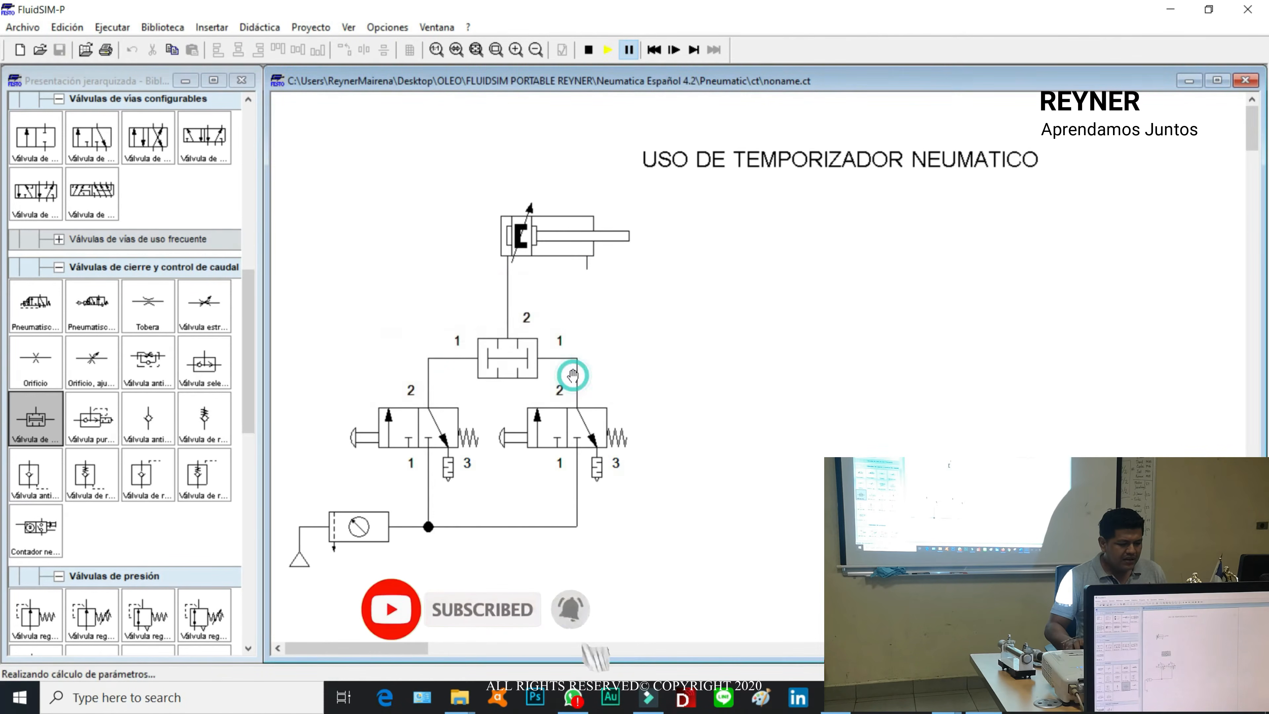
shift+click(370, 437)
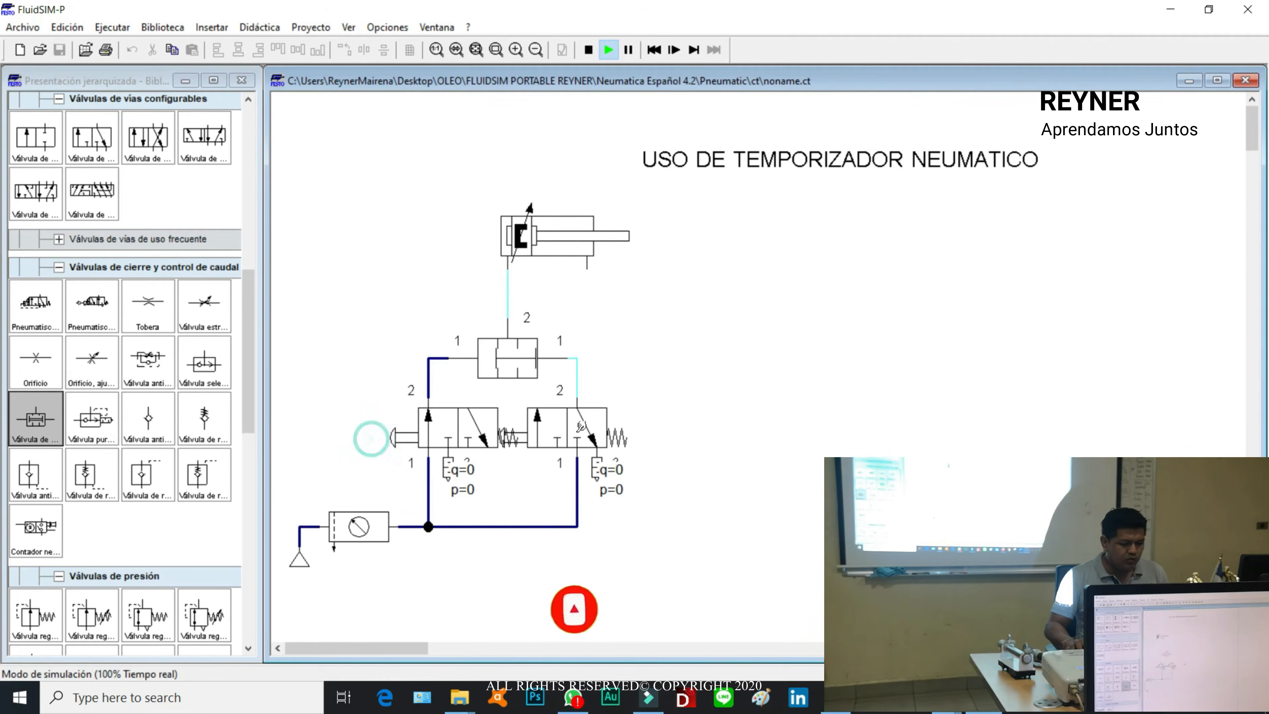
click(538, 430)
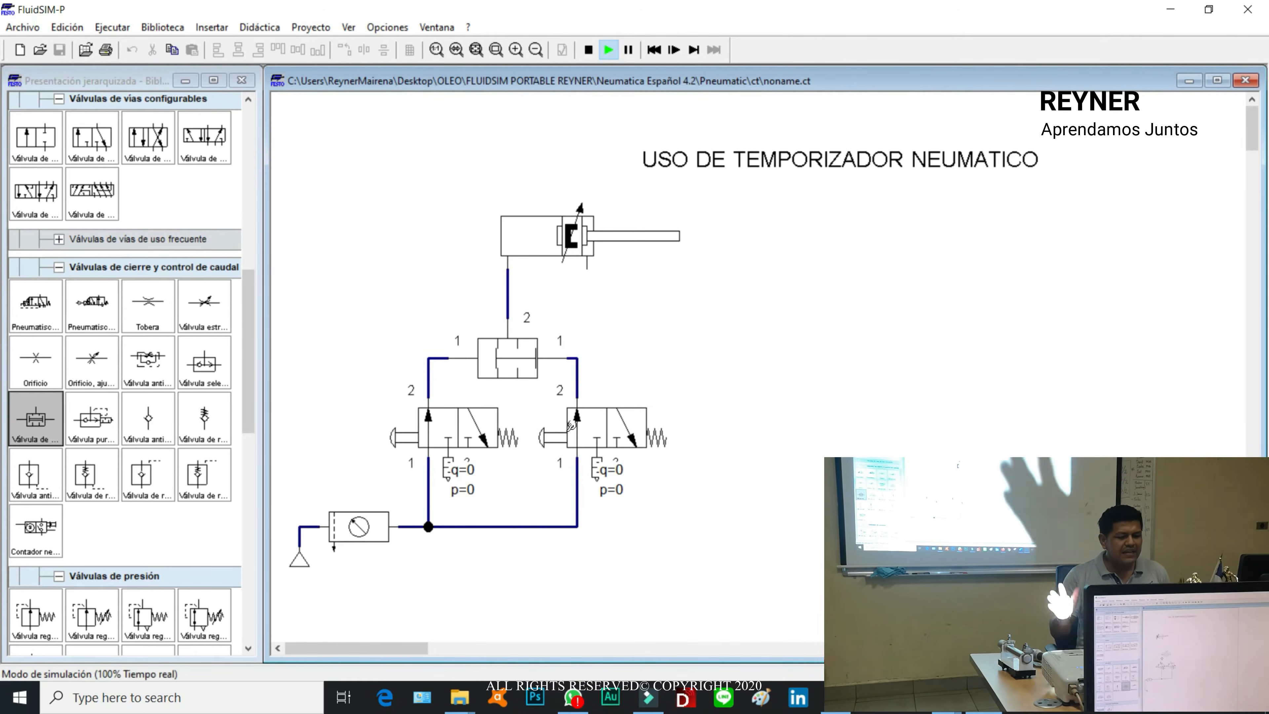
click(542, 427)
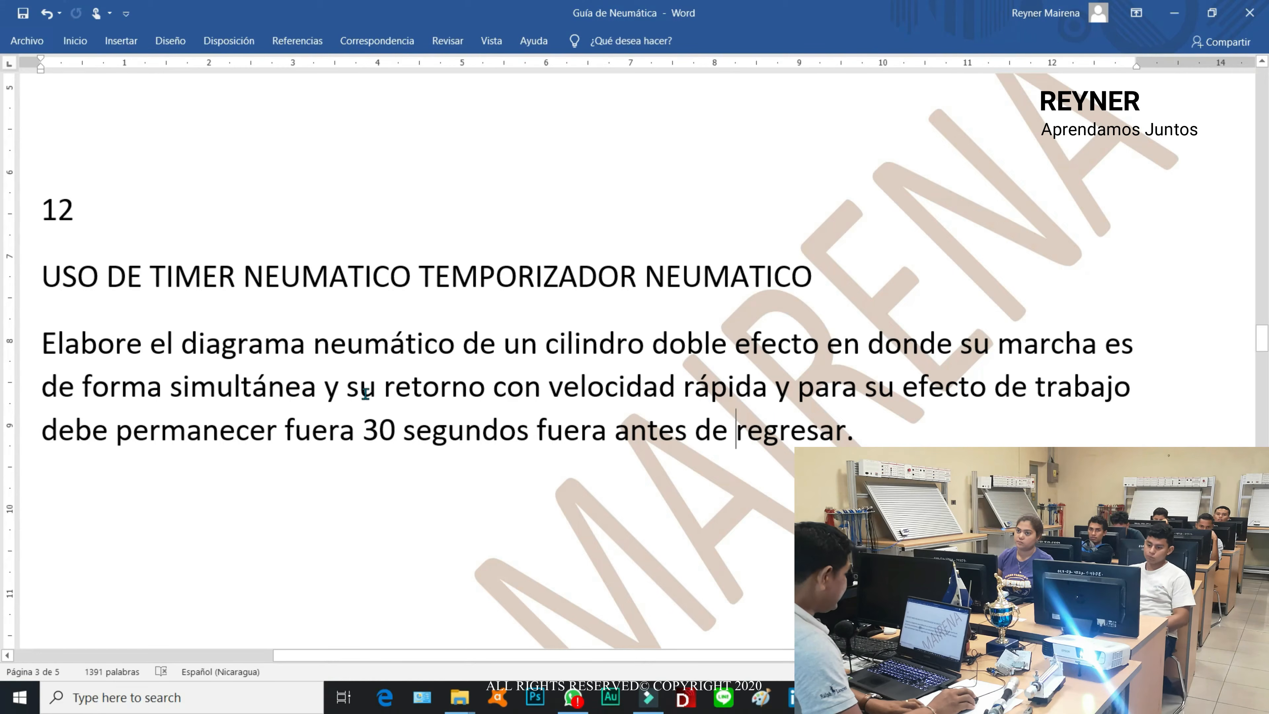
Step: In the Word guide, highlight the phrase "su retorno con velocidad rápida" in exercise 12 to review the requirement
drag(350, 387, 765, 382)
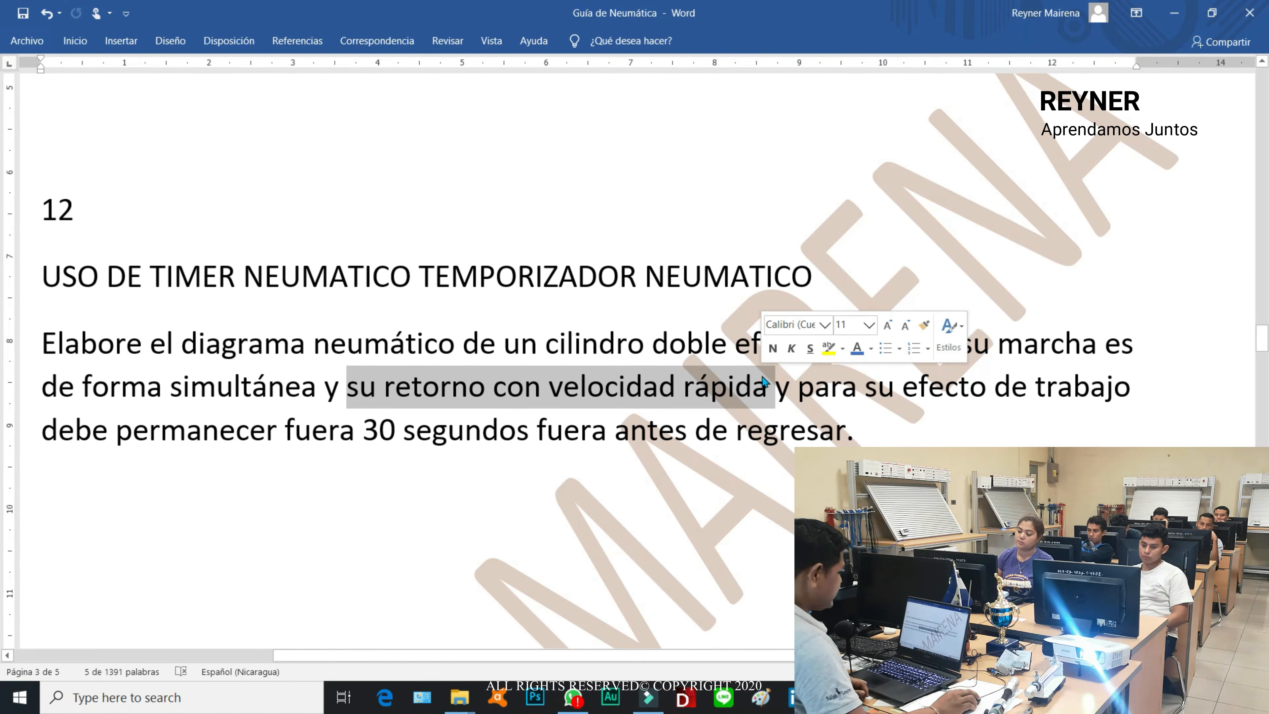
click(483, 517)
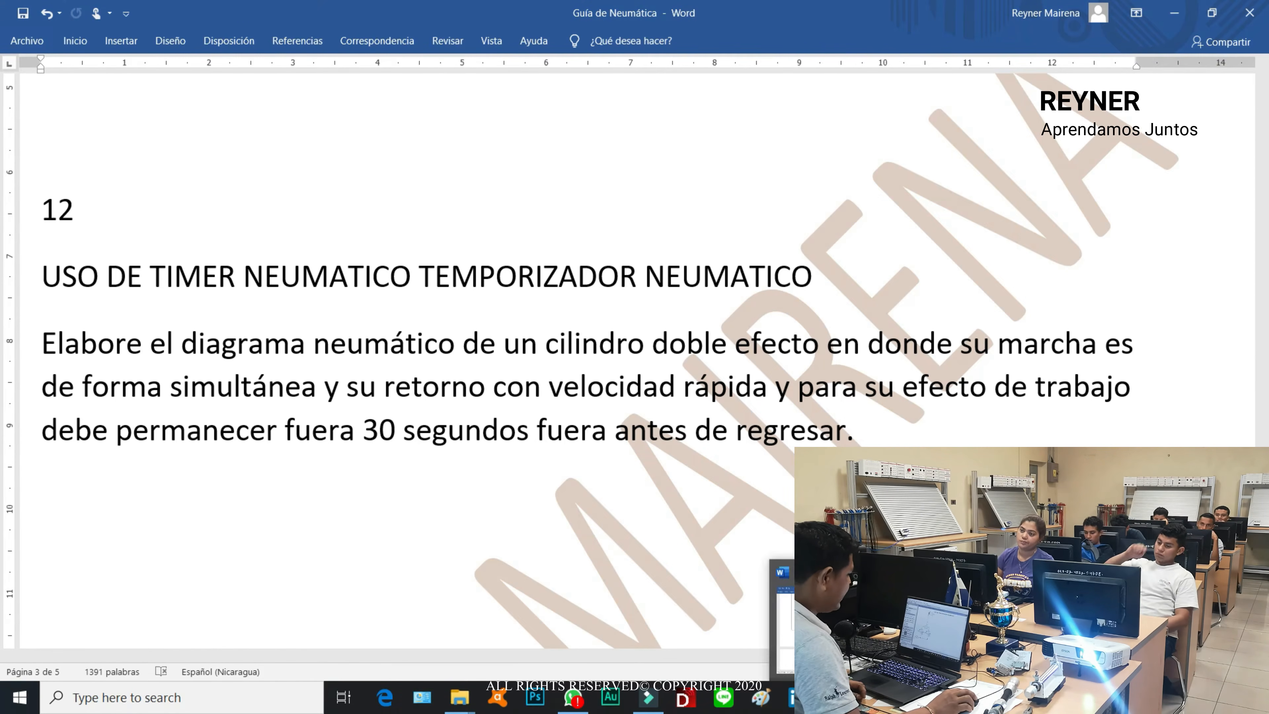
Step: Switch back to FluidSIM, remove the line between the two-pressure valve and the cylinder, and place a configurable 5/n-way valve between them
key(alt+Tab)
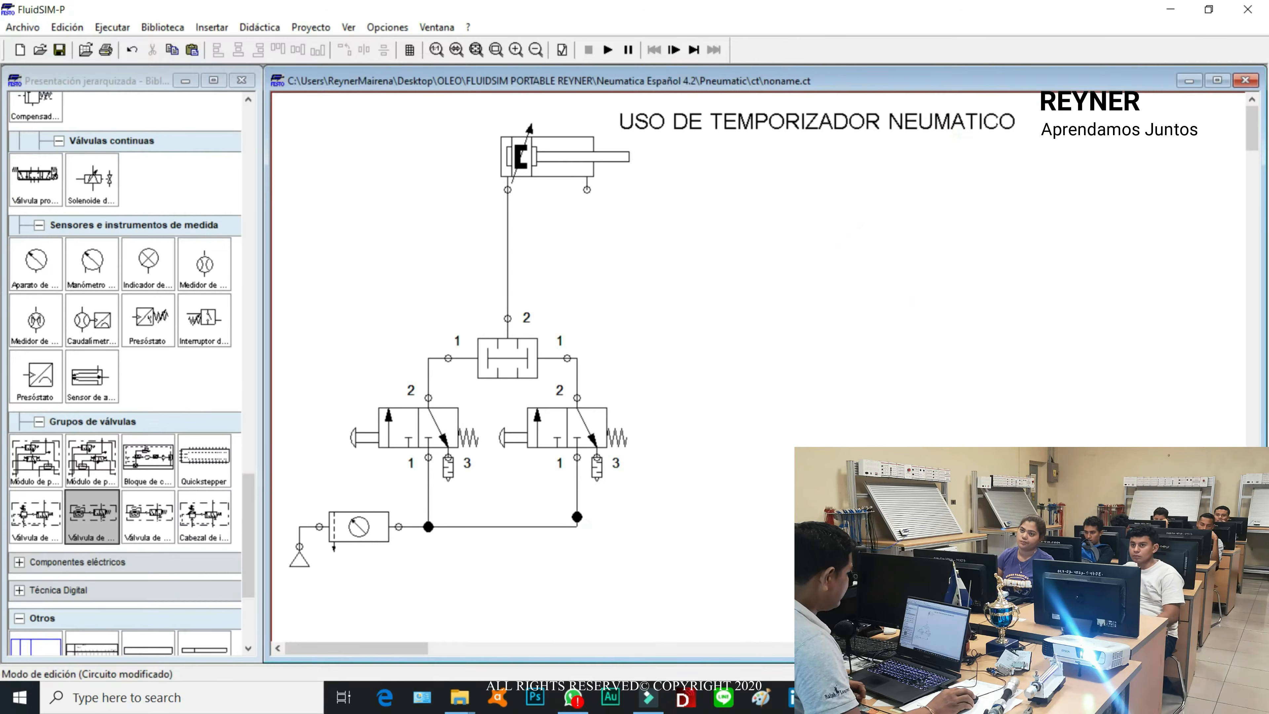
click(508, 273)
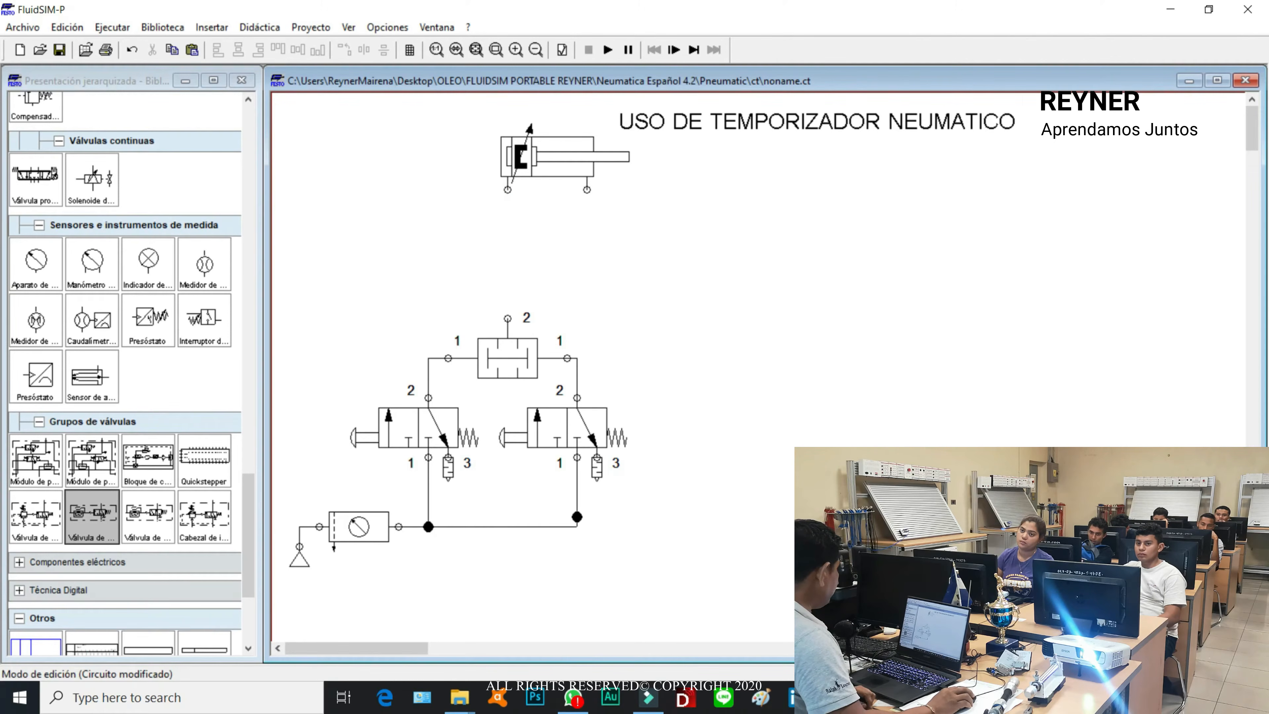
drag(245, 515, 250, 264)
drag(205, 197, 629, 304)
Step: Shift the air supply and start-valve group downward, and lower the 5/n-way valve to leave space below the cylinder
drag(284, 307, 620, 623)
drag(538, 438, 538, 478)
click(753, 336)
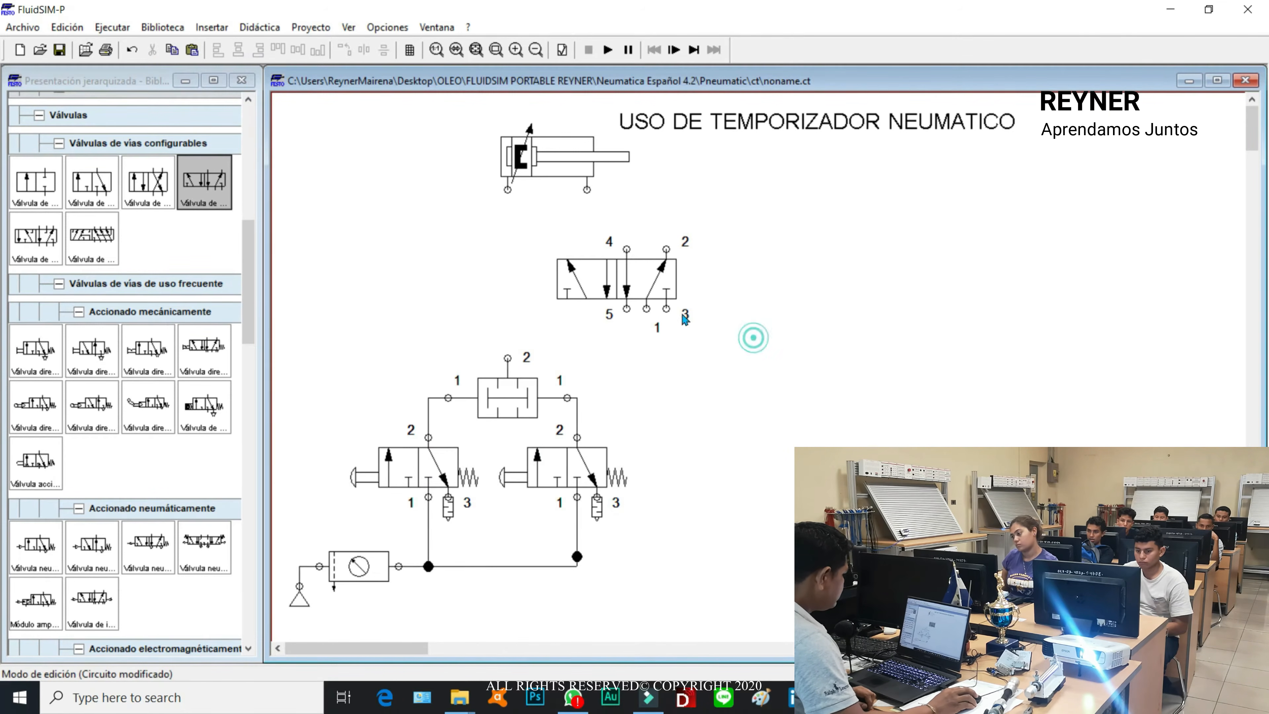
drag(608, 285, 609, 315)
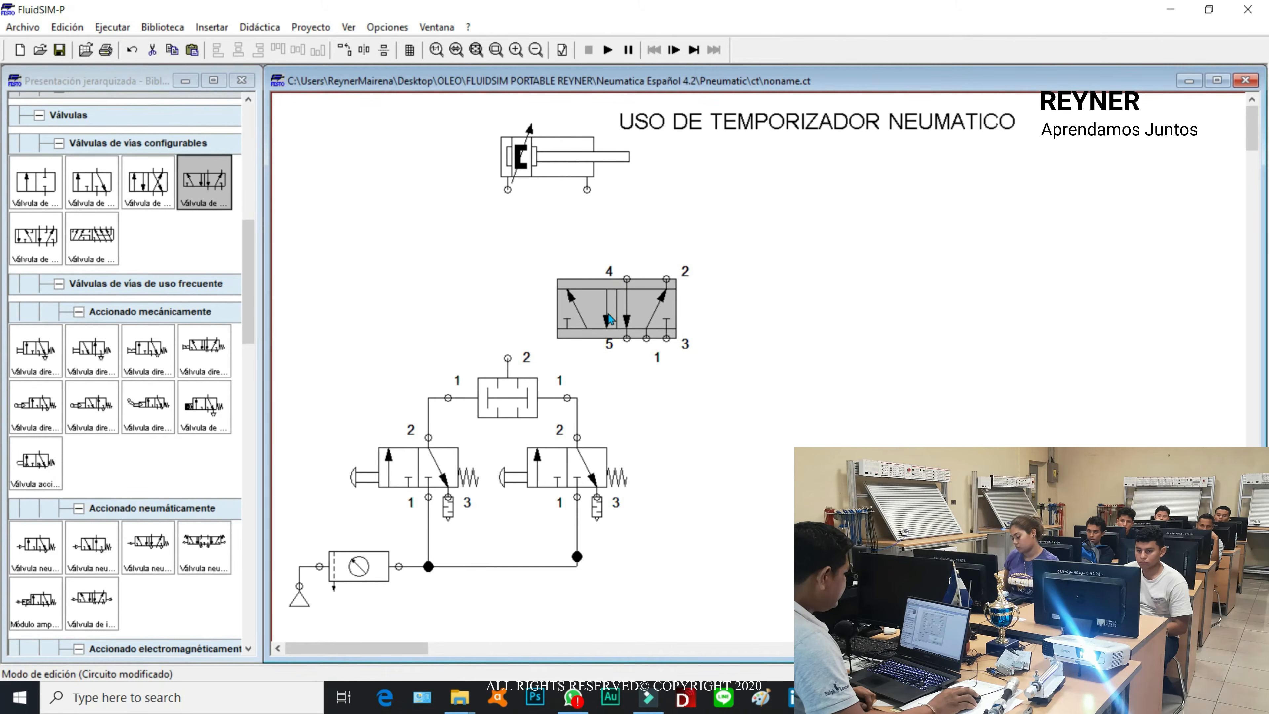
Step: Configure the 5/n-way valve with direct pneumatic pilot actuation on both its left and right sides
double_click(609, 319)
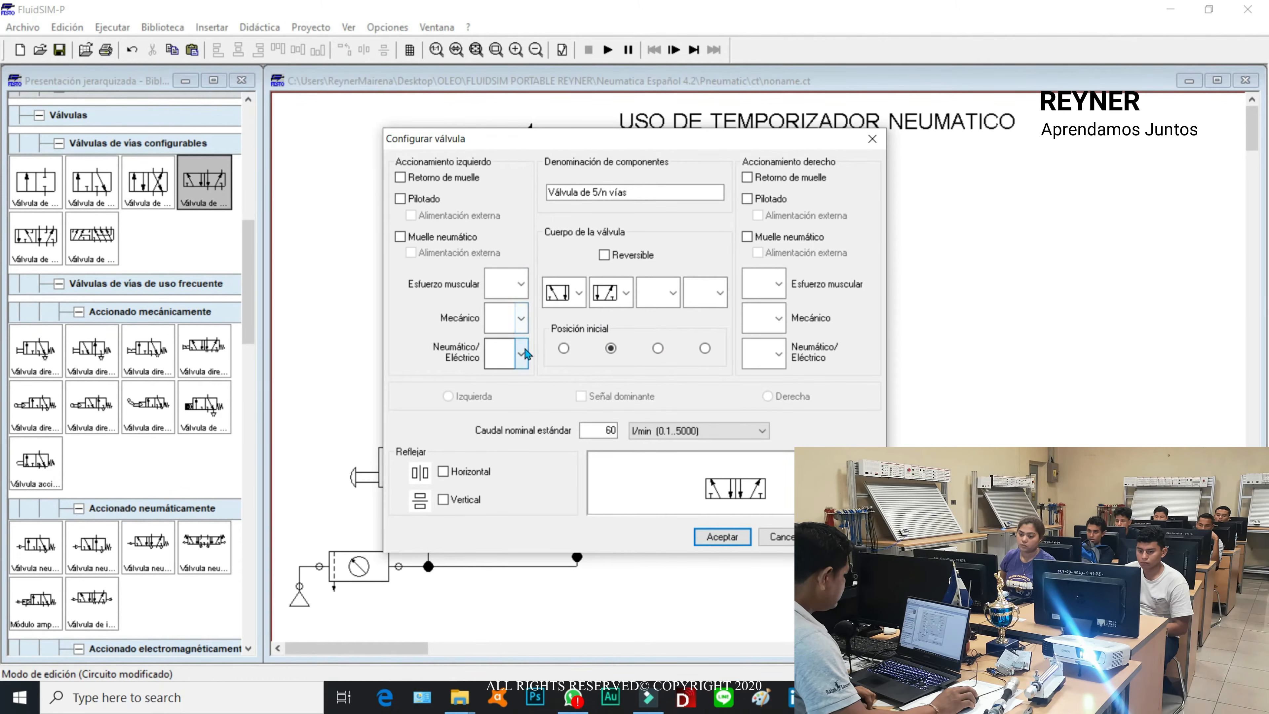
click(520, 354)
click(505, 433)
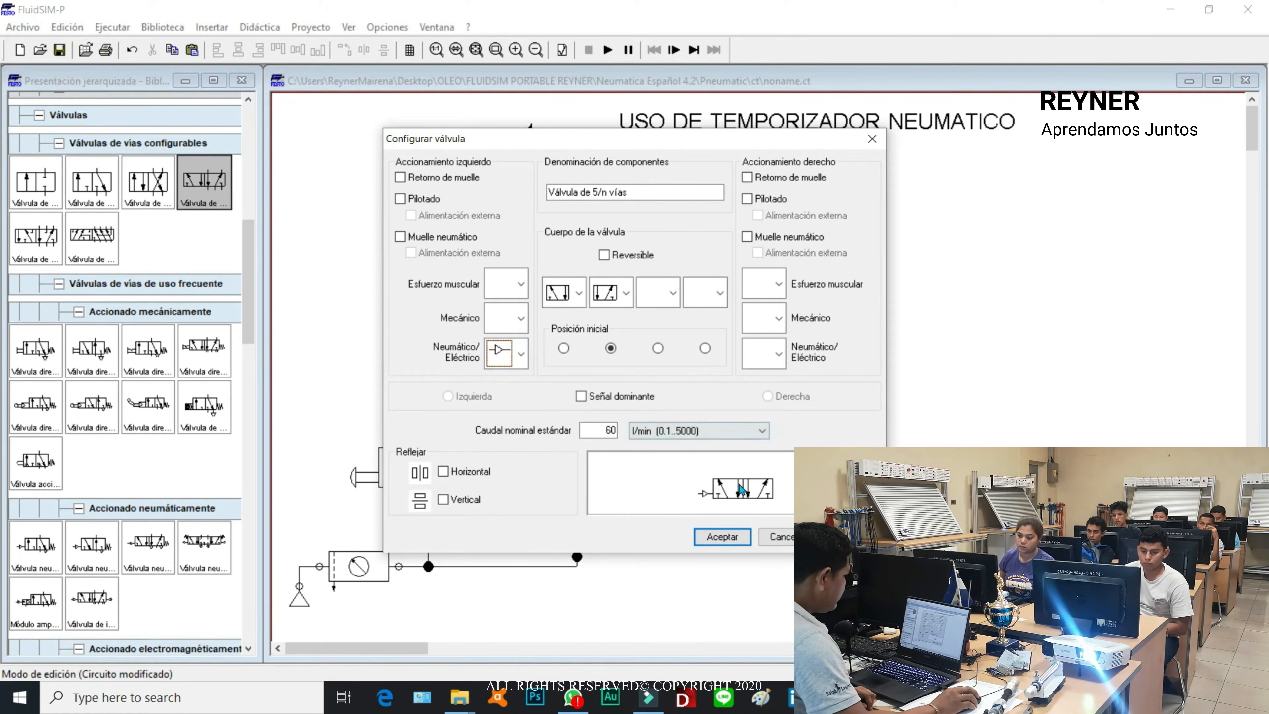
click(779, 354)
click(758, 432)
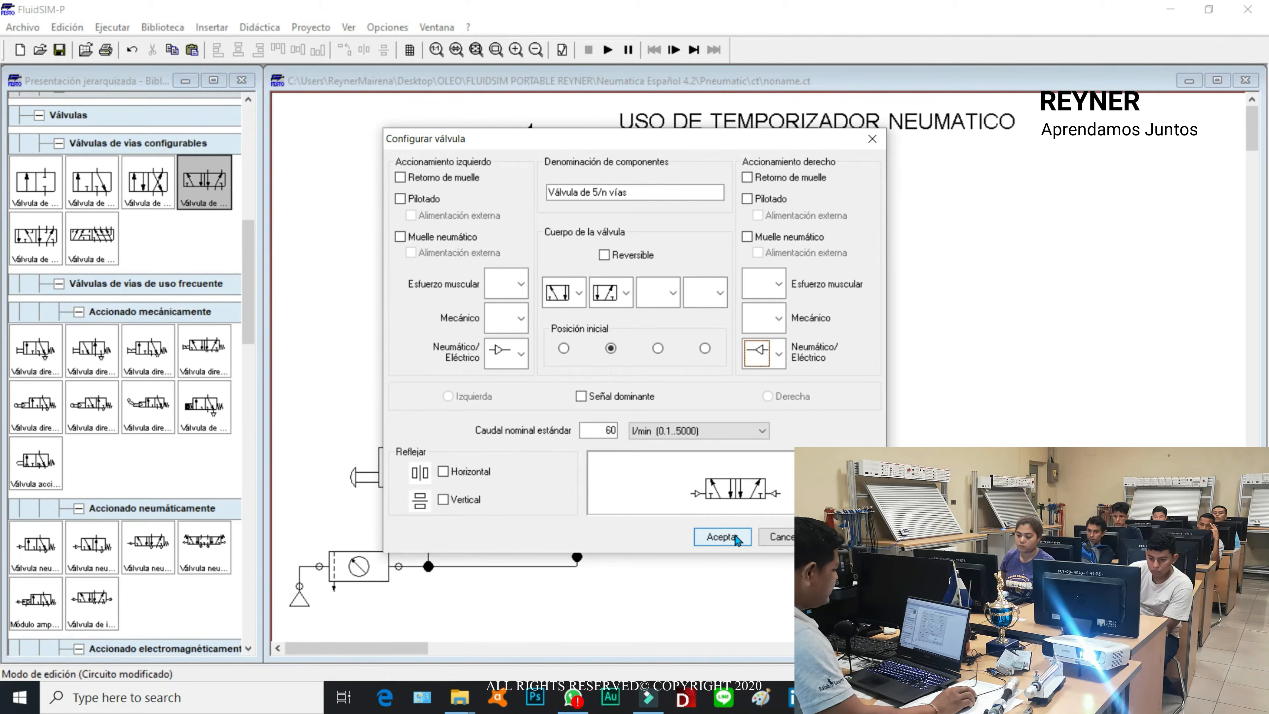
click(722, 537)
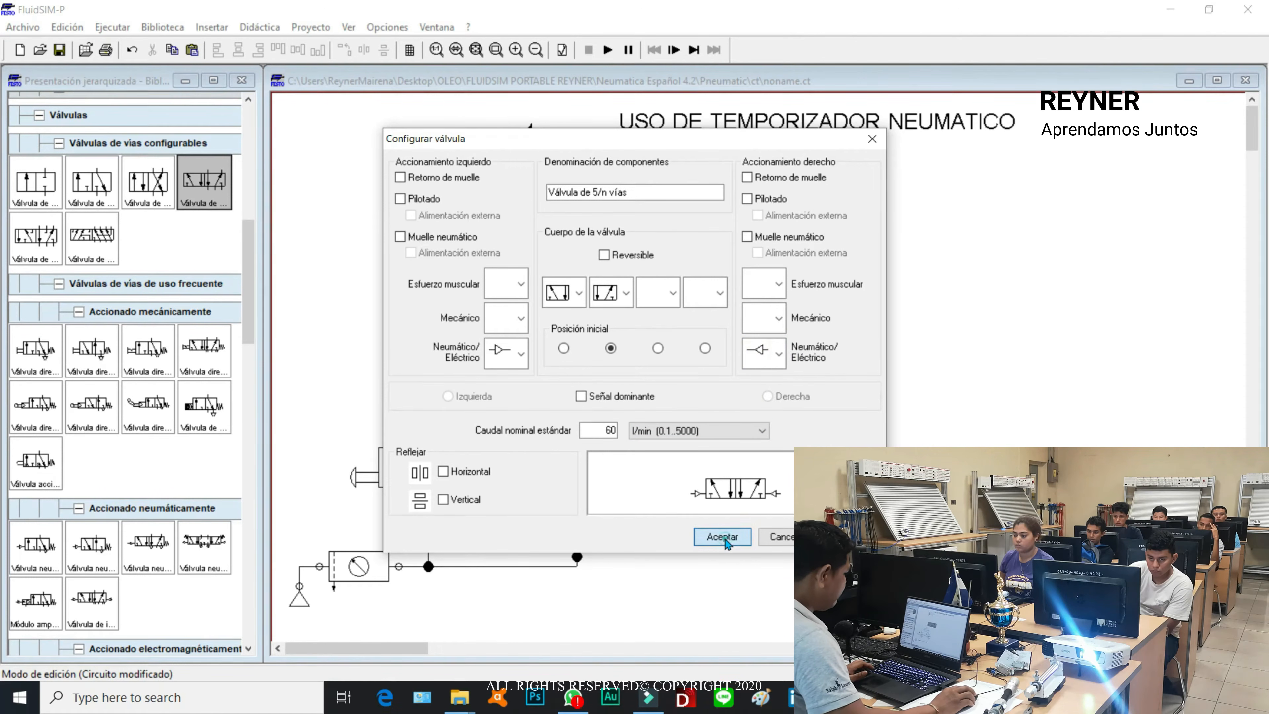
Step: Close port 5 of the 5/n-way valve with a silencer and enable its pressure and flow value display
double_click(628, 340)
click(579, 310)
click(579, 330)
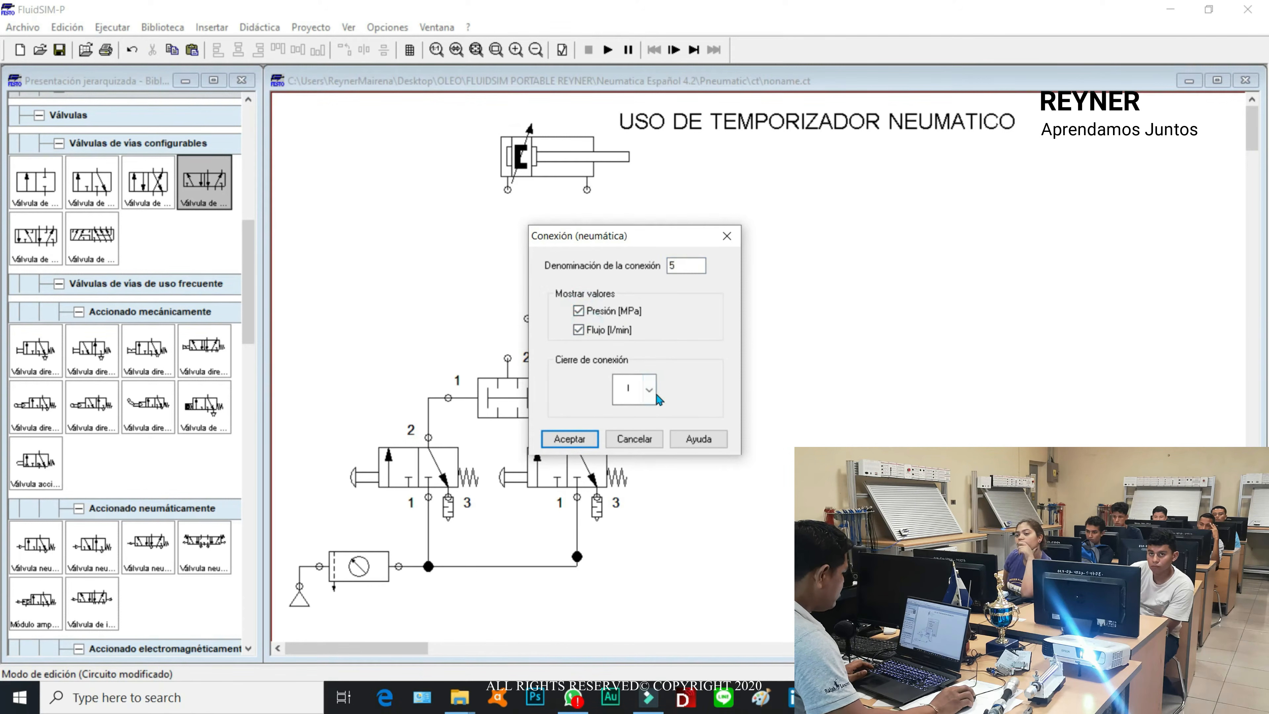
click(648, 390)
click(627, 525)
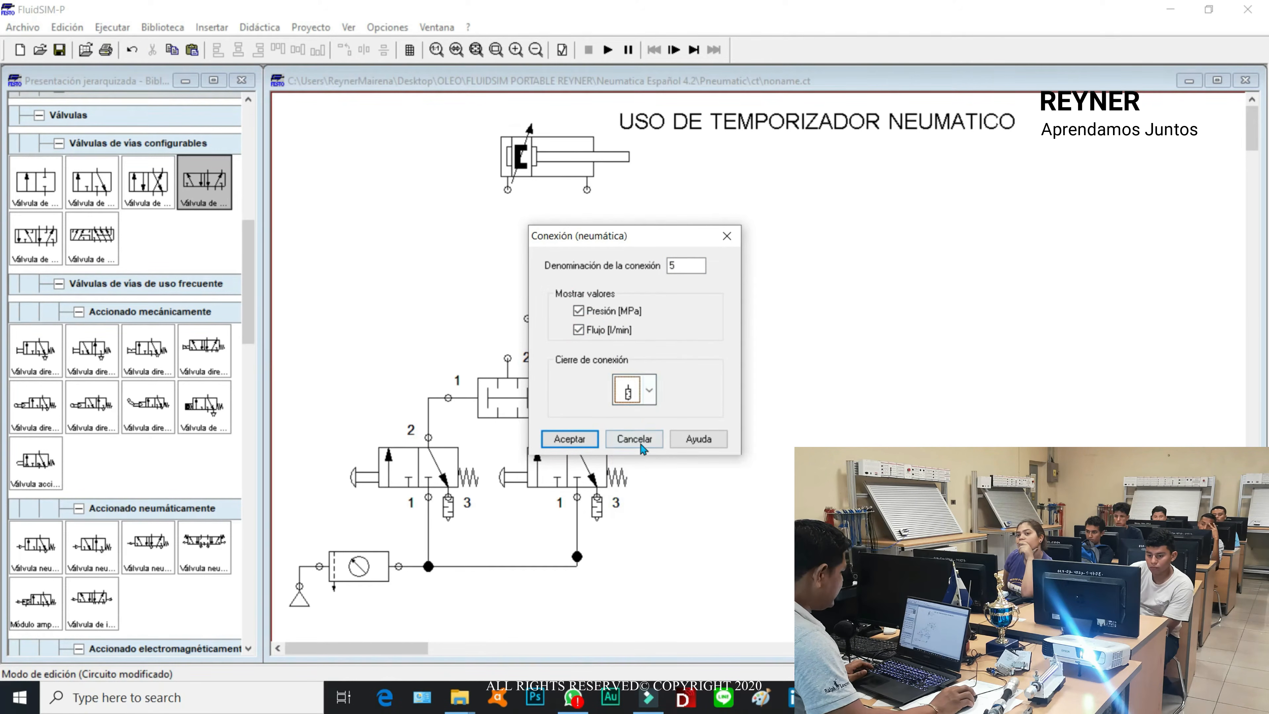
click(569, 439)
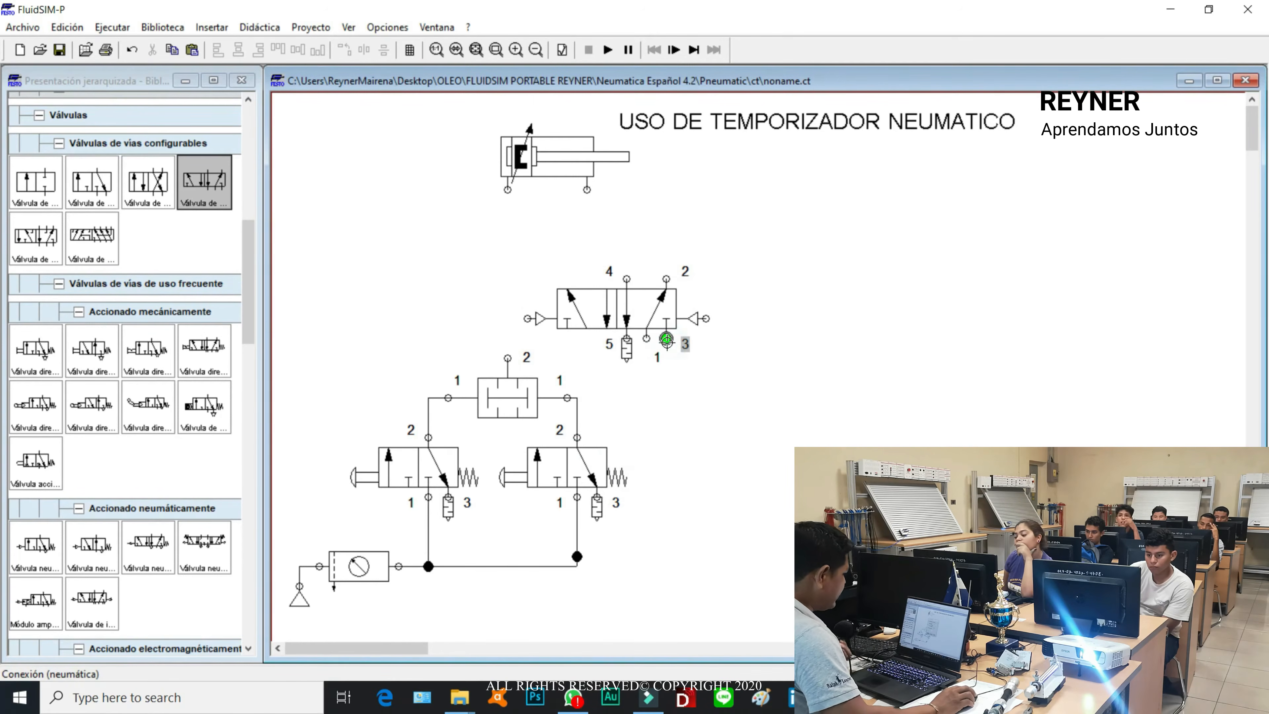
Step: Fit a silencer to port 3 of the 5/n-way valve and show its pressure and flow values
double_click(667, 341)
click(579, 313)
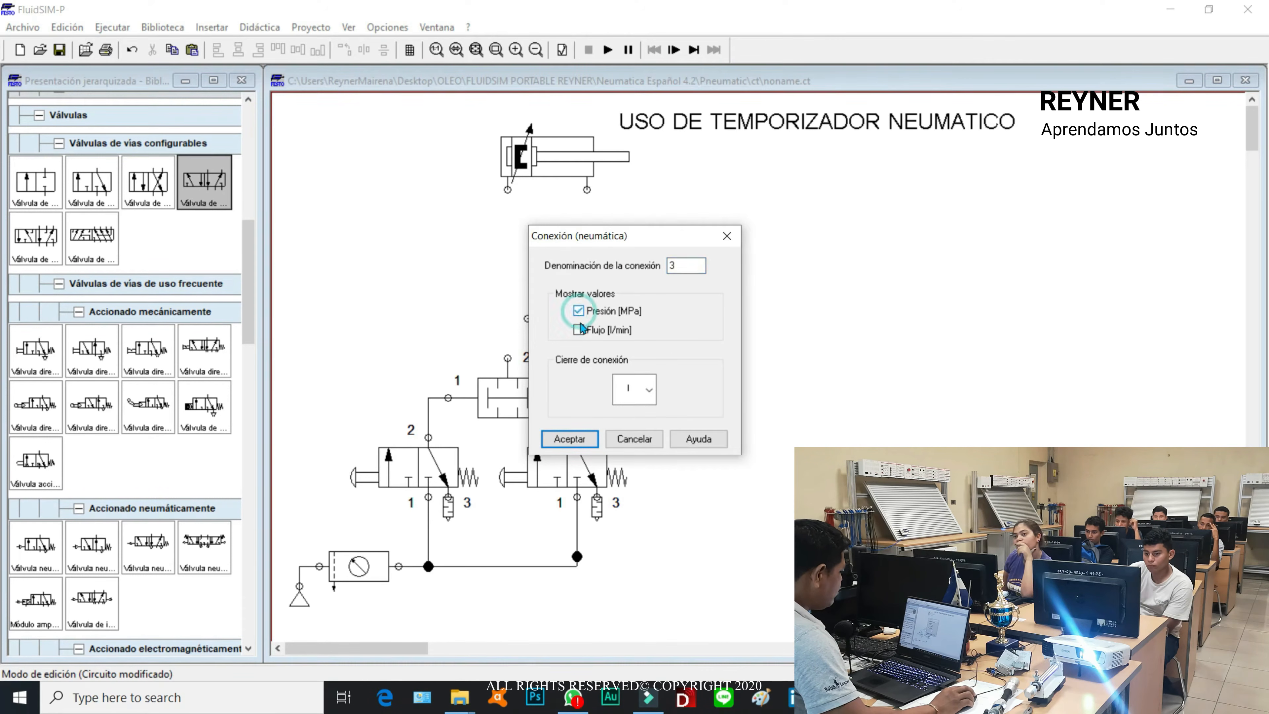
click(652, 393)
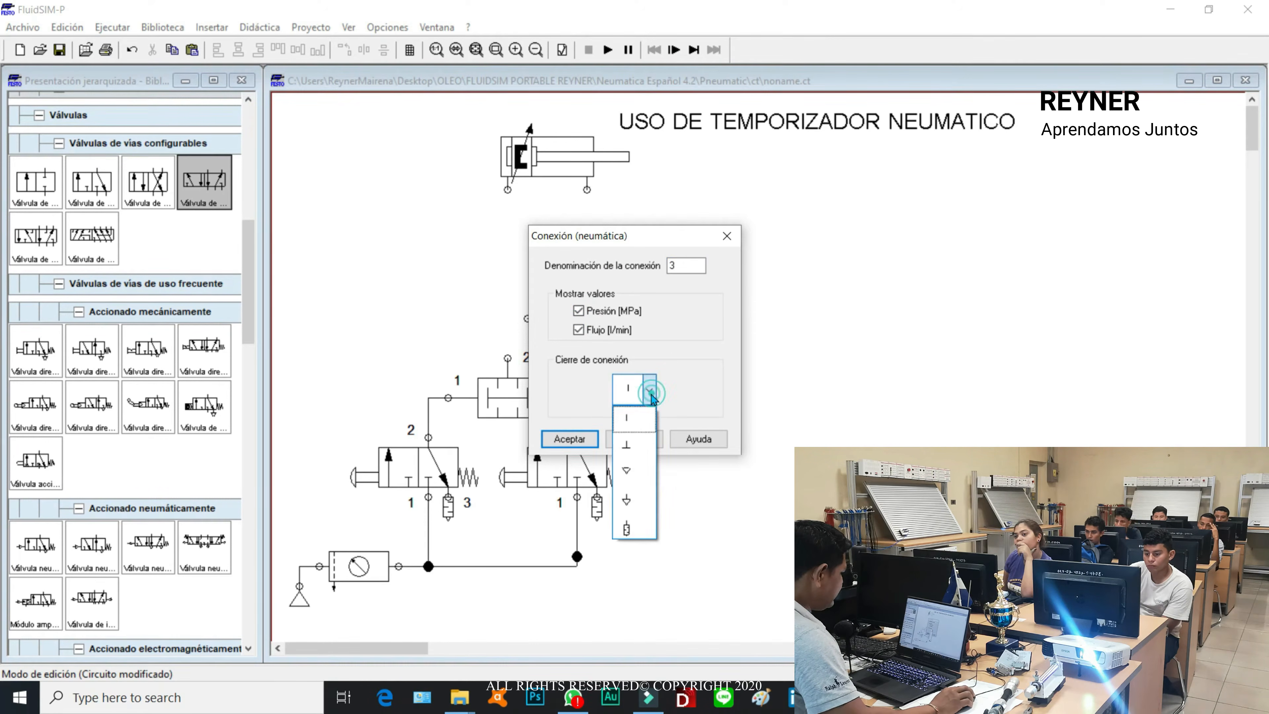
click(629, 522)
click(579, 440)
click(806, 380)
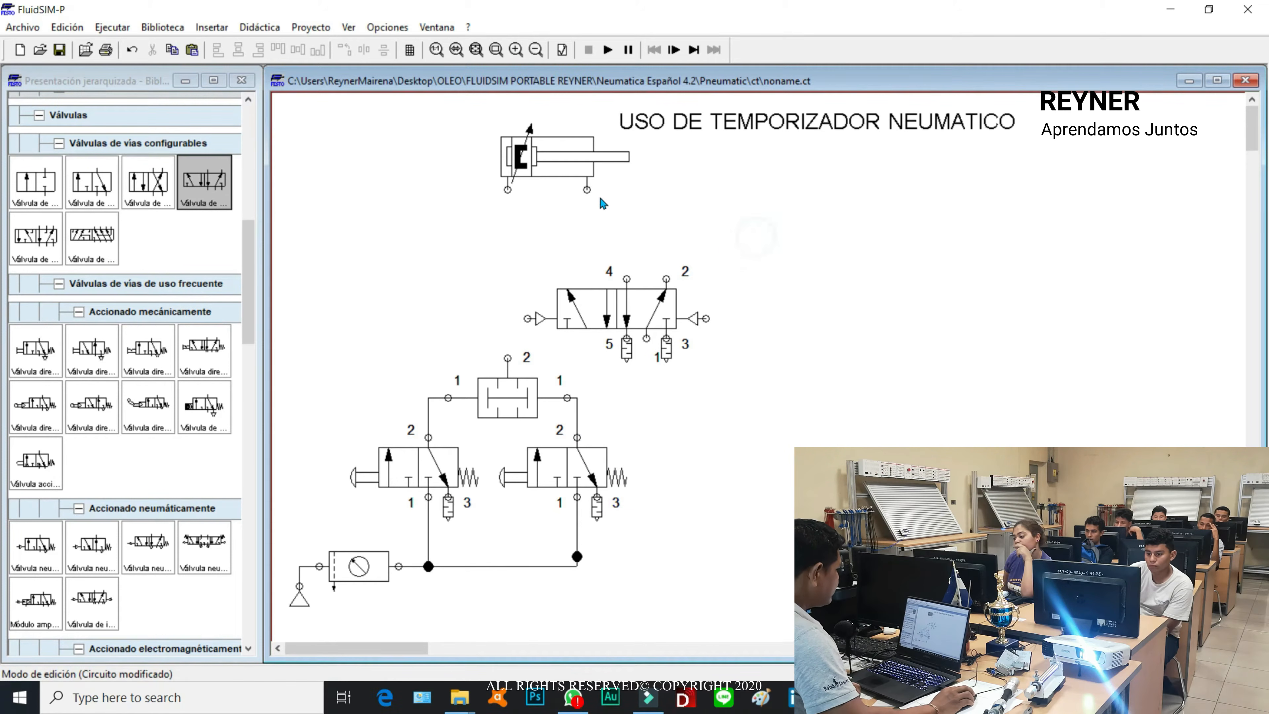
Step: Shift the double-acting cylinder slightly up and to the left above the 5/n-way valve
click(554, 167)
mouse_move(540, 157)
mouse_down()
mouse_move(519, 151)
mouse_move(528, 142)
mouse_up()
click(683, 200)
Step: Connect the 5/n-way valve's left pilot to the two-pressure valve output, and its port 4 to the cylinder's left port
drag(535, 319, 507, 357)
drag(627, 277, 498, 180)
drag(565, 229, 564, 238)
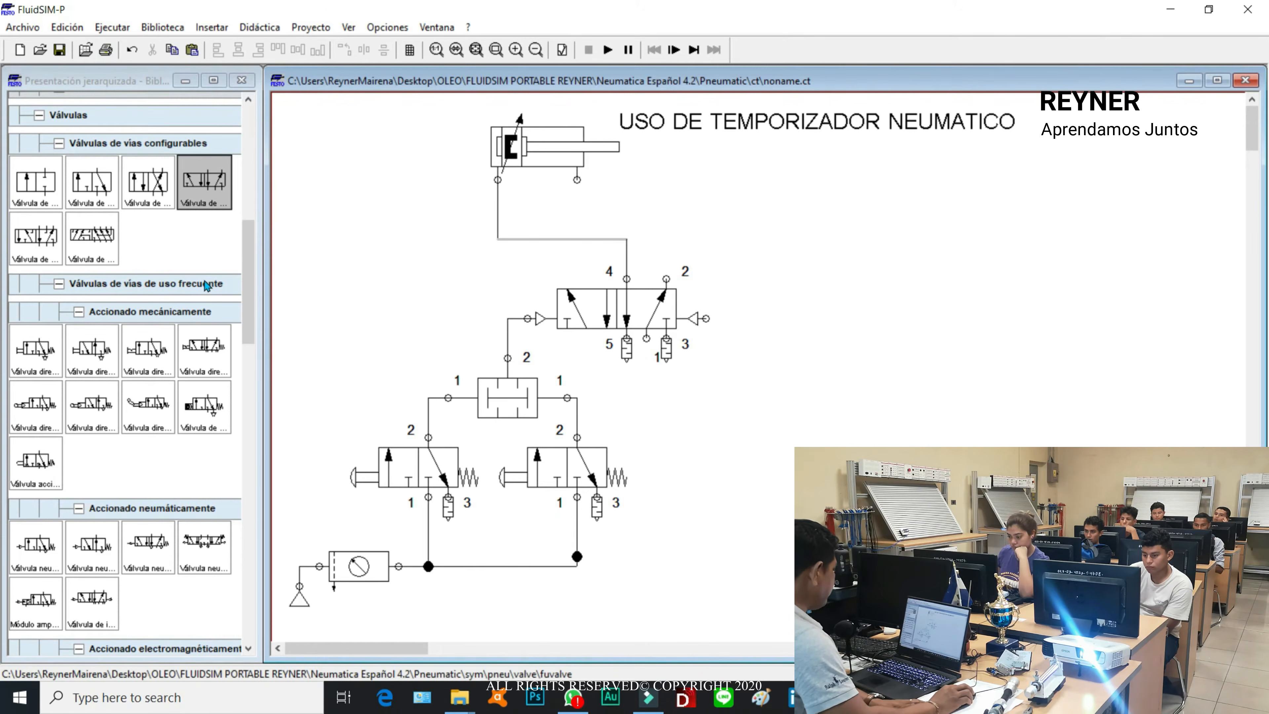
Step: Place a normally open and a normally closed deceleration valve from the valve groups to the right of the circuit, one above the other
drag(250, 271, 239, 493)
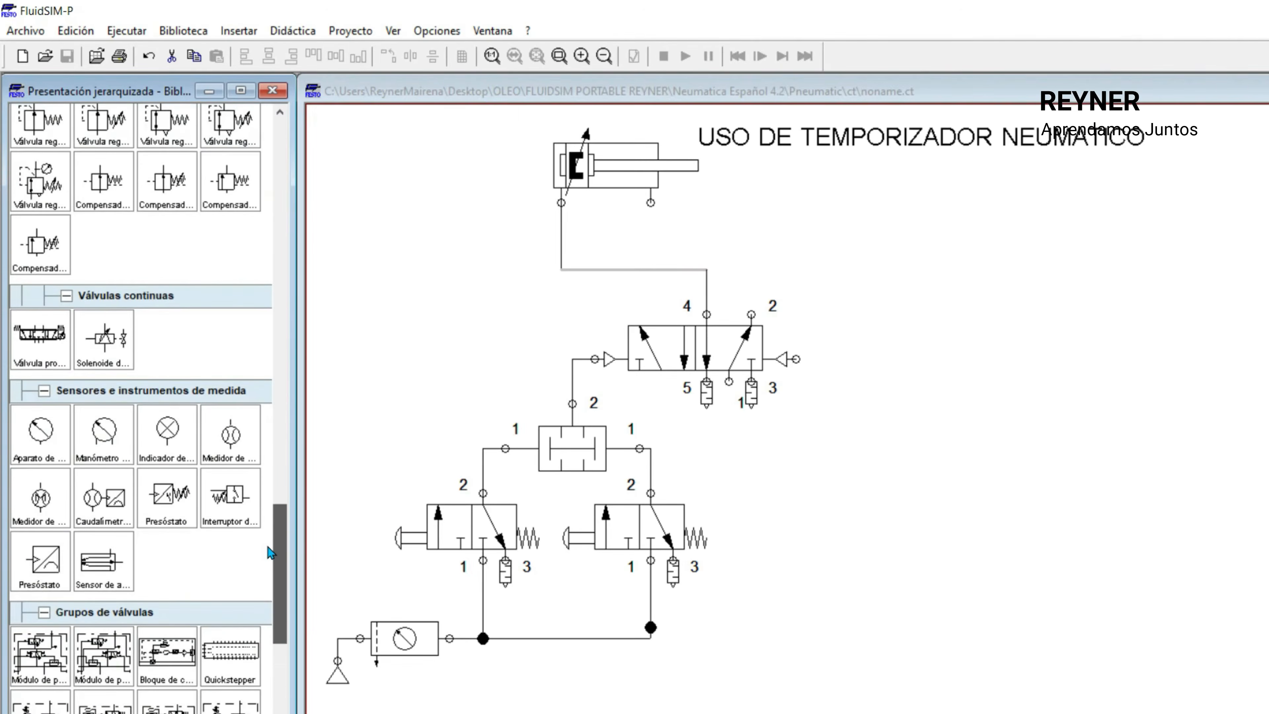
drag(269, 552, 270, 613)
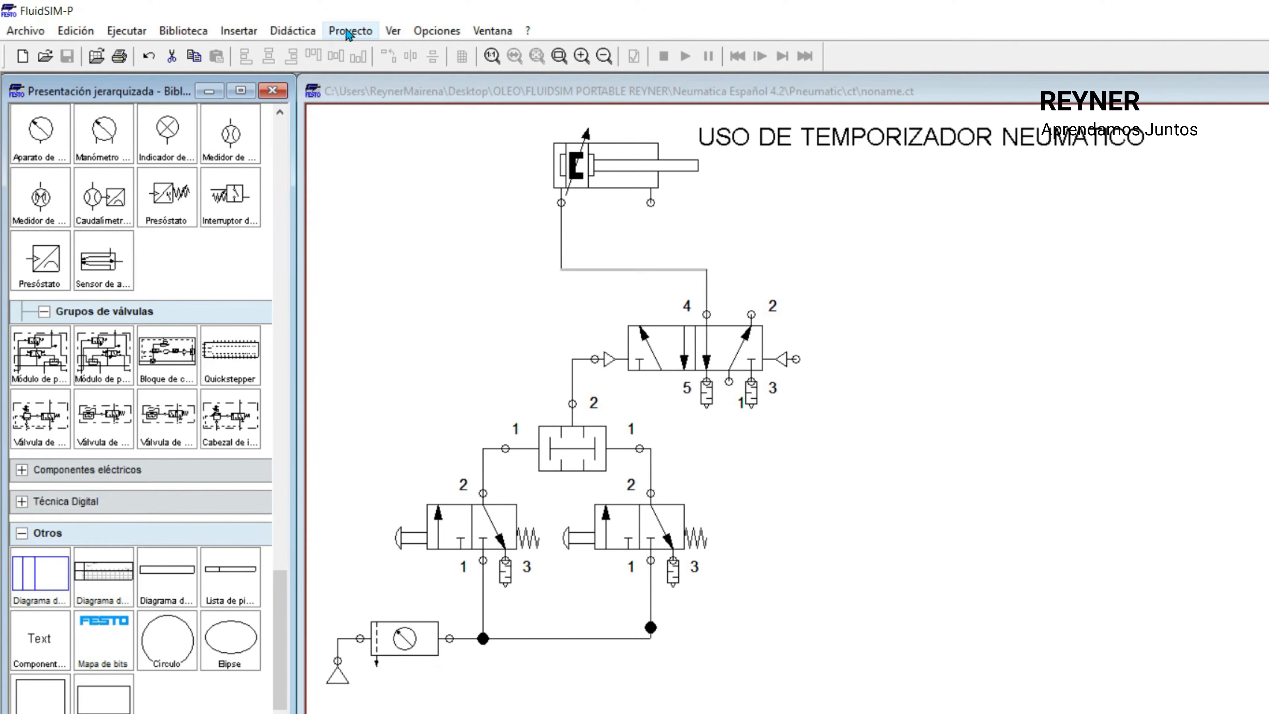
drag(180, 425, 1108, 319)
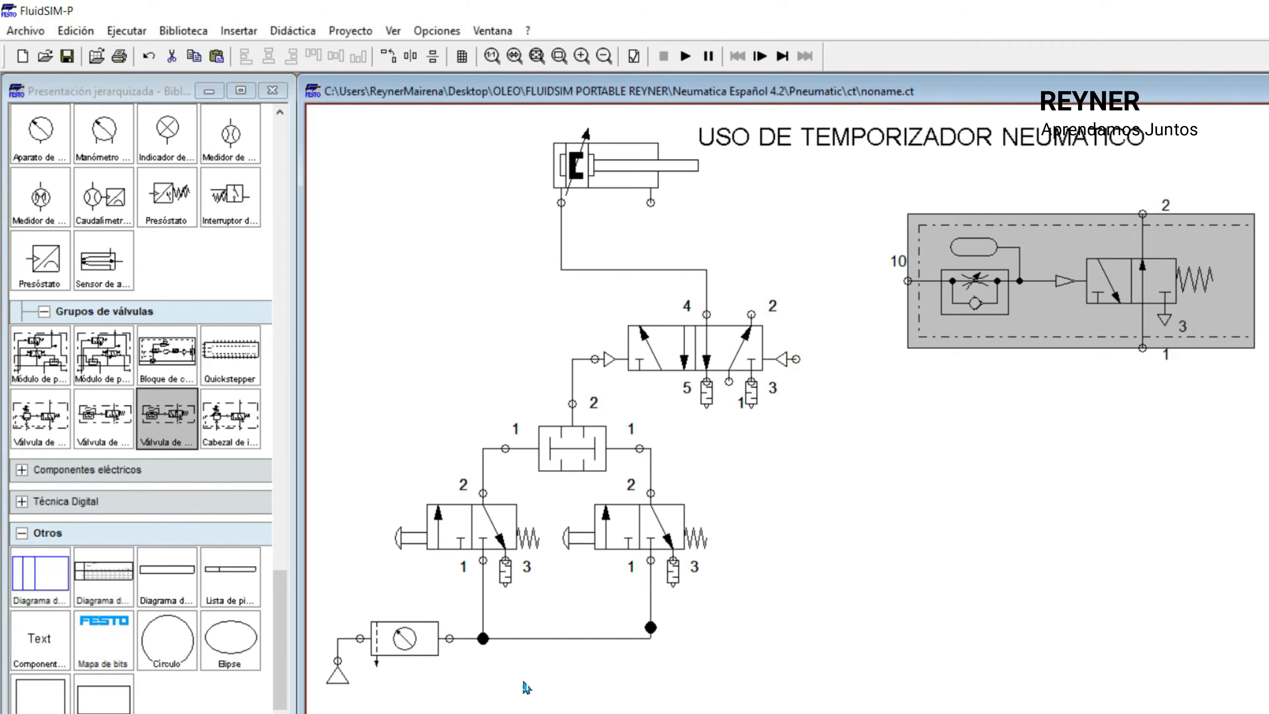
drag(118, 422, 1095, 515)
Step: Compare the two deceleration valves and delete the upper, normally open one
click(1099, 279)
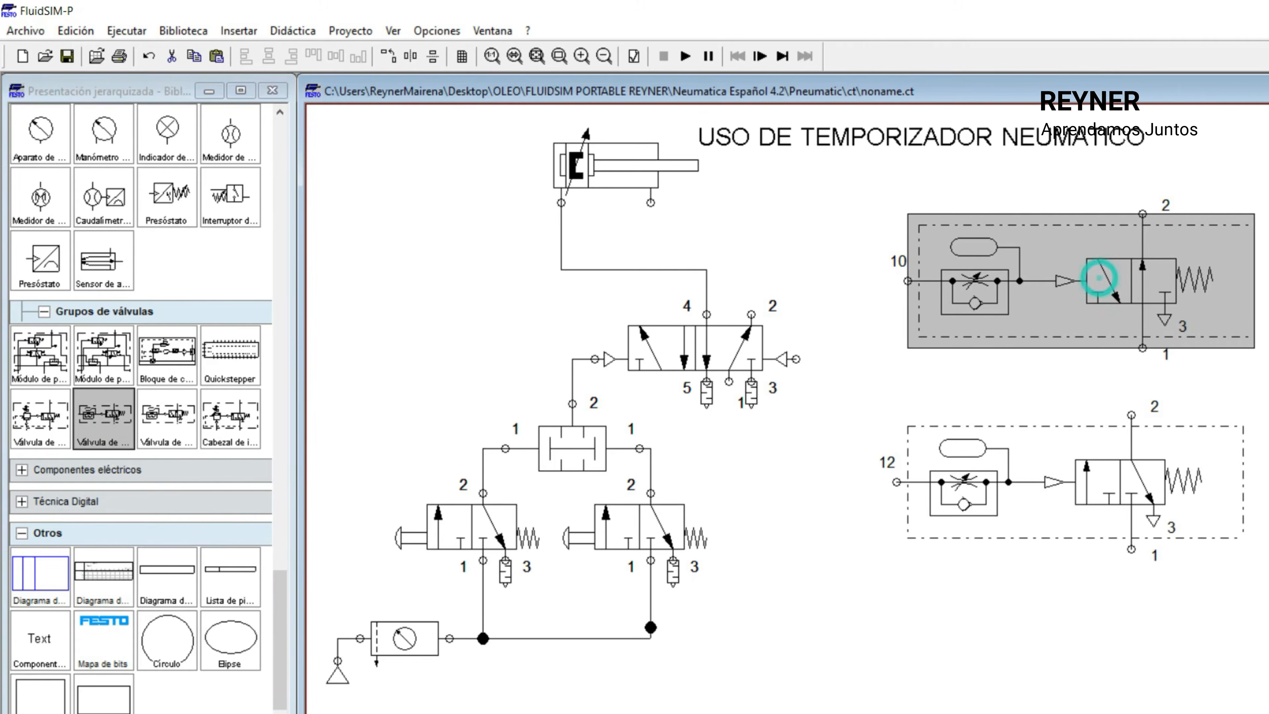
click(1072, 518)
click(1046, 259)
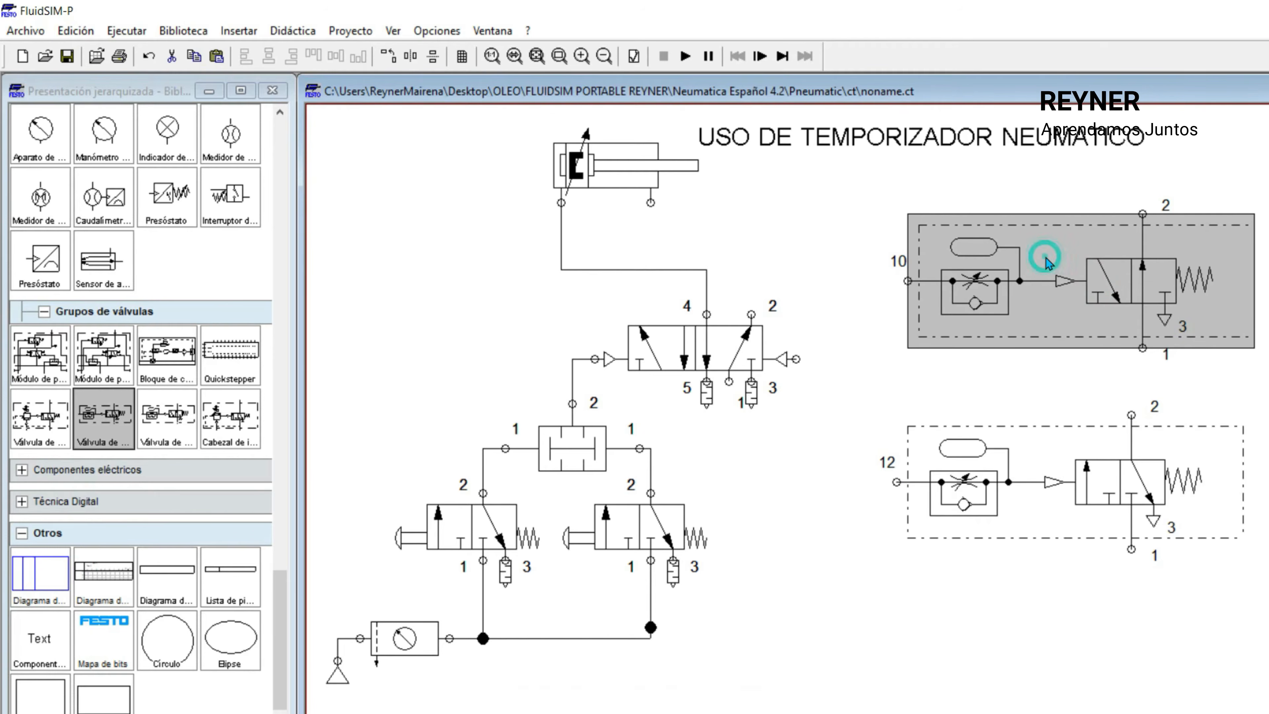
mouse_move(1047, 258)
key(Delete)
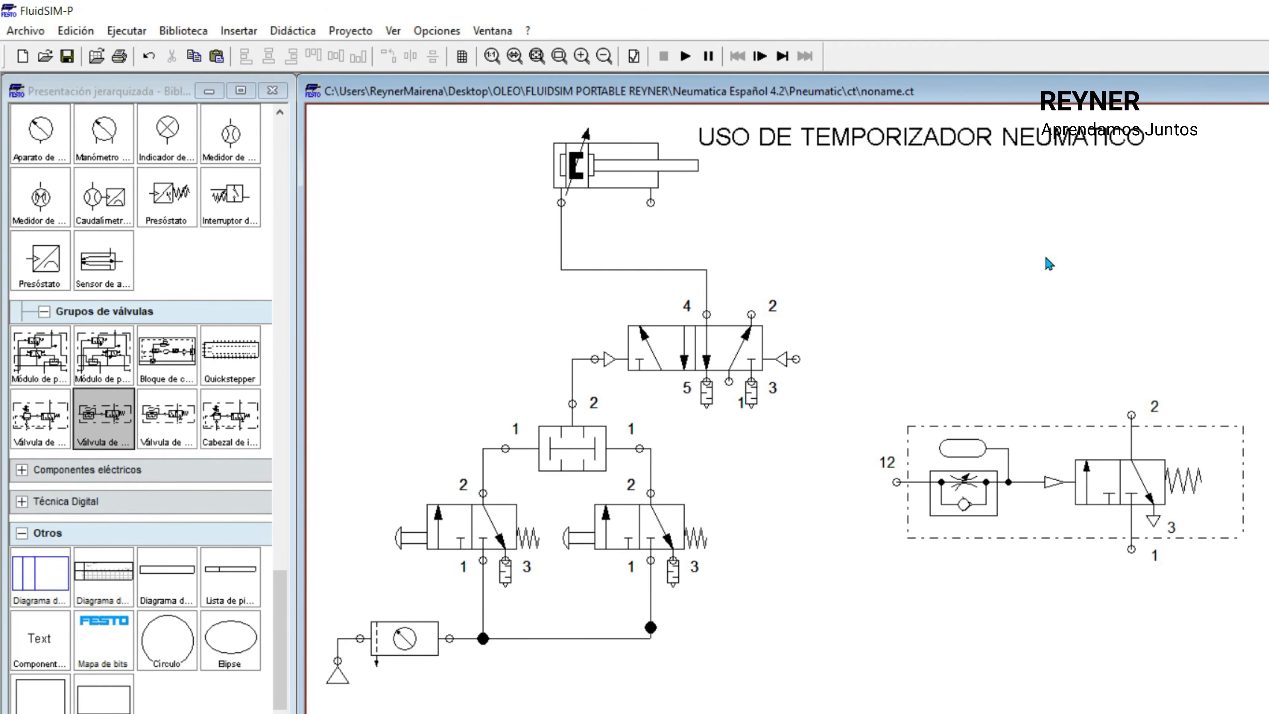
Step: Reposition the normally closed deceleration valve beside the start circuit and connect its port 1 to the straightened air supply line
drag(1127, 481, 1100, 498)
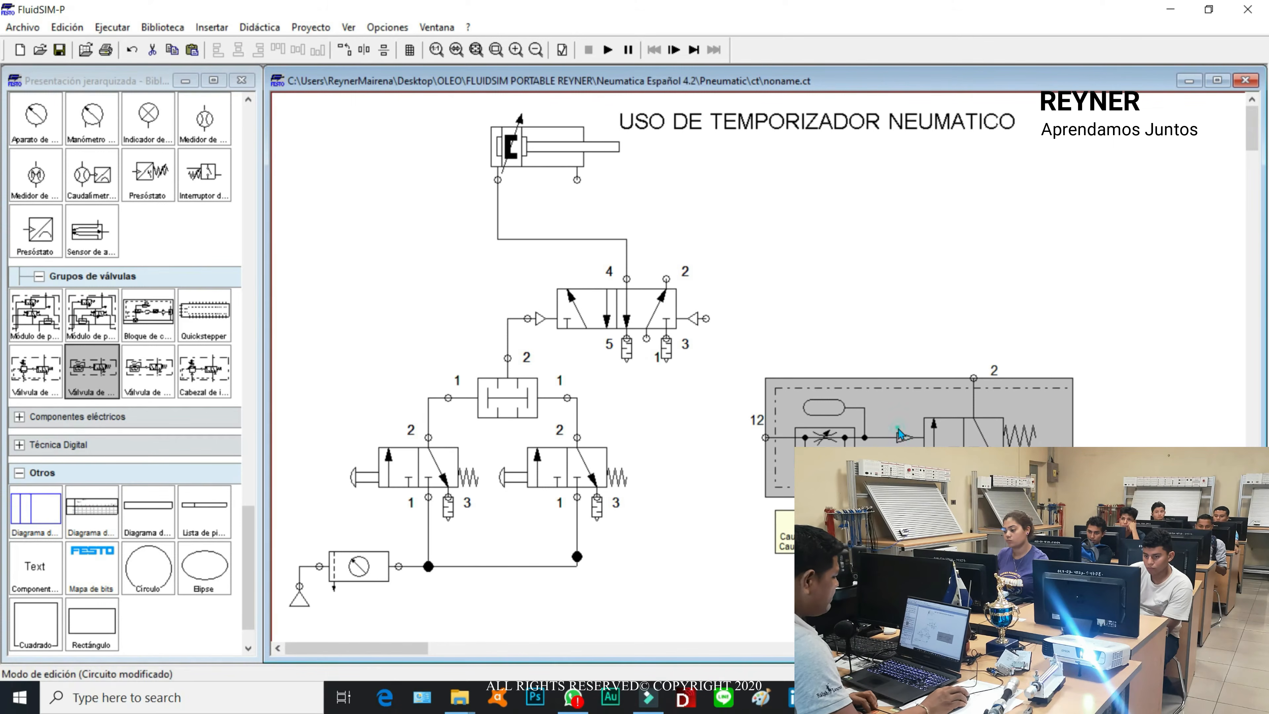
click(962, 305)
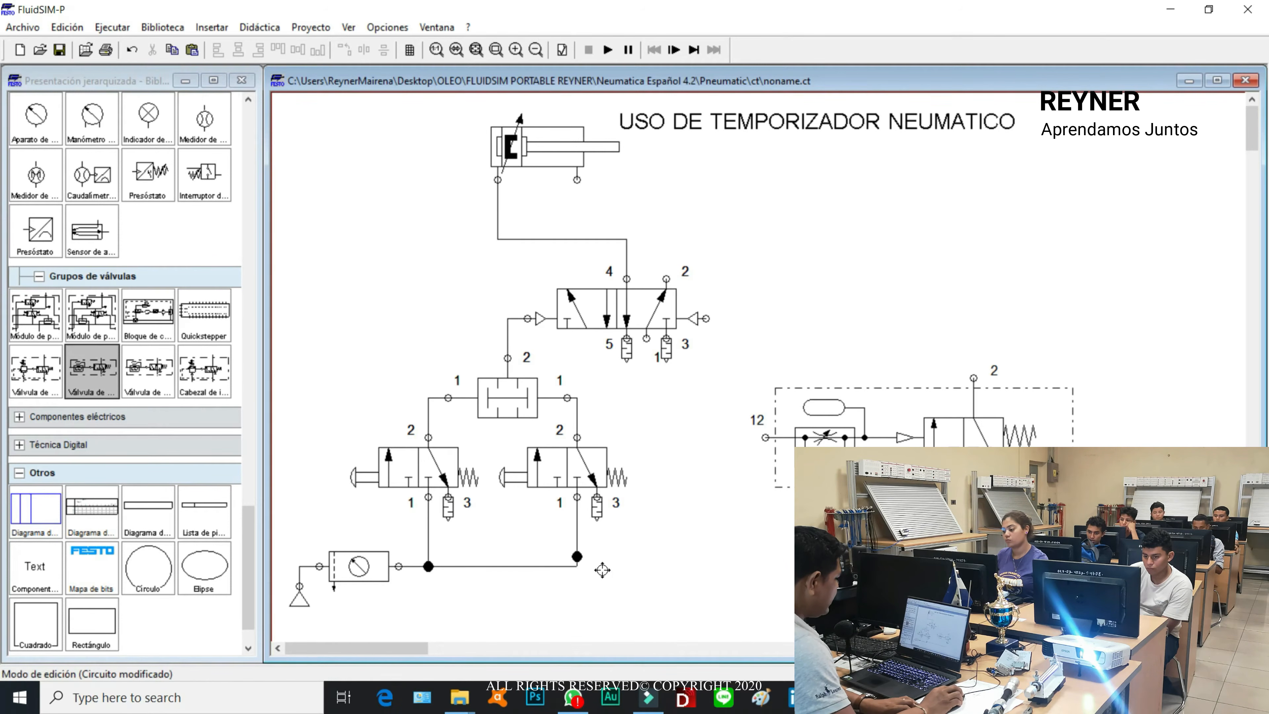
drag(583, 558, 577, 565)
click(668, 500)
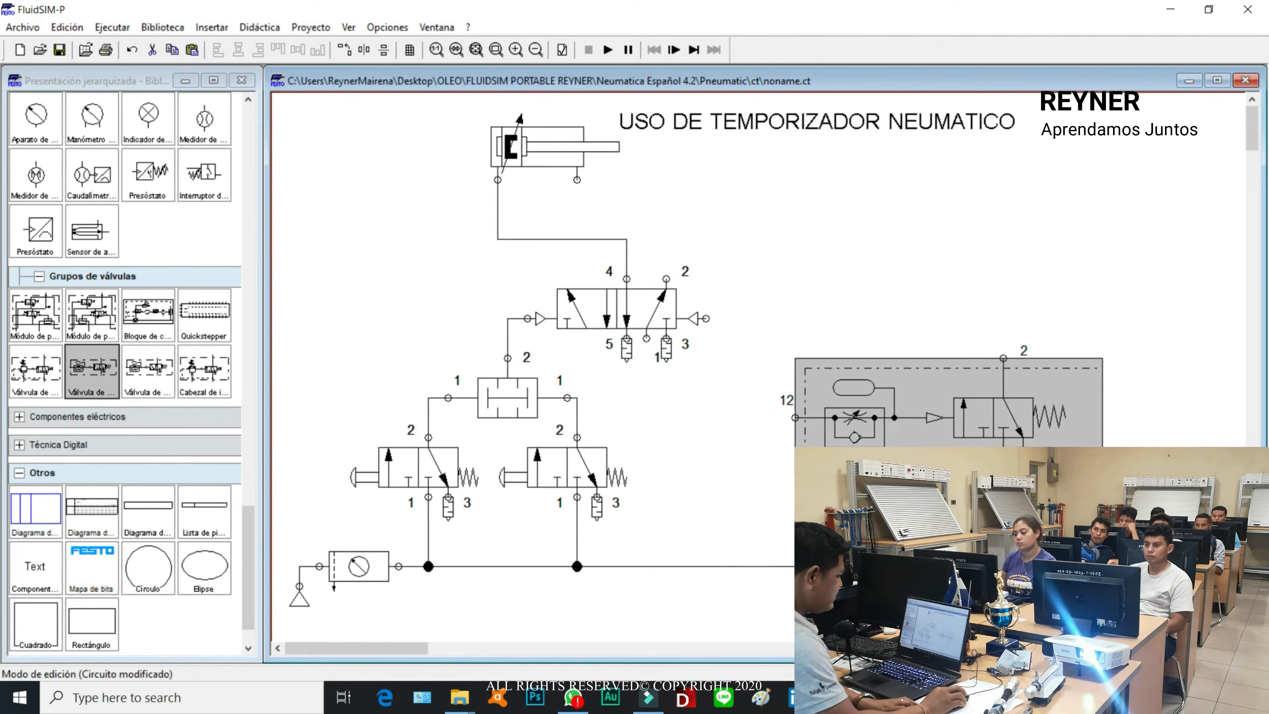
click(937, 530)
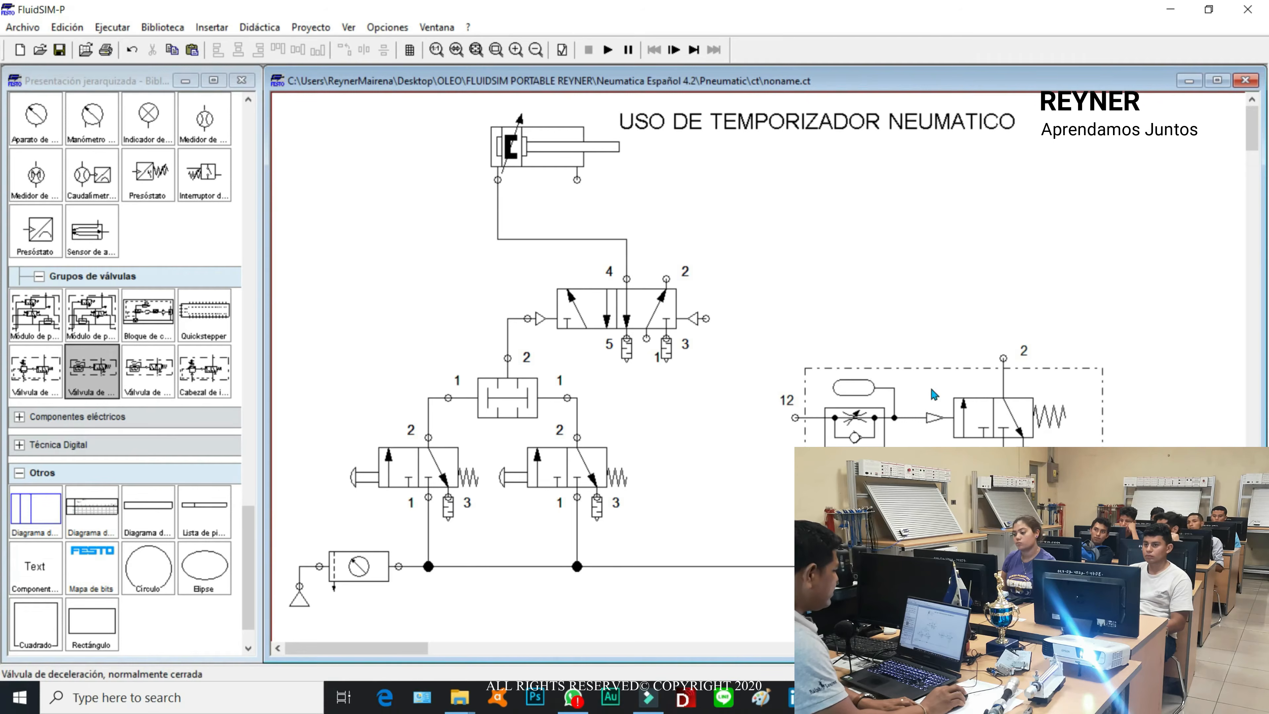
Step: Connect port 12 of the deceleration valve to the line between the 5/n-way valve's port 4 and the cylinder
click(795, 419)
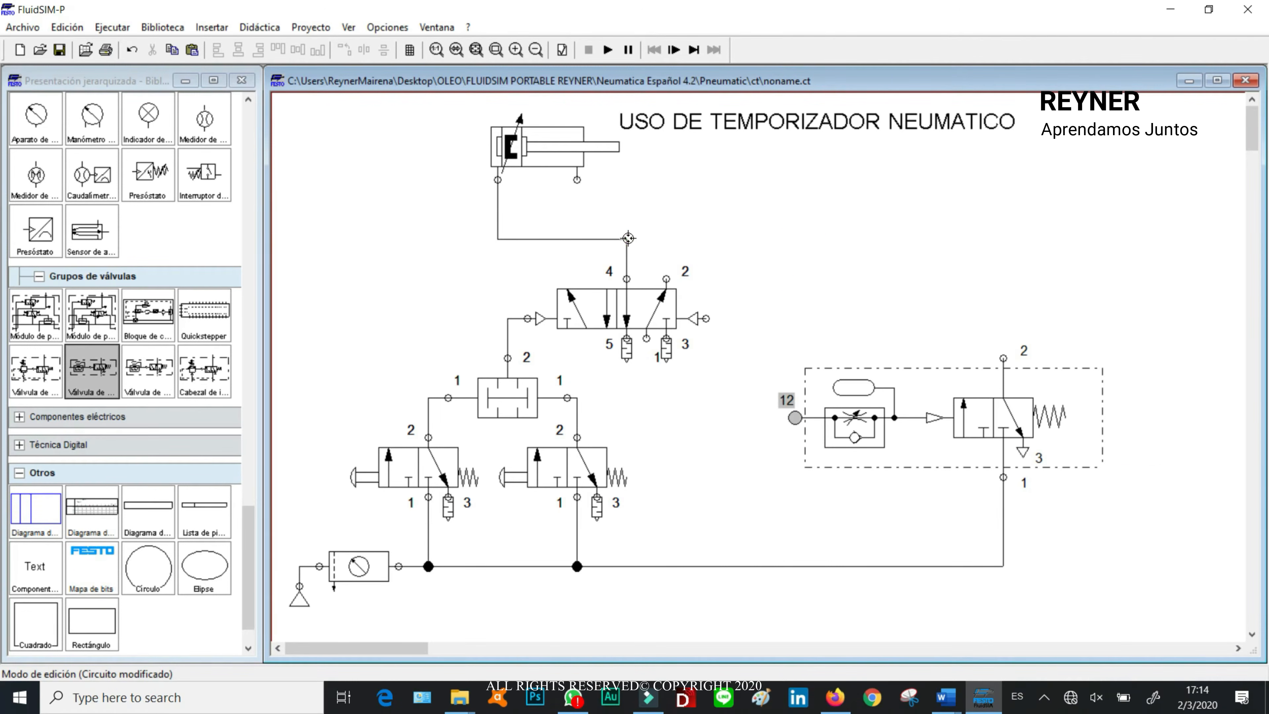
drag(628, 240, 628, 240)
mouse_move(908, 431)
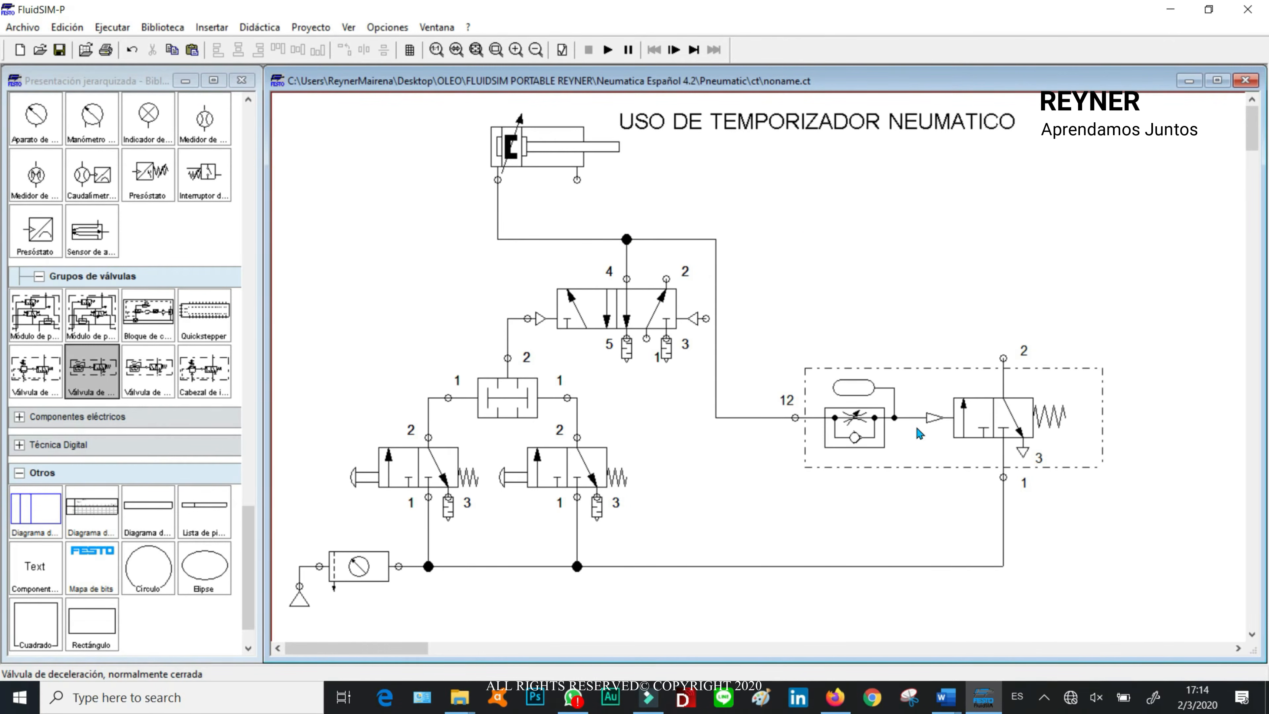
Step: Set the deceleration valve's opening degree to 5 % and display it on the circuit
click(855, 428)
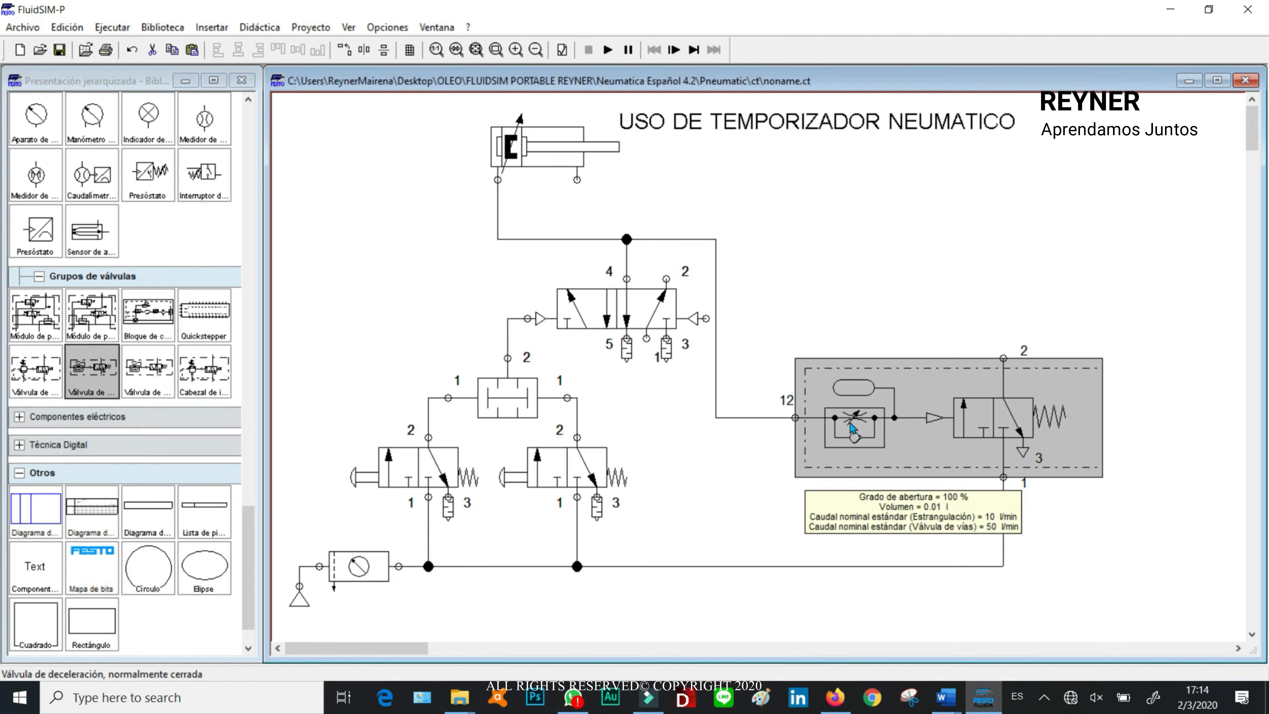
double_click(852, 428)
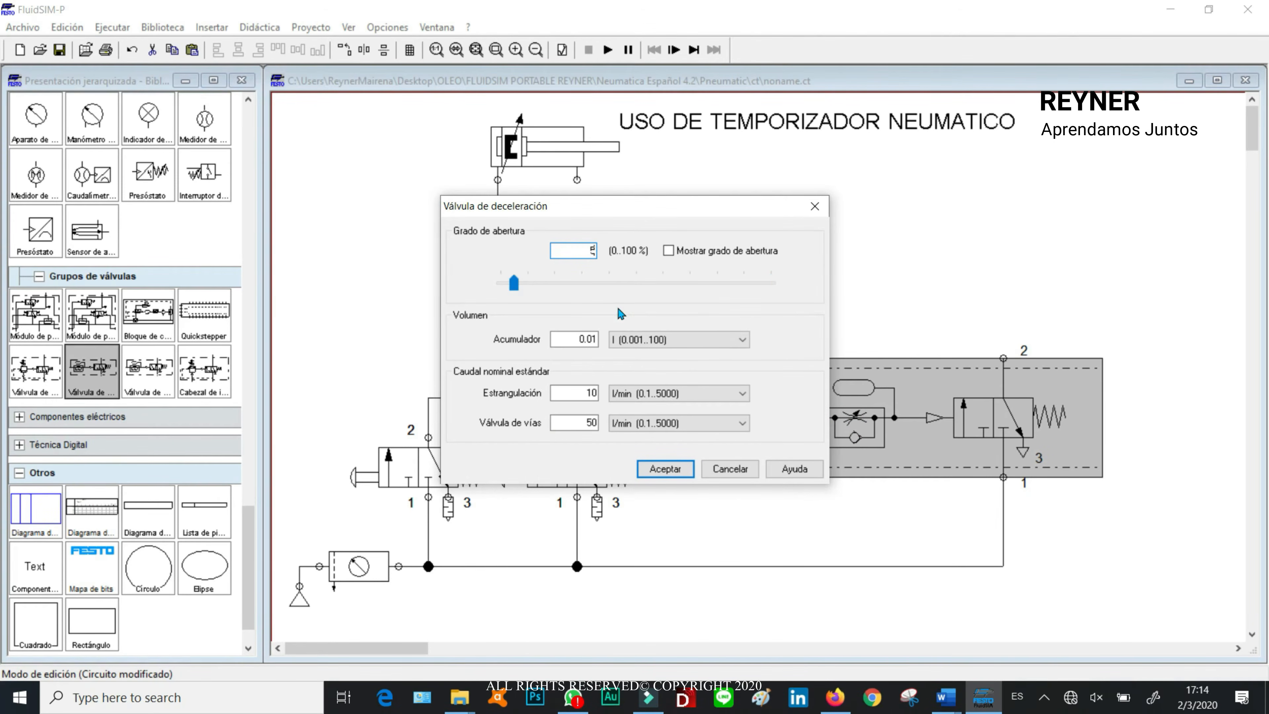
click(664, 251)
click(673, 470)
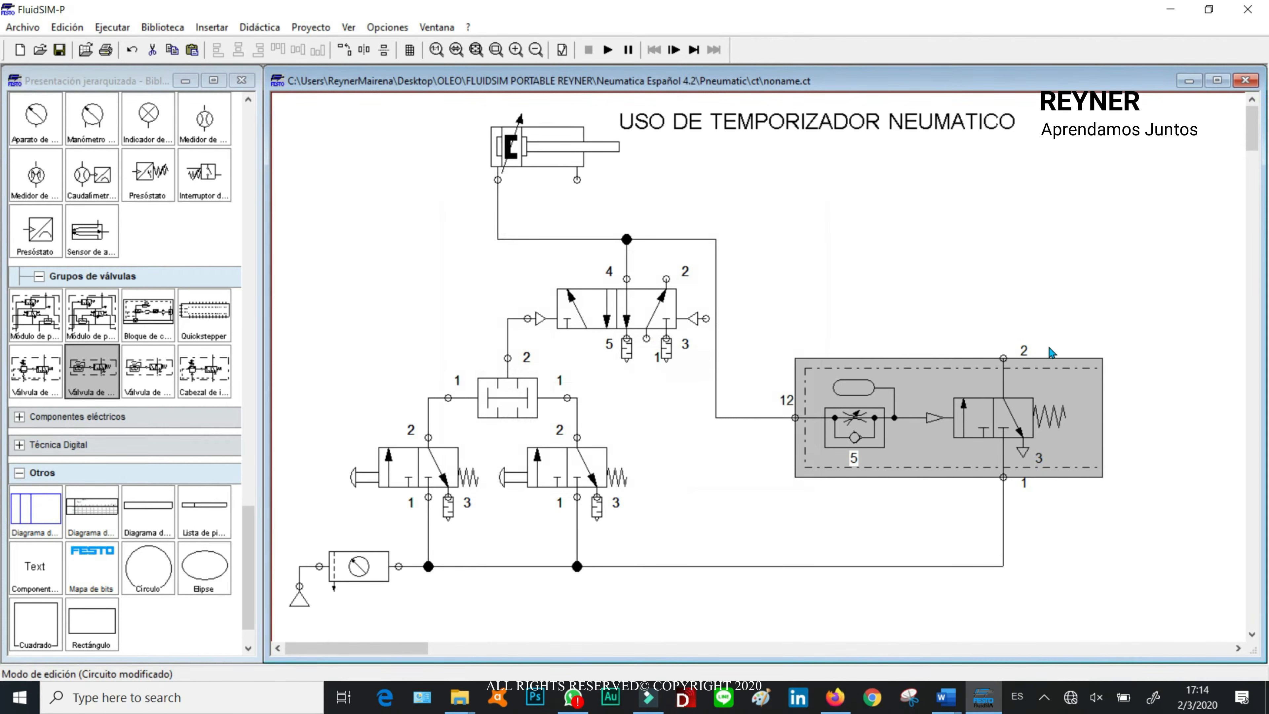
click(890, 521)
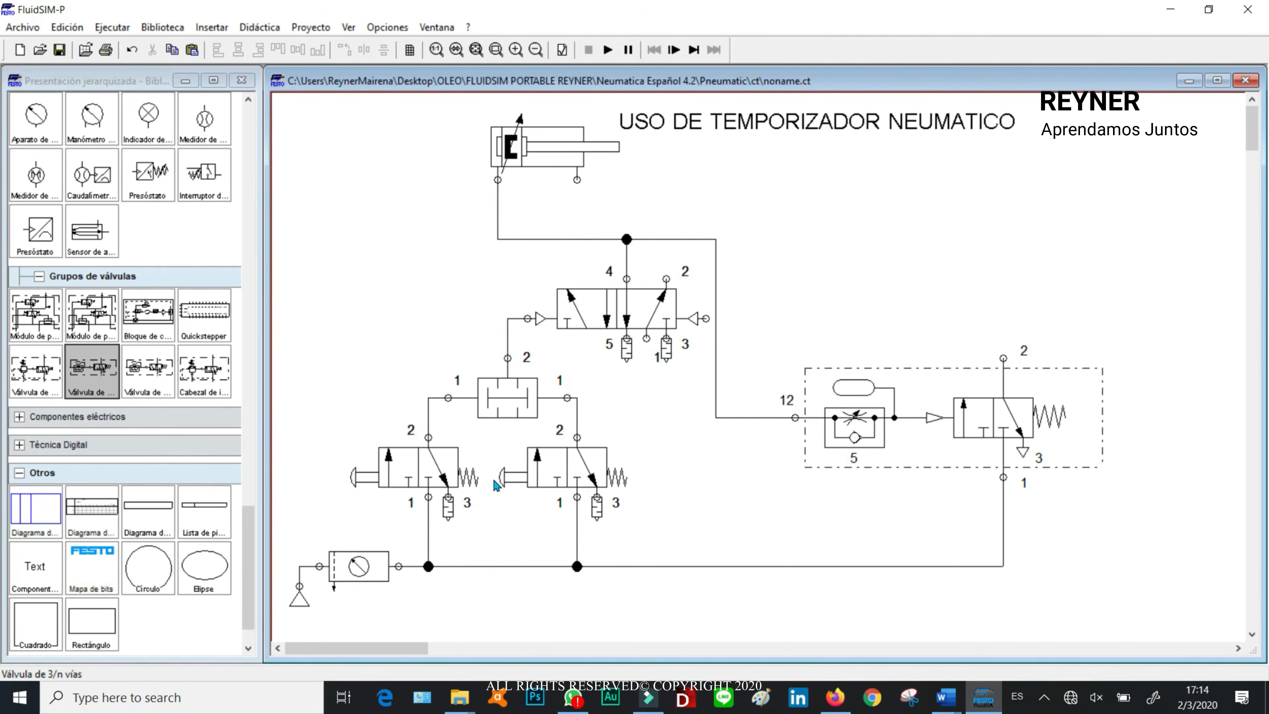
Step: Examine how the two start valves and the two-pressure valve pilot the 5/n-way valve
click(503, 396)
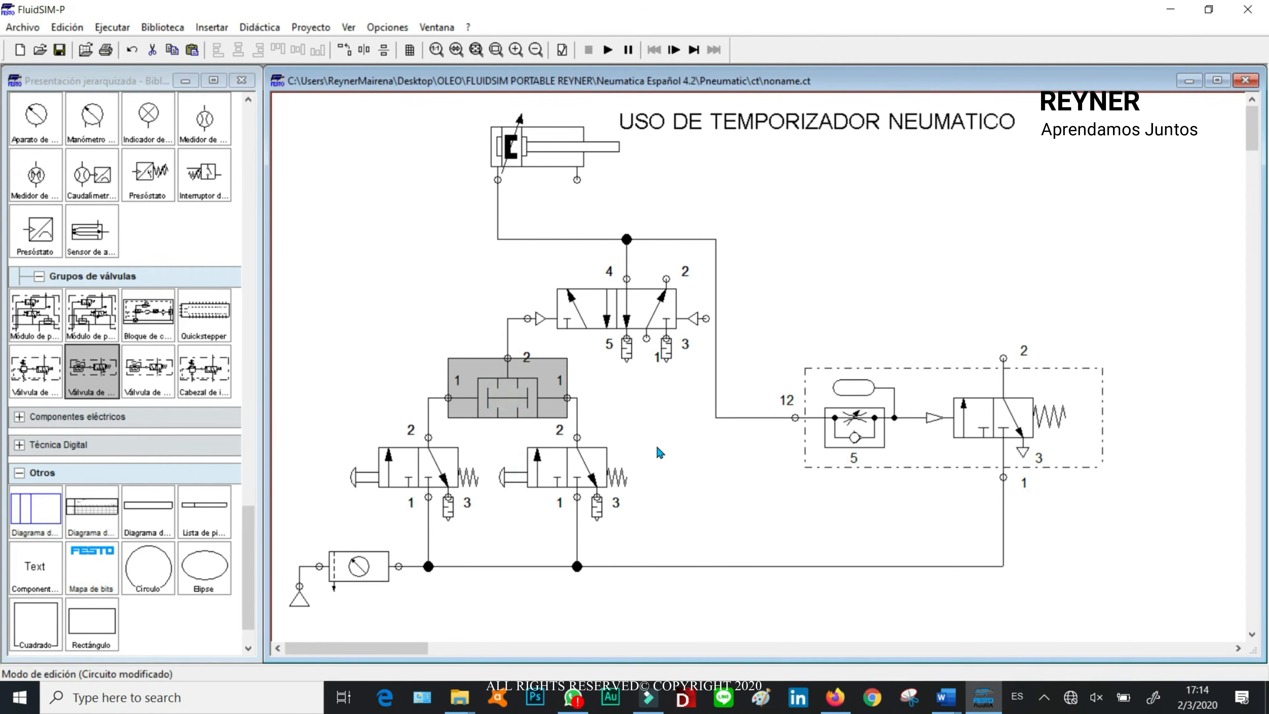
click(403, 462)
click(562, 473)
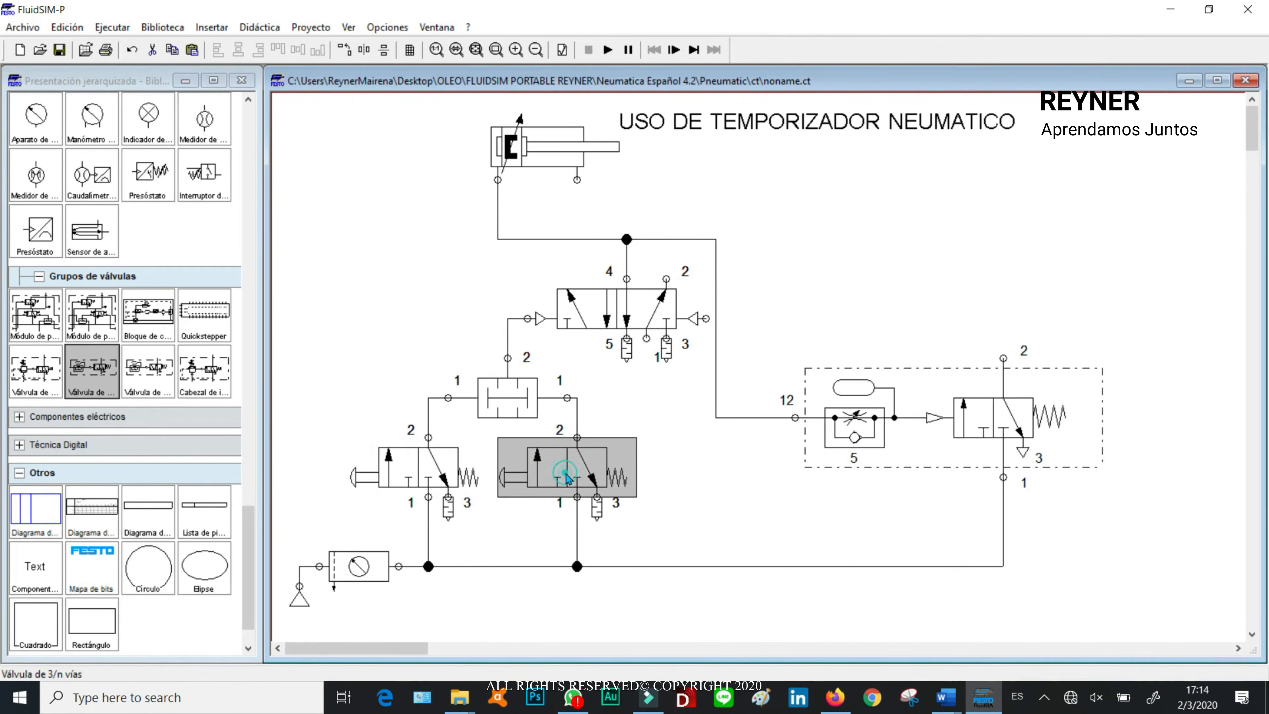
mouse_move(516, 408)
click(549, 325)
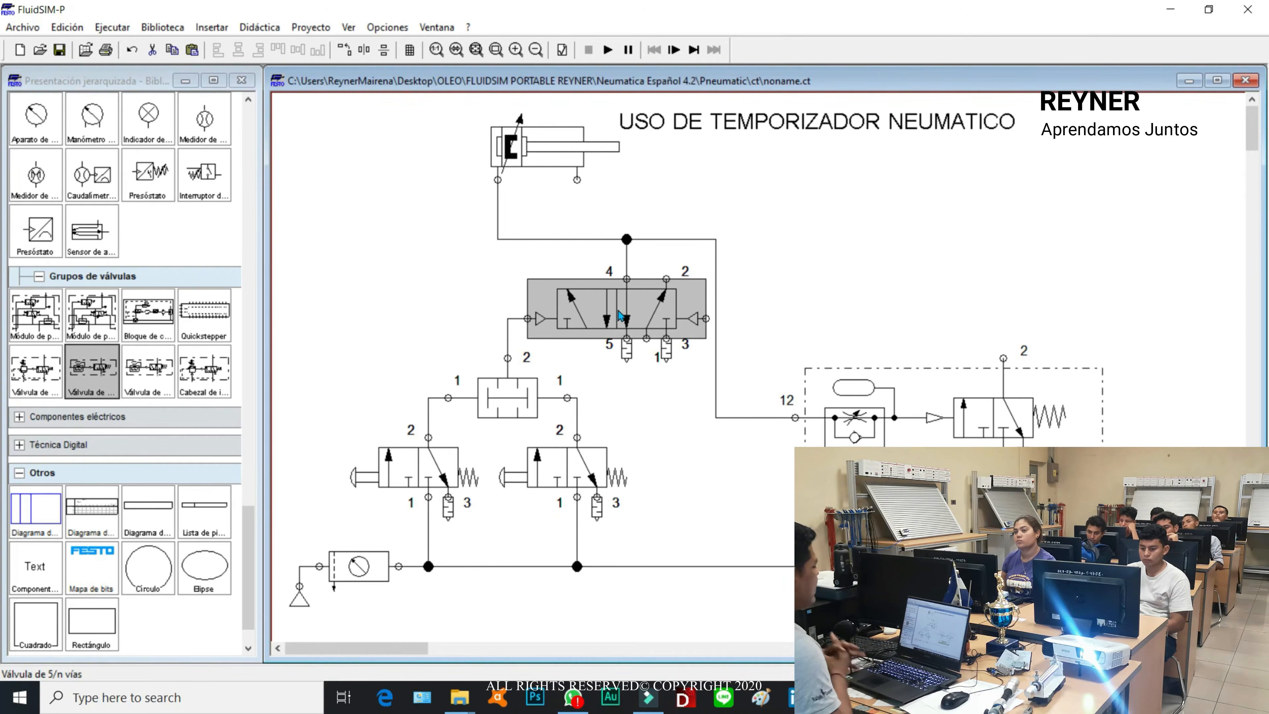
click(756, 141)
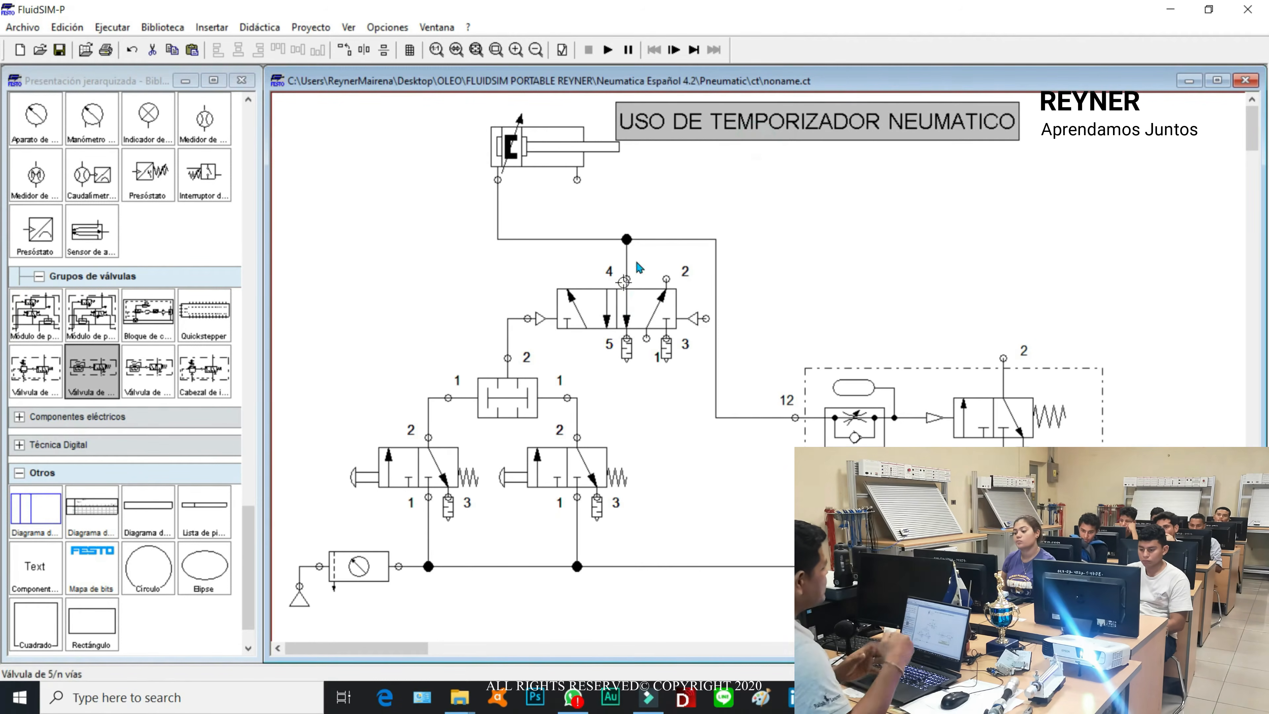
click(828, 202)
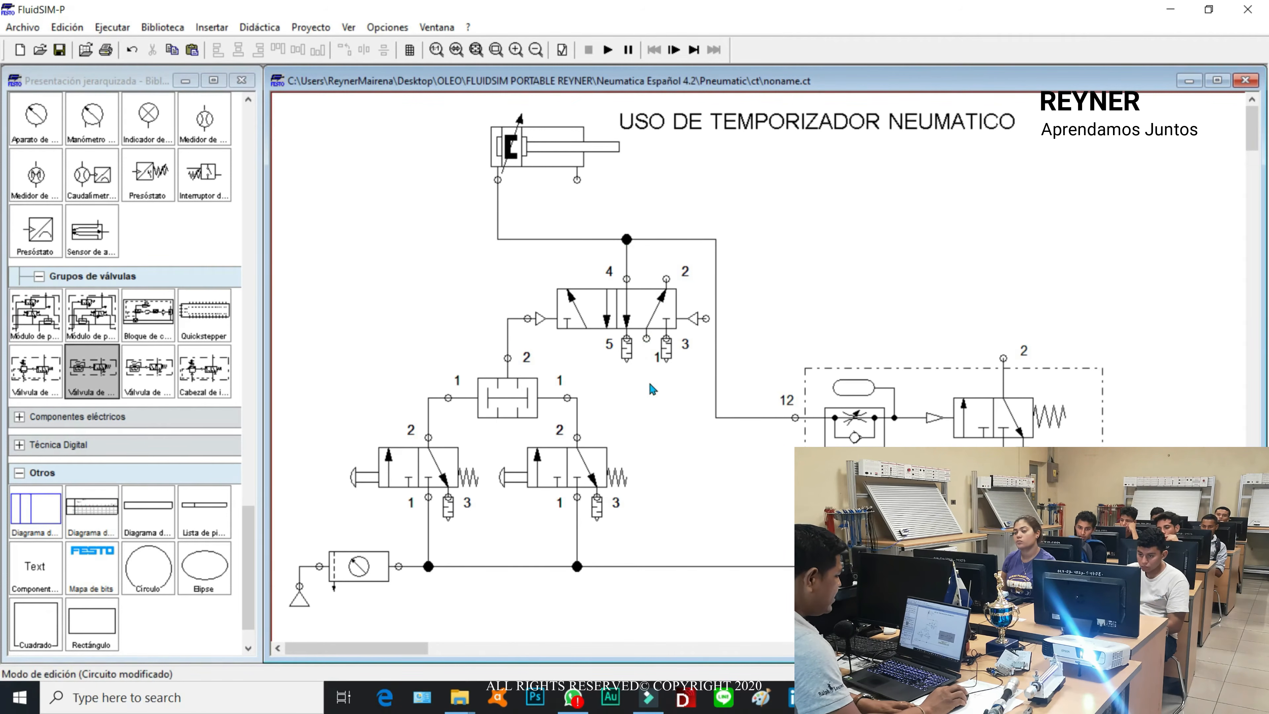
Step: Connect the 5/n-way valve's port 1 to the air supply and port 2 to the cylinder's right port, rerouting that line above the port 4 junction
drag(647, 341, 646, 567)
click(837, 216)
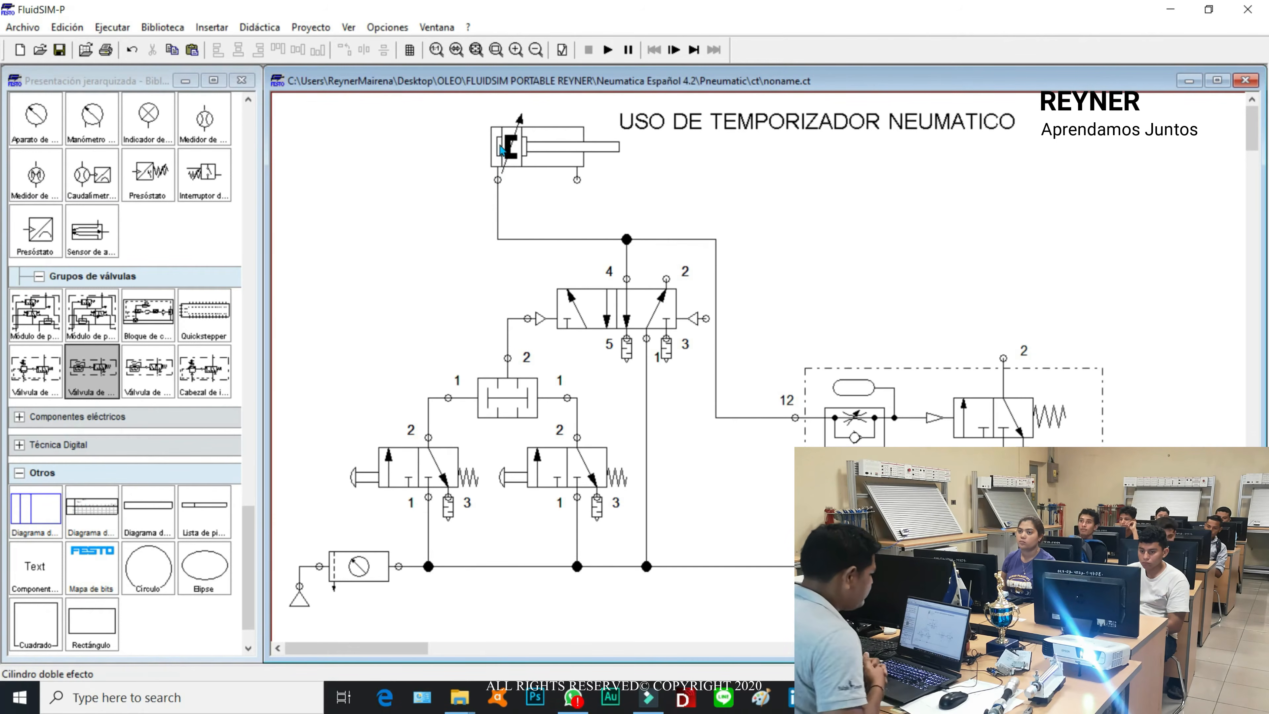
mouse_move(503, 165)
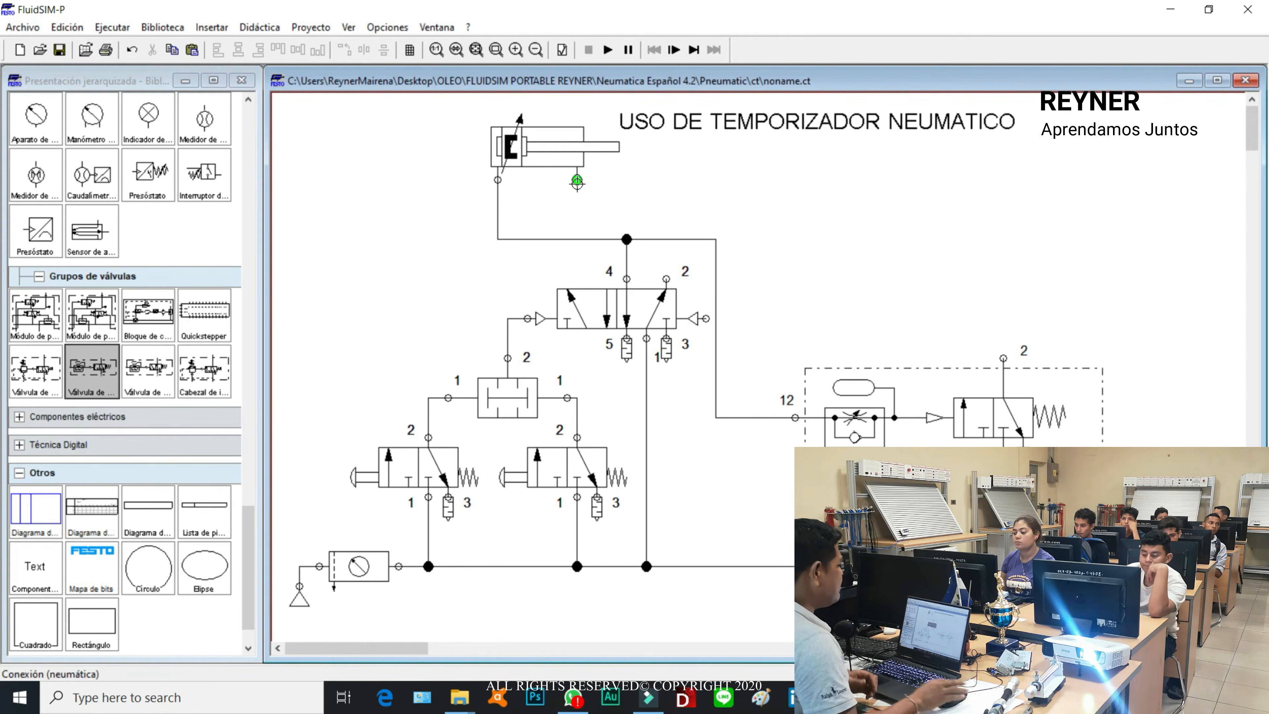
drag(577, 181, 666, 276)
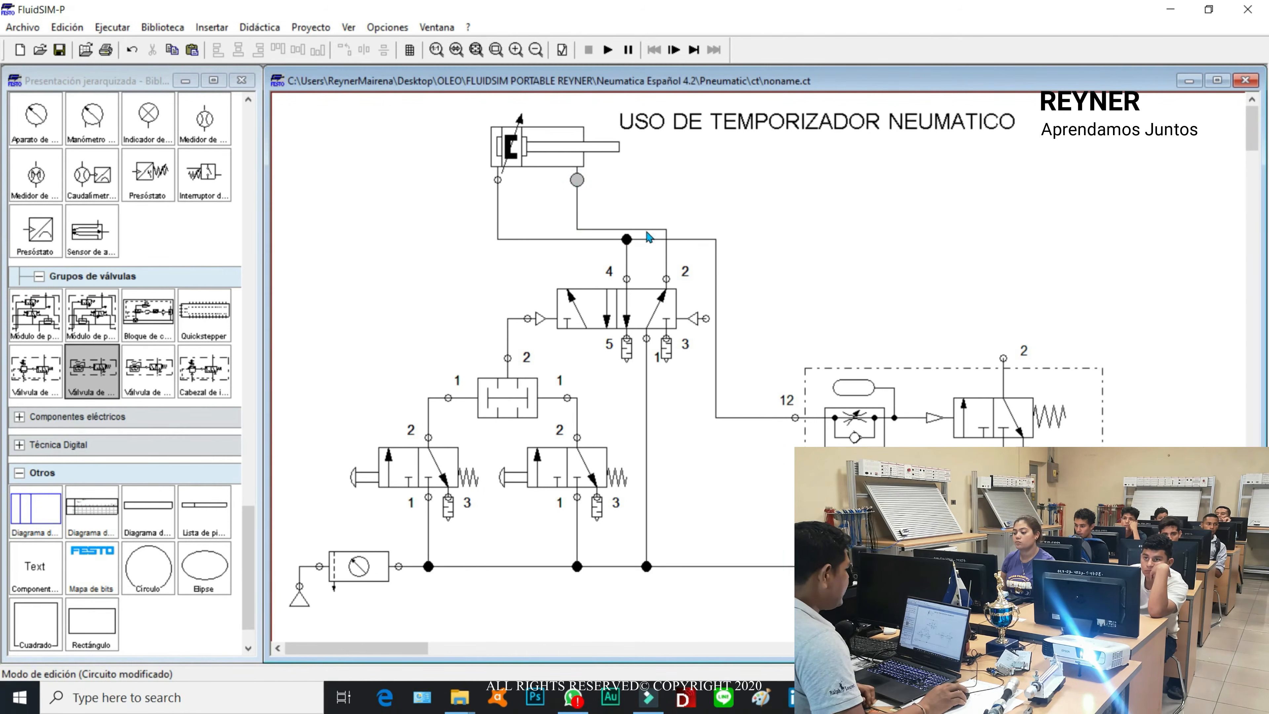
drag(646, 229, 648, 187)
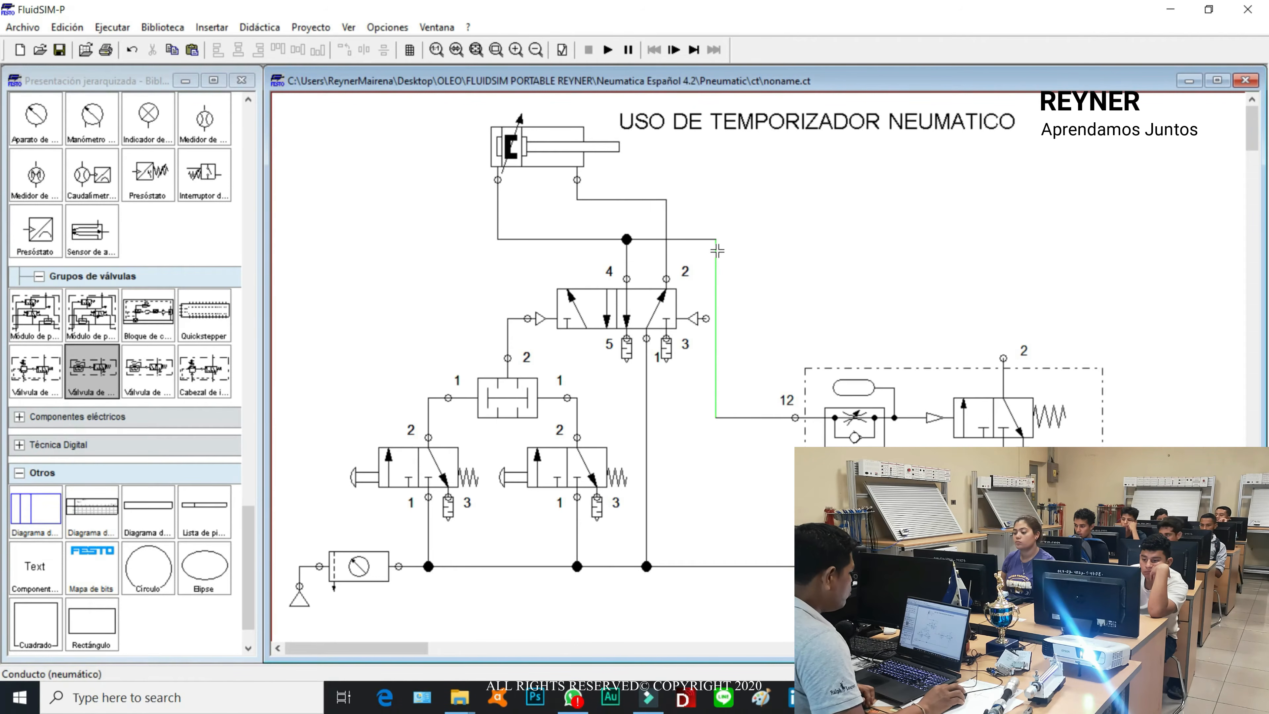
Step: Simulate the circuit despite the open ports, actuate both 3/n-way start valves, and stop the simulation once the cylinder has extended
click(609, 50)
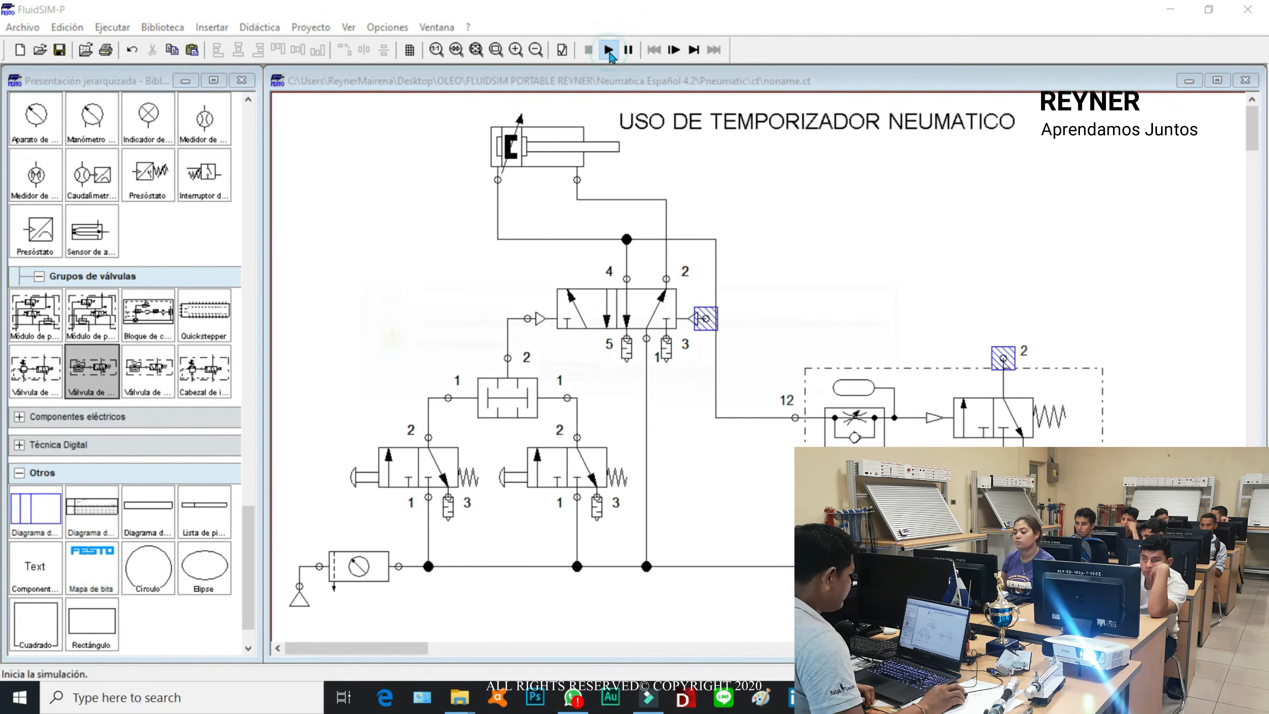
click(570, 374)
click(573, 376)
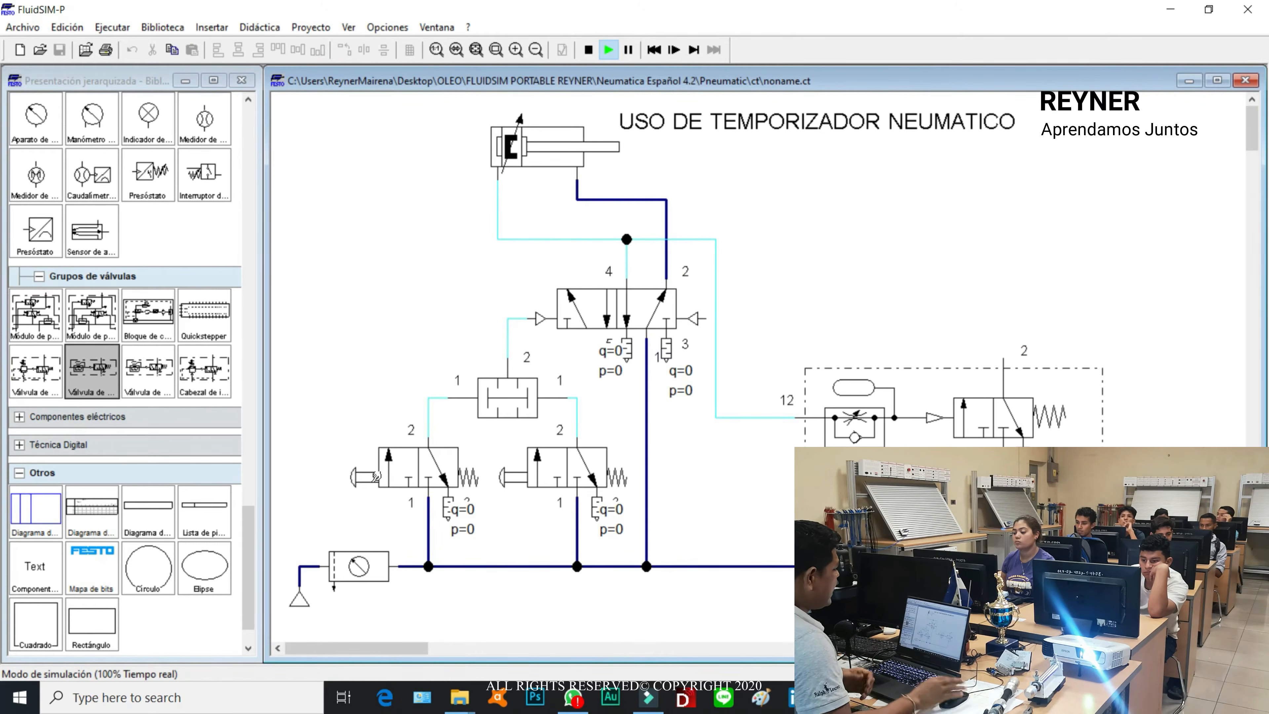
click(376, 480)
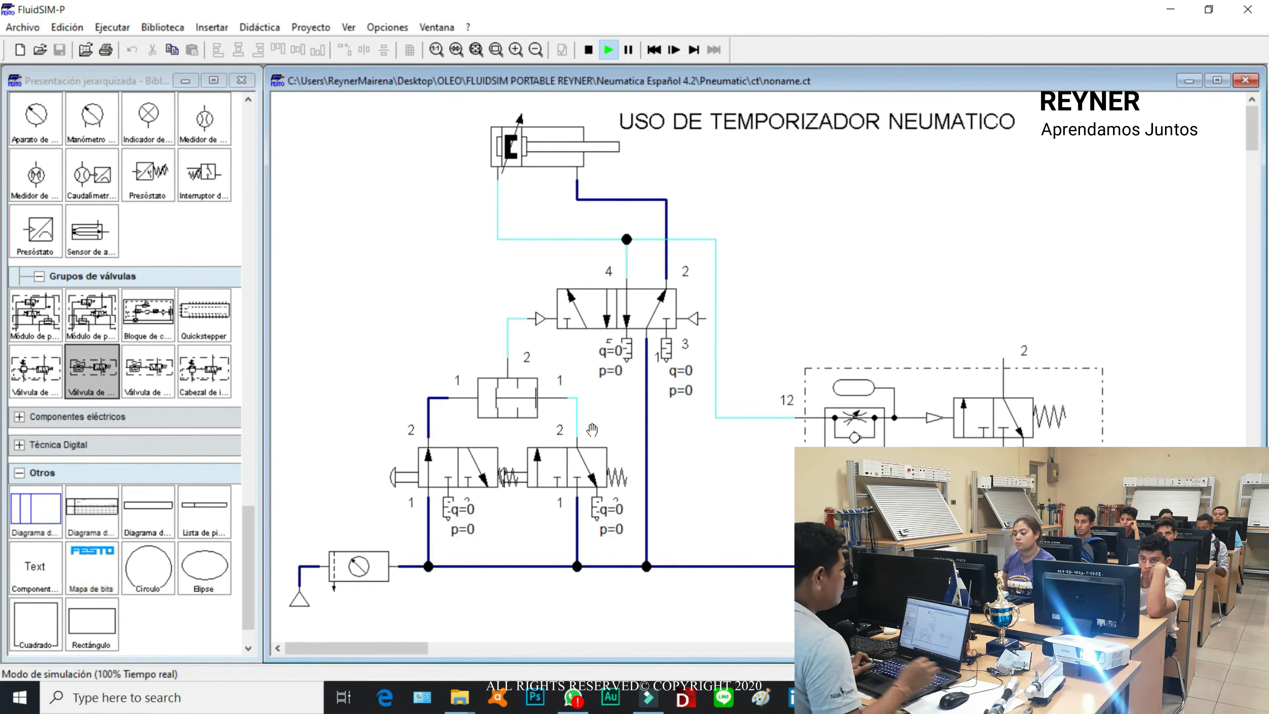
shift+click(538, 466)
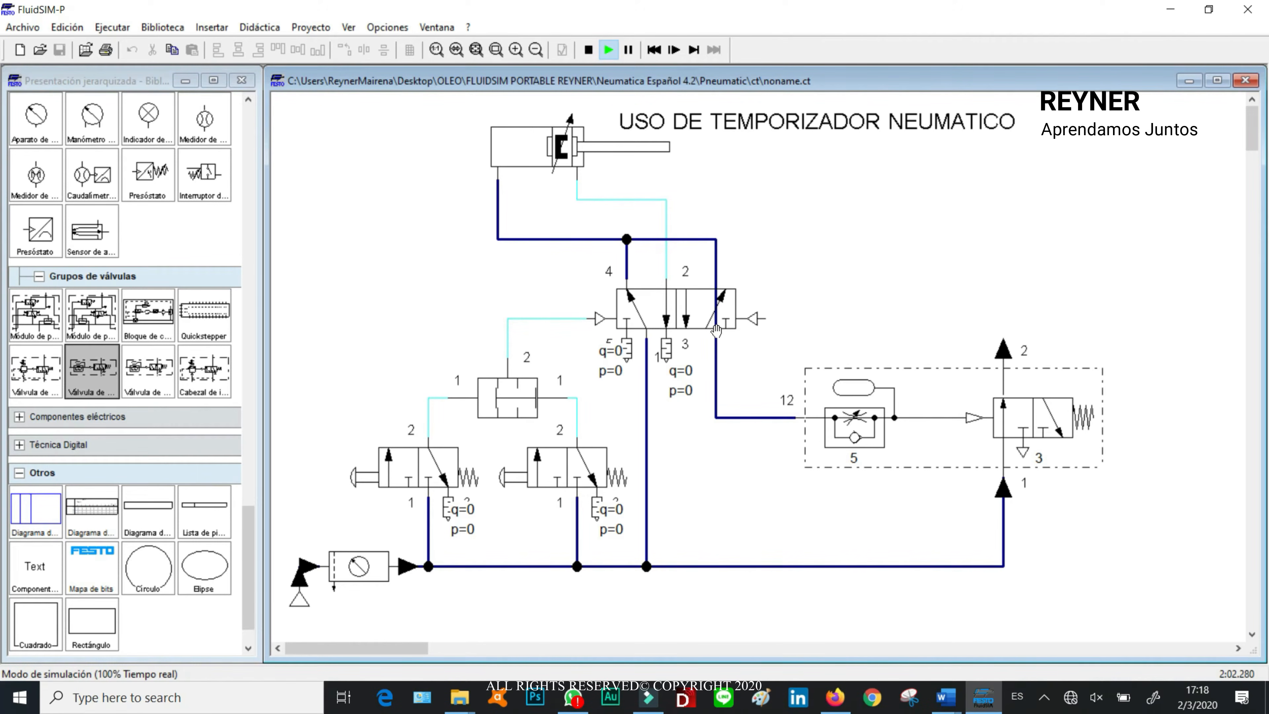
click(589, 50)
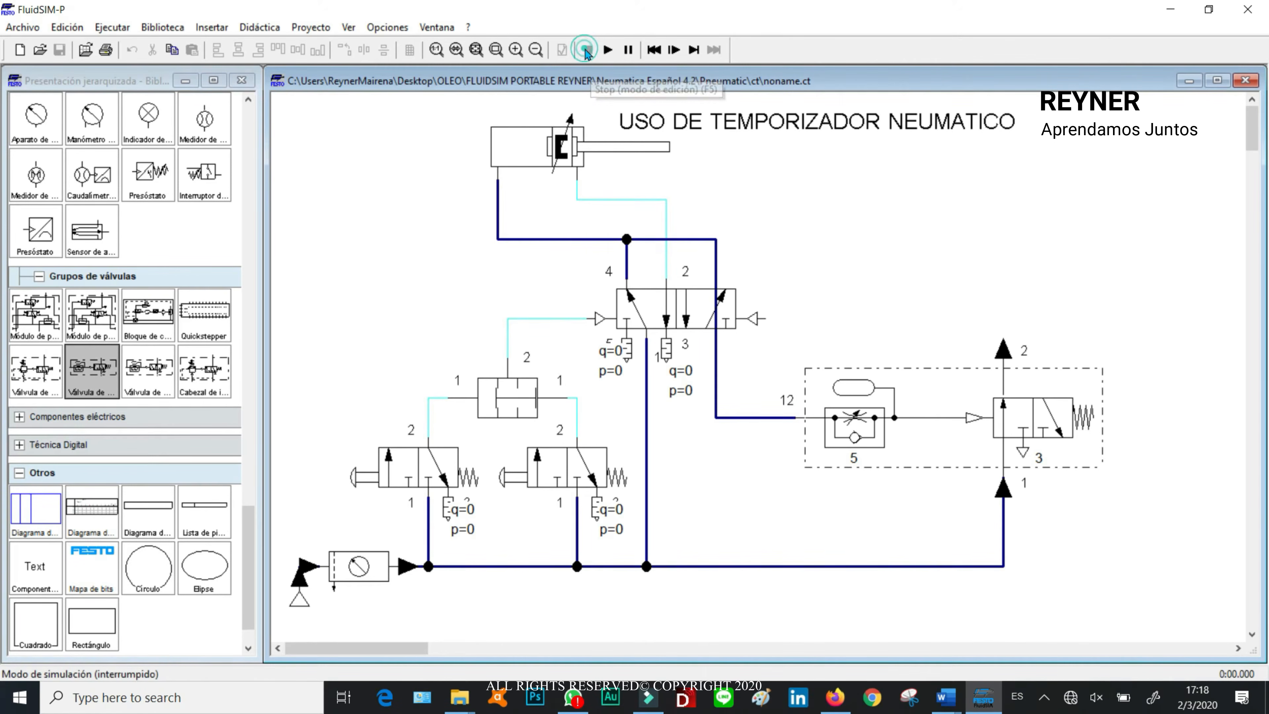
Step: Connect port 2 of the deceleration valve to the 5/n-way valve's right pilot port
drag(1004, 358, 849, 318)
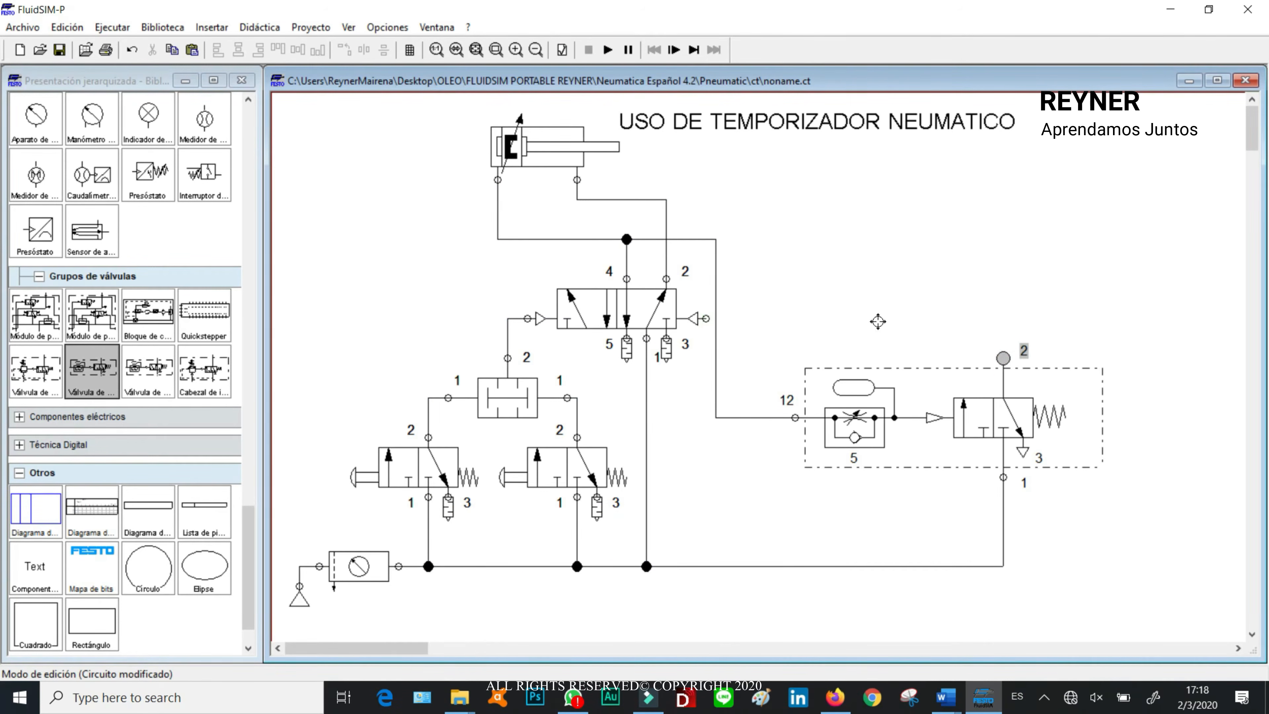
drag(1003, 358, 706, 319)
mouse_move(855, 409)
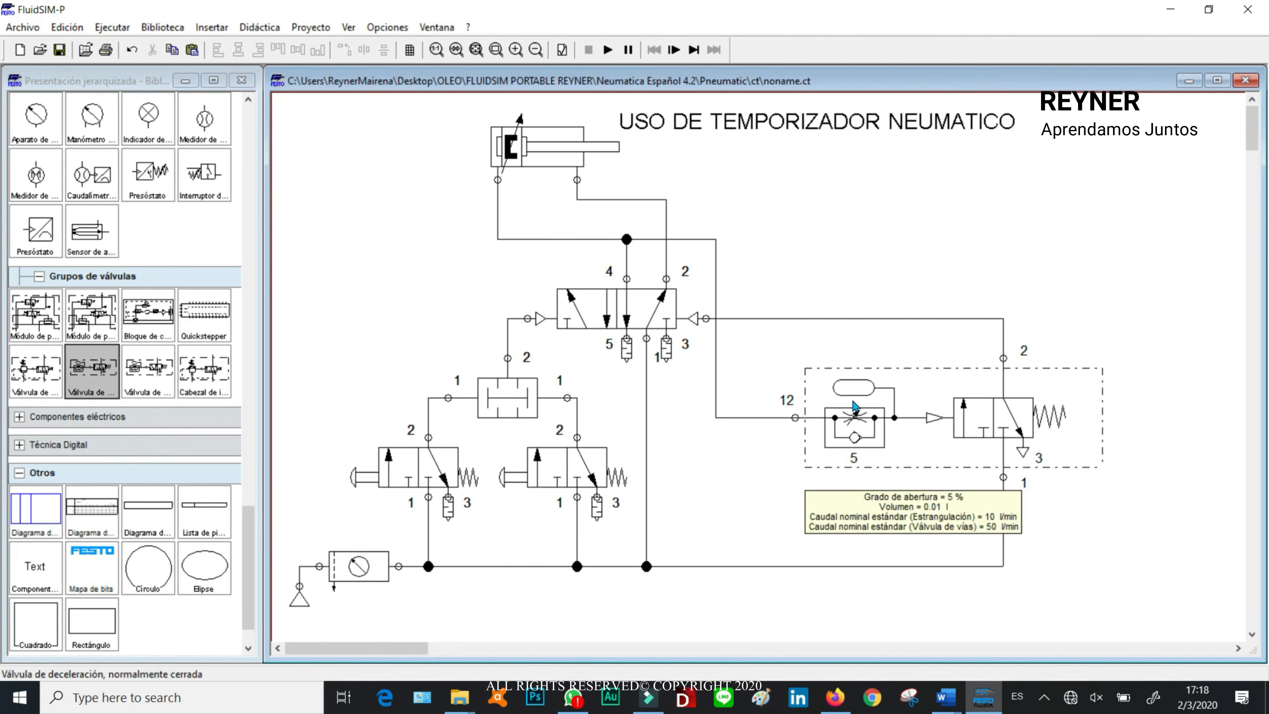
Step: Simulate the fully connected circuit, actuate both 3/n-way start valves to test the cylinder's timed return, and stop the simulation
click(608, 50)
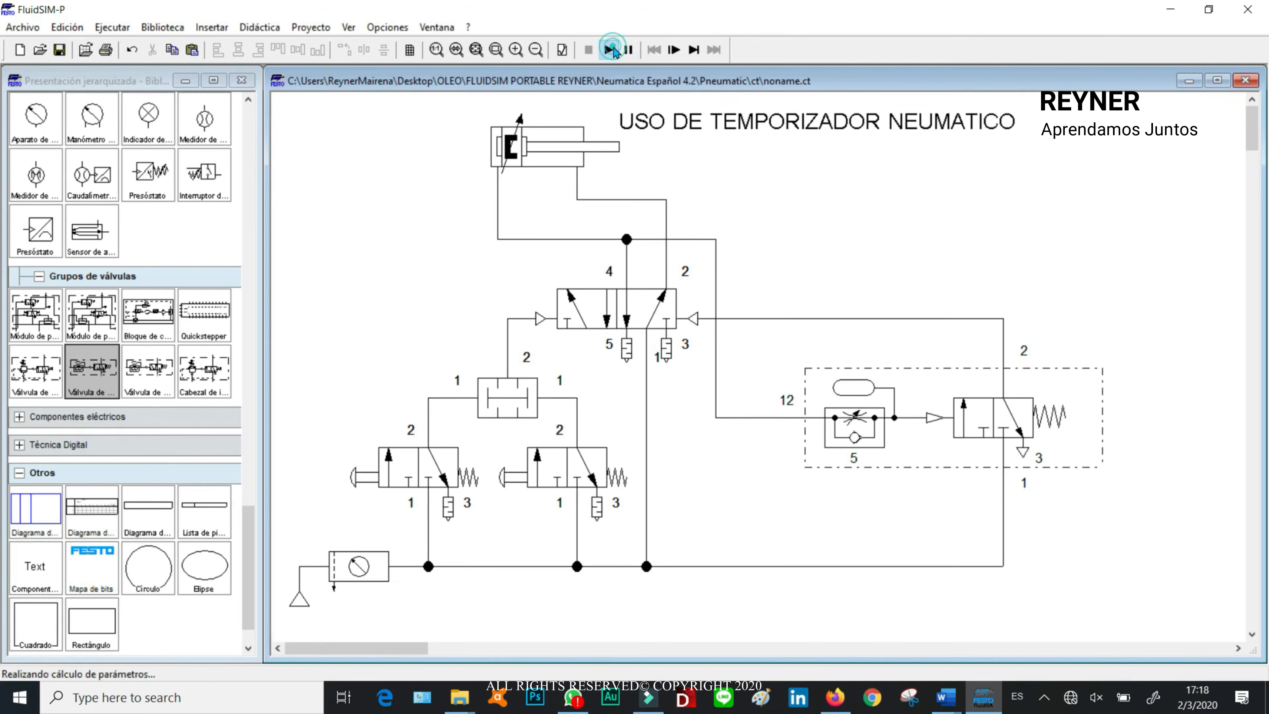
click(374, 467)
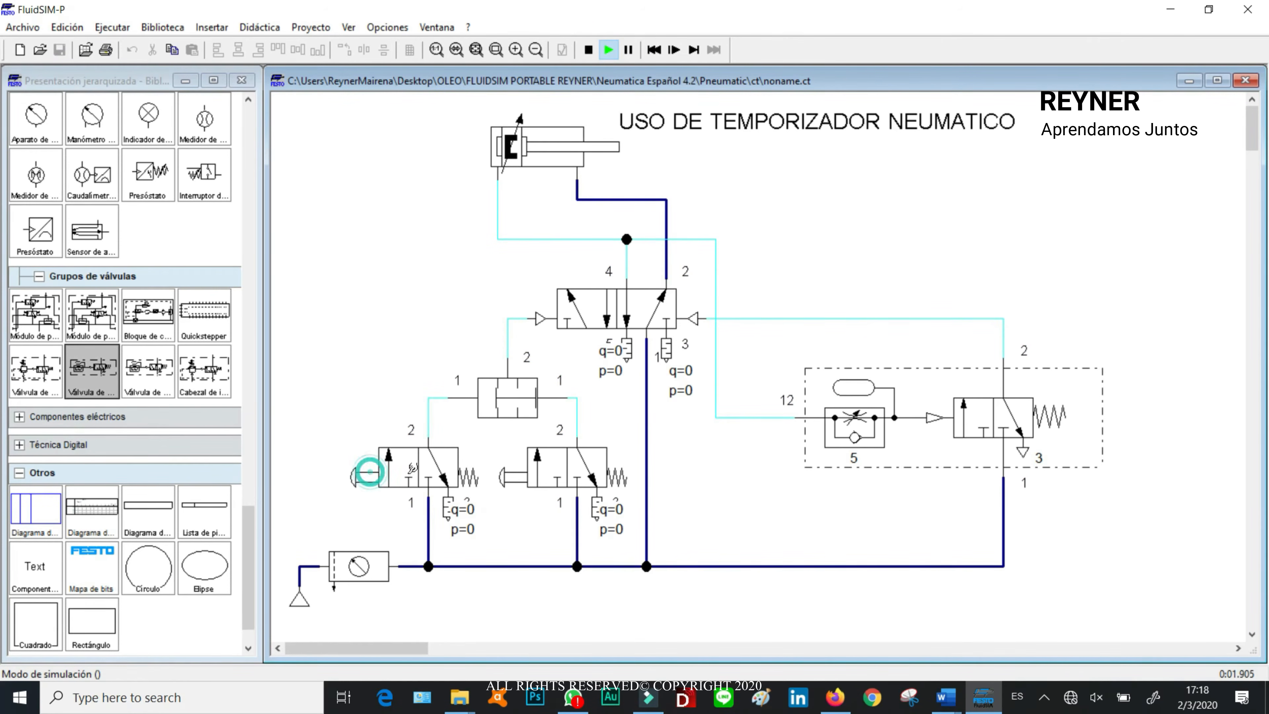
shift+click(376, 464)
shift+click(523, 465)
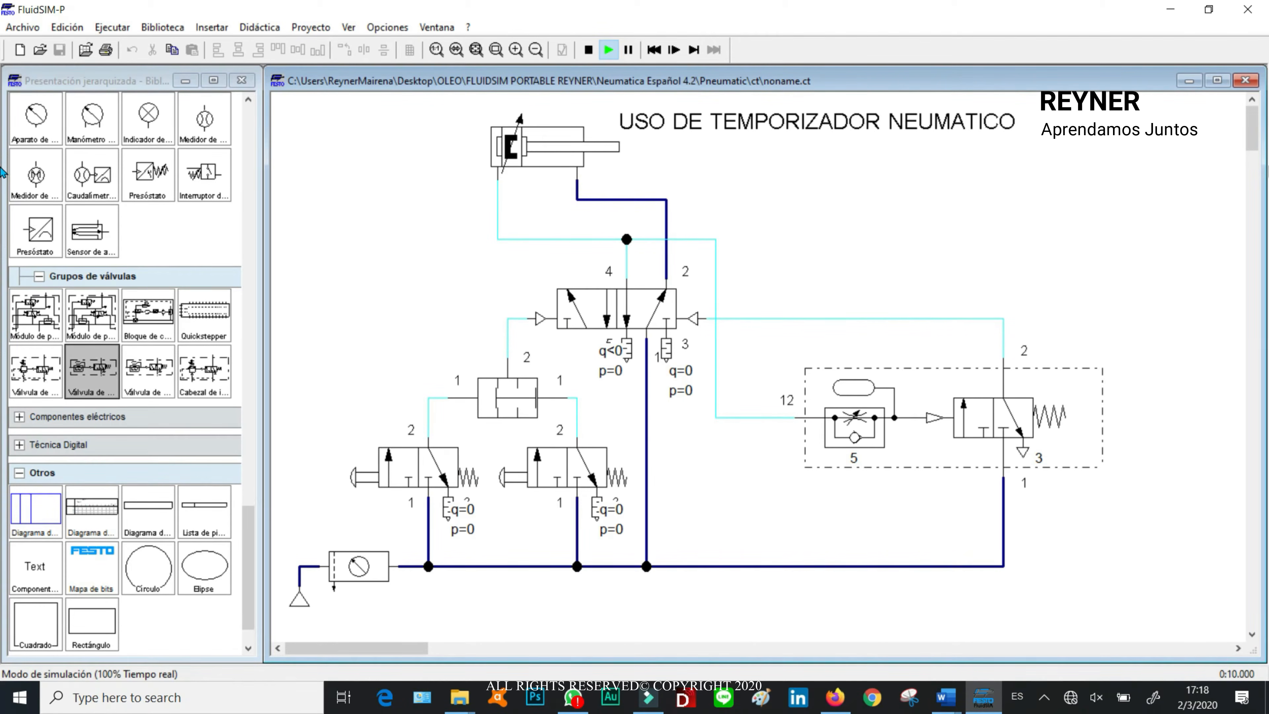
click(588, 50)
Step: Set the deceleration valve's opening degree to 2 %
double_click(855, 422)
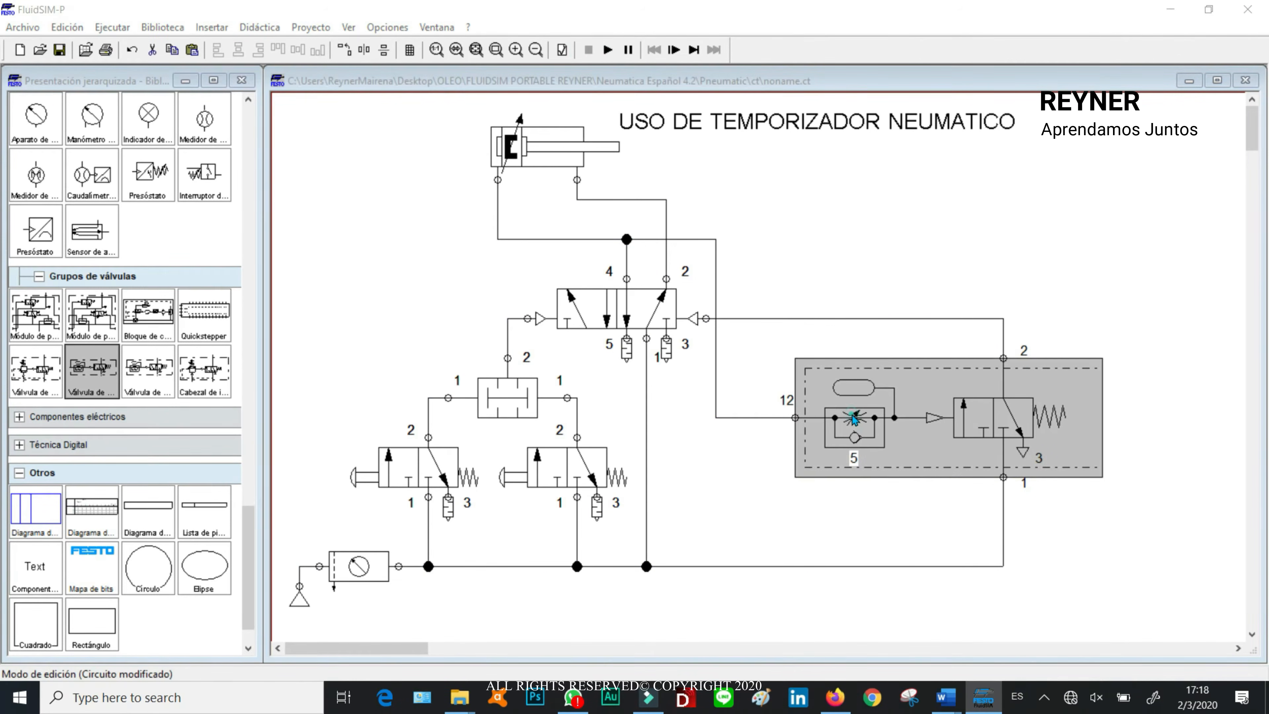
text(2)
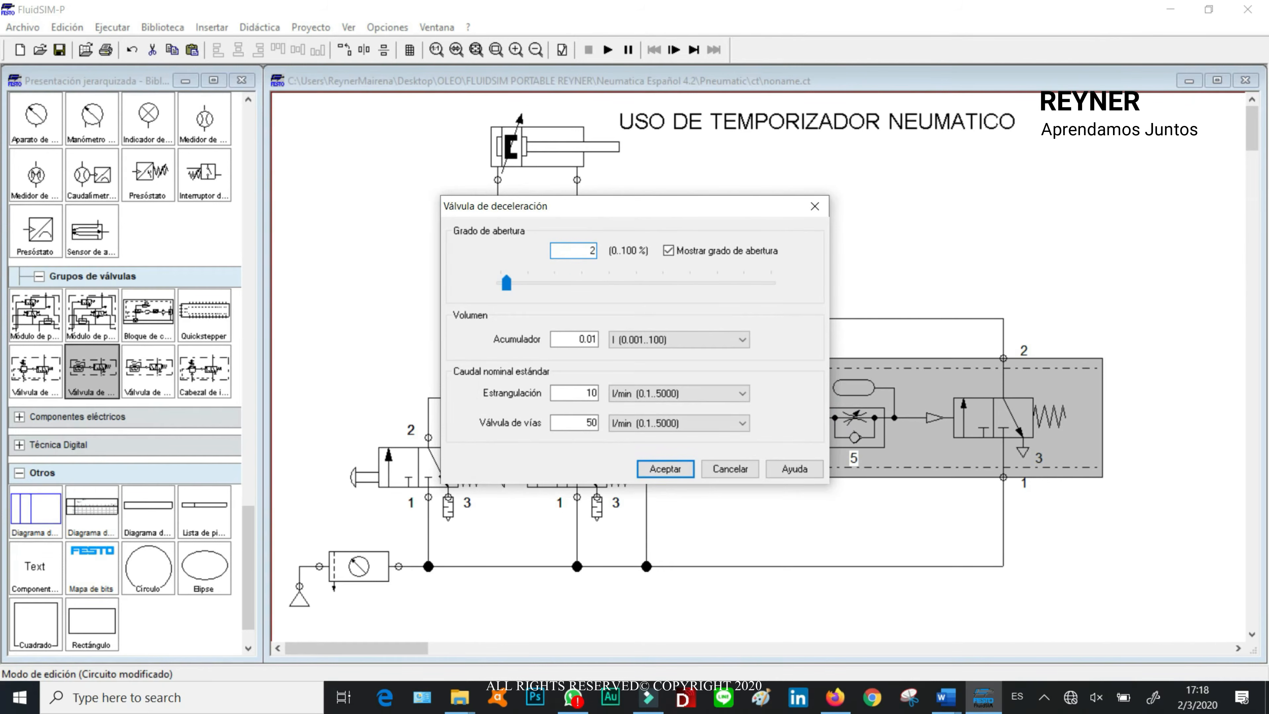
click(659, 469)
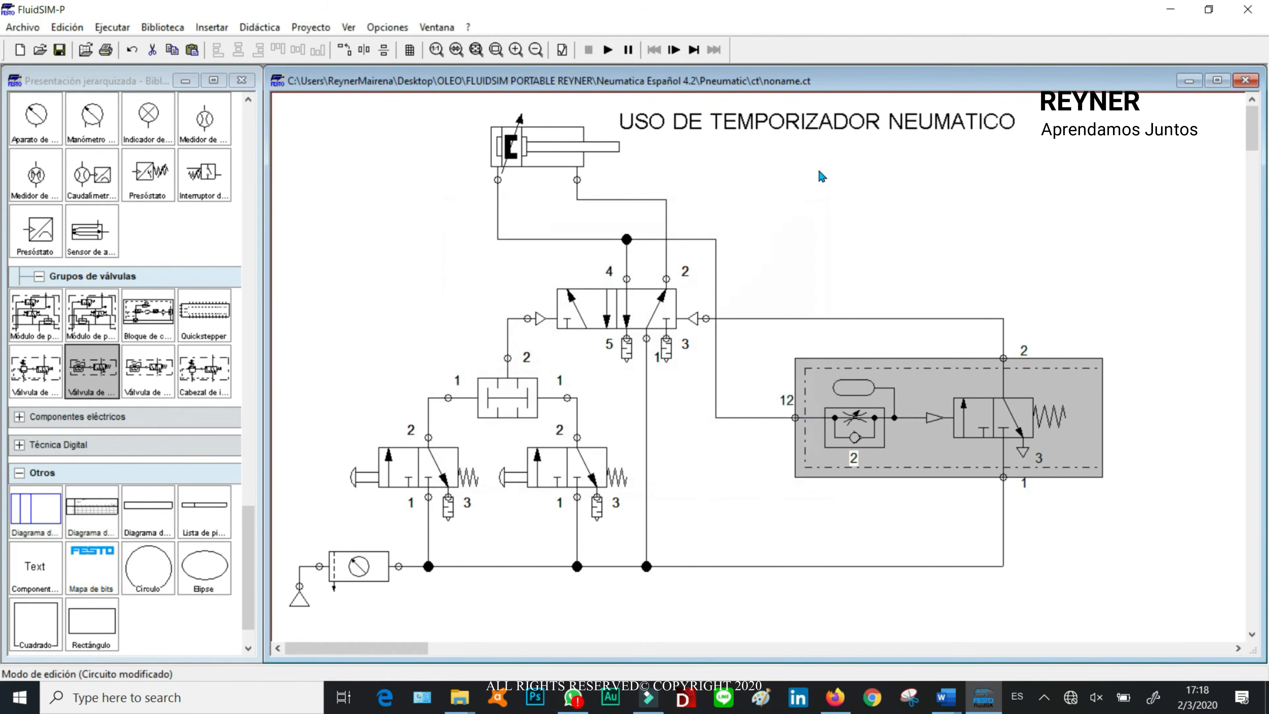
Step: Test the return delay at the 2 % opening by simulating with both start valves actuated, and stop the simulation
click(608, 49)
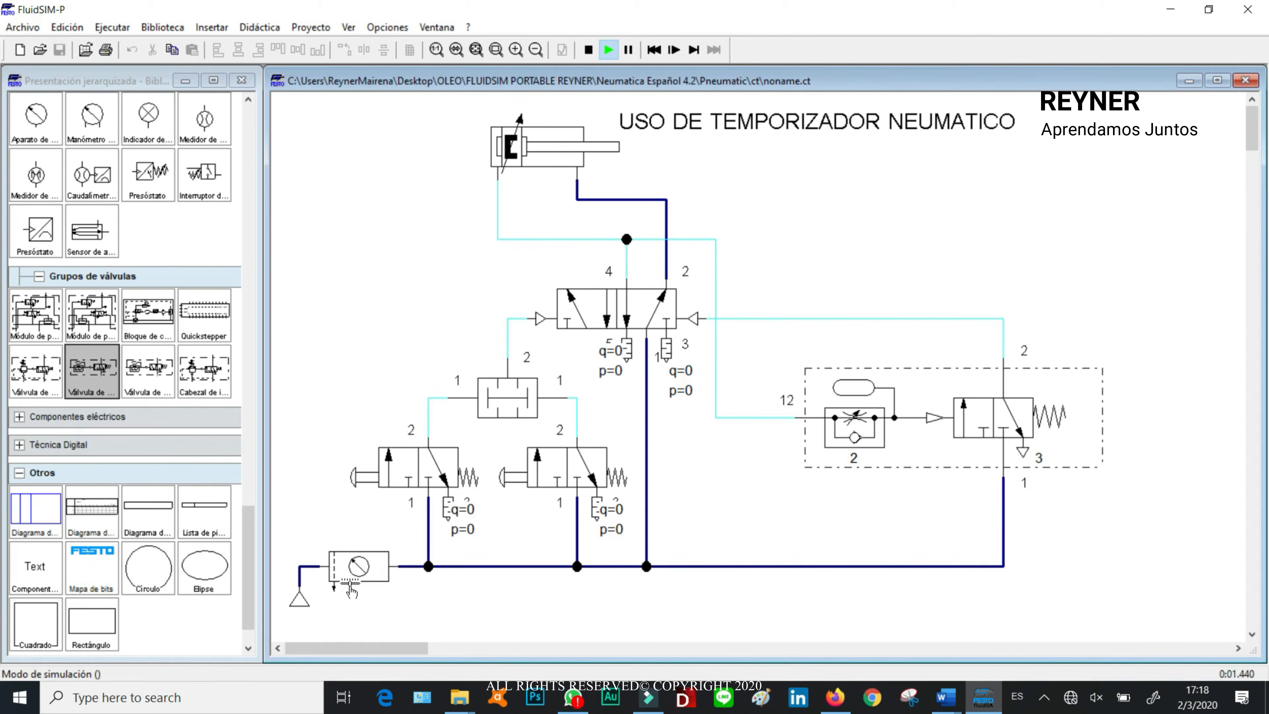
click(373, 468)
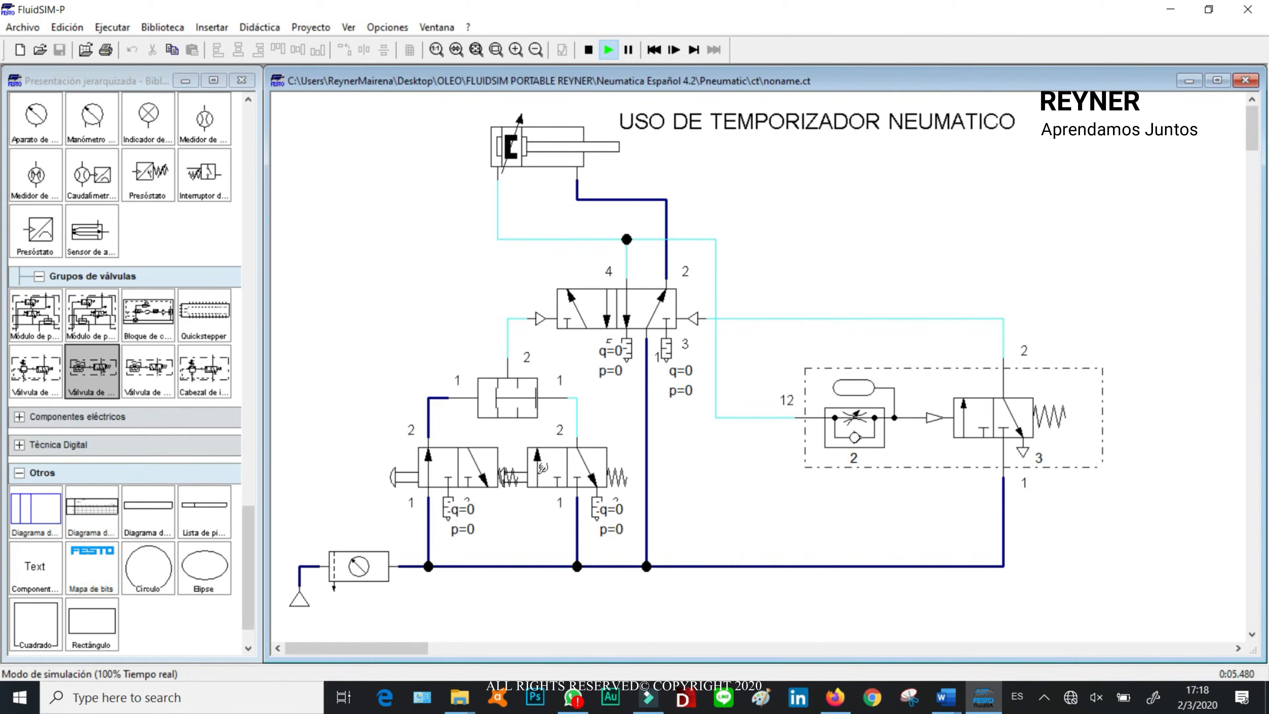
click(542, 468)
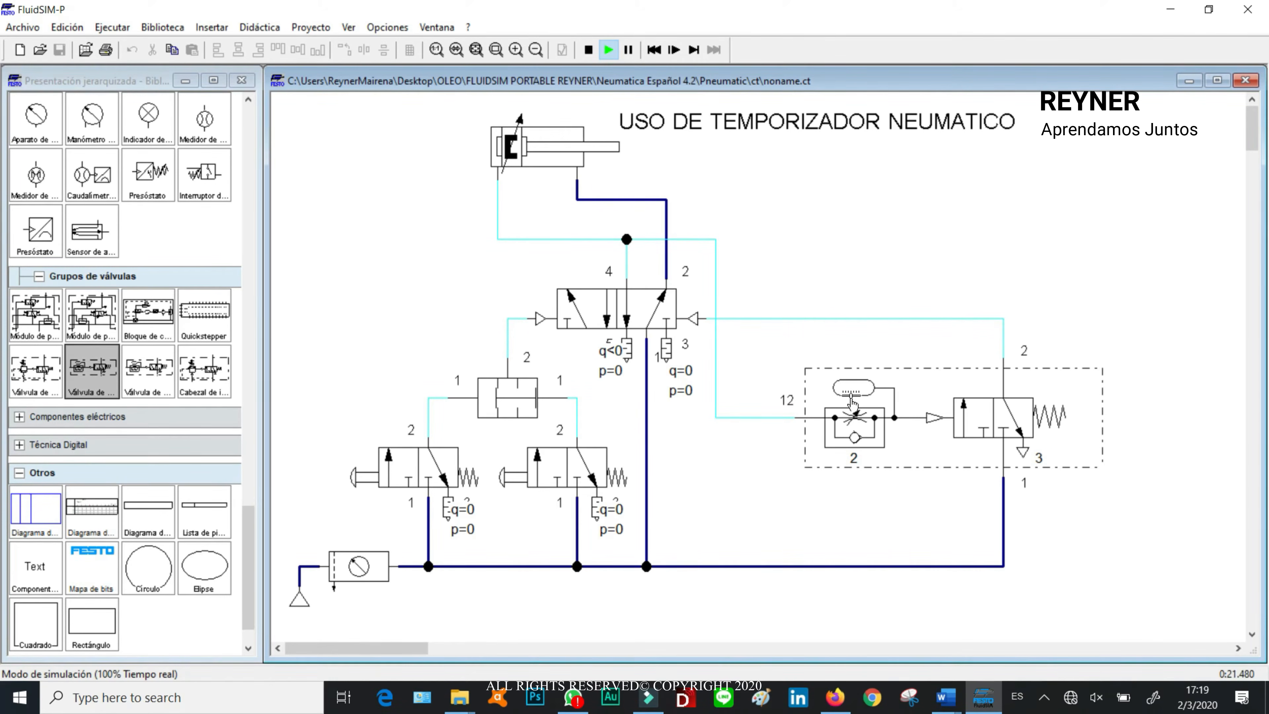
click(587, 51)
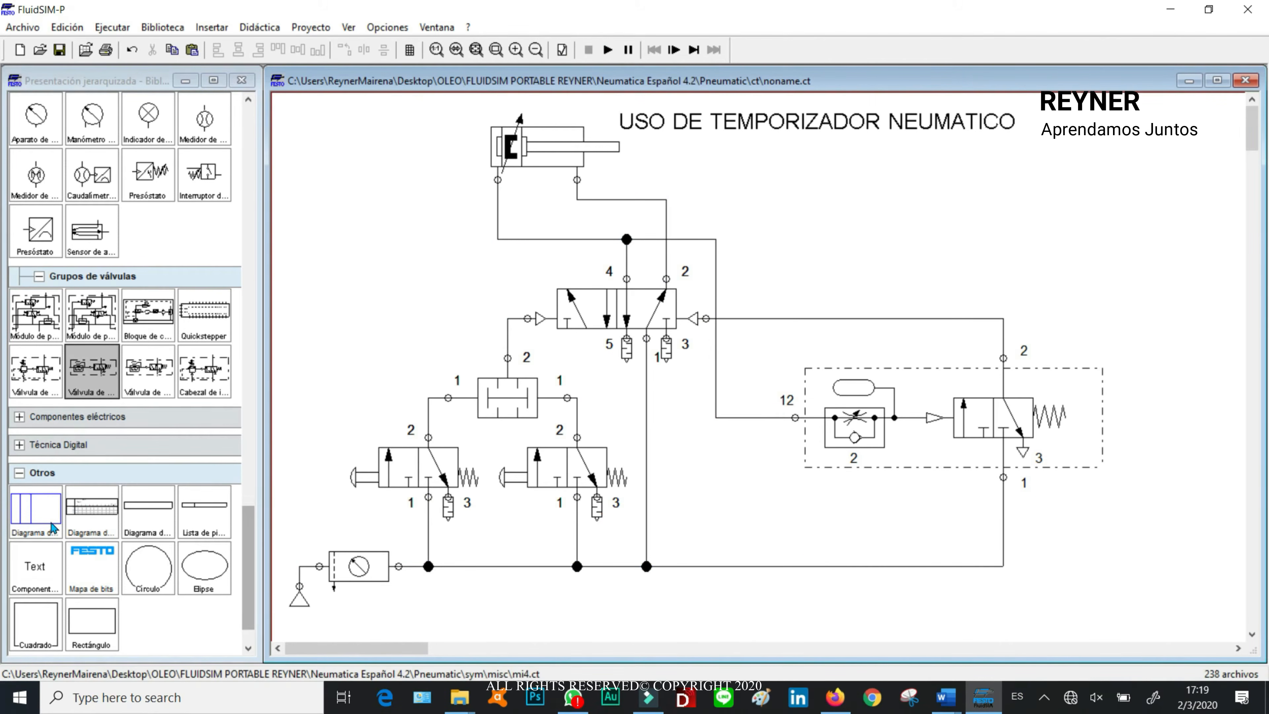
Step: Insert a parts list into the empty area above and to the right of the deceleration valve
drag(207, 522, 1103, 195)
drag(1109, 260, 1134, 208)
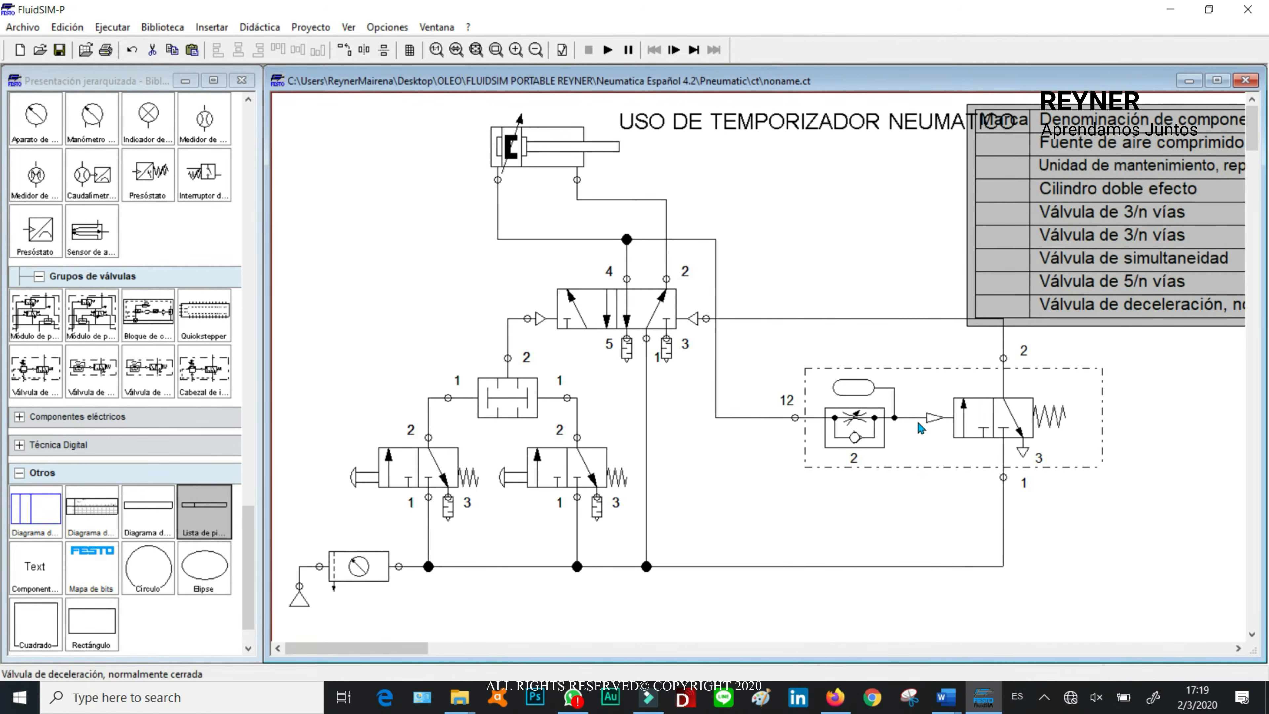
Step: Move the deceleration valve left, away from the parts list, and straighten the lines to its ports 2 and 1
drag(920, 424, 842, 434)
click(940, 320)
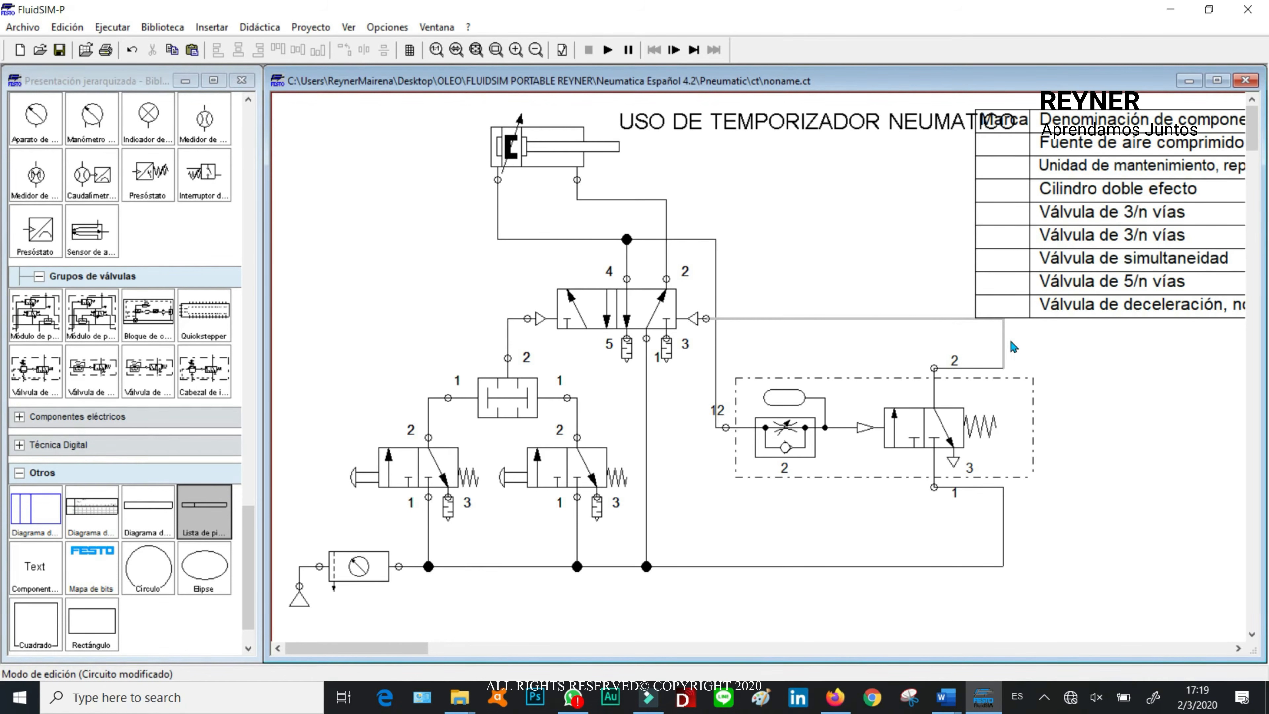
drag(1016, 346, 932, 346)
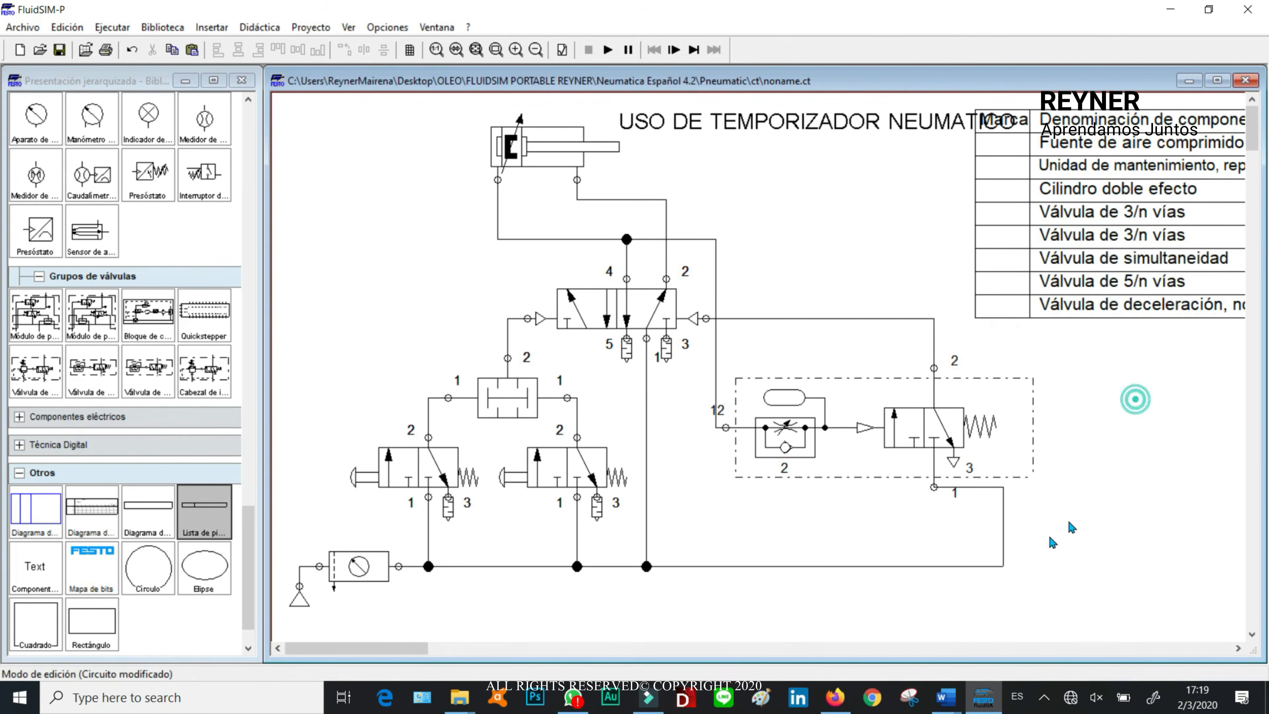
drag(1004, 536, 930, 528)
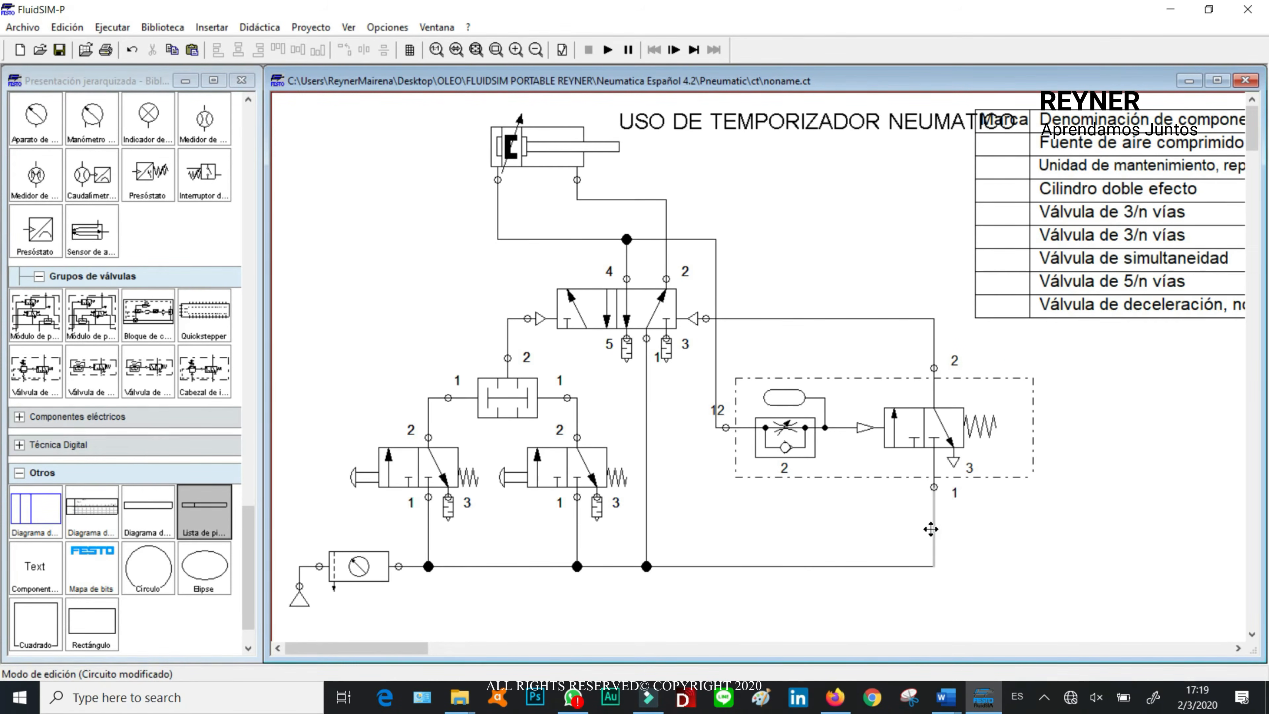
click(1144, 567)
Step: Move the parts list slightly down and right so it no longer overlaps the circuit title
drag(1083, 211, 1094, 247)
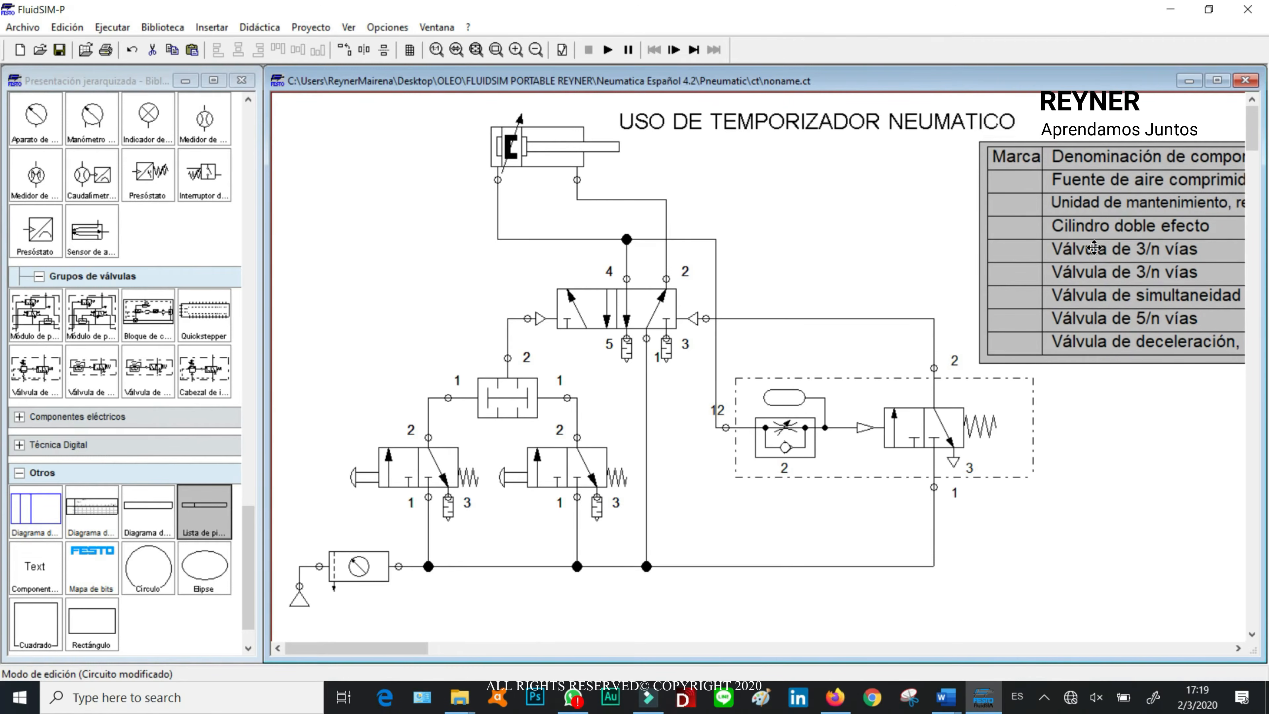
click(822, 204)
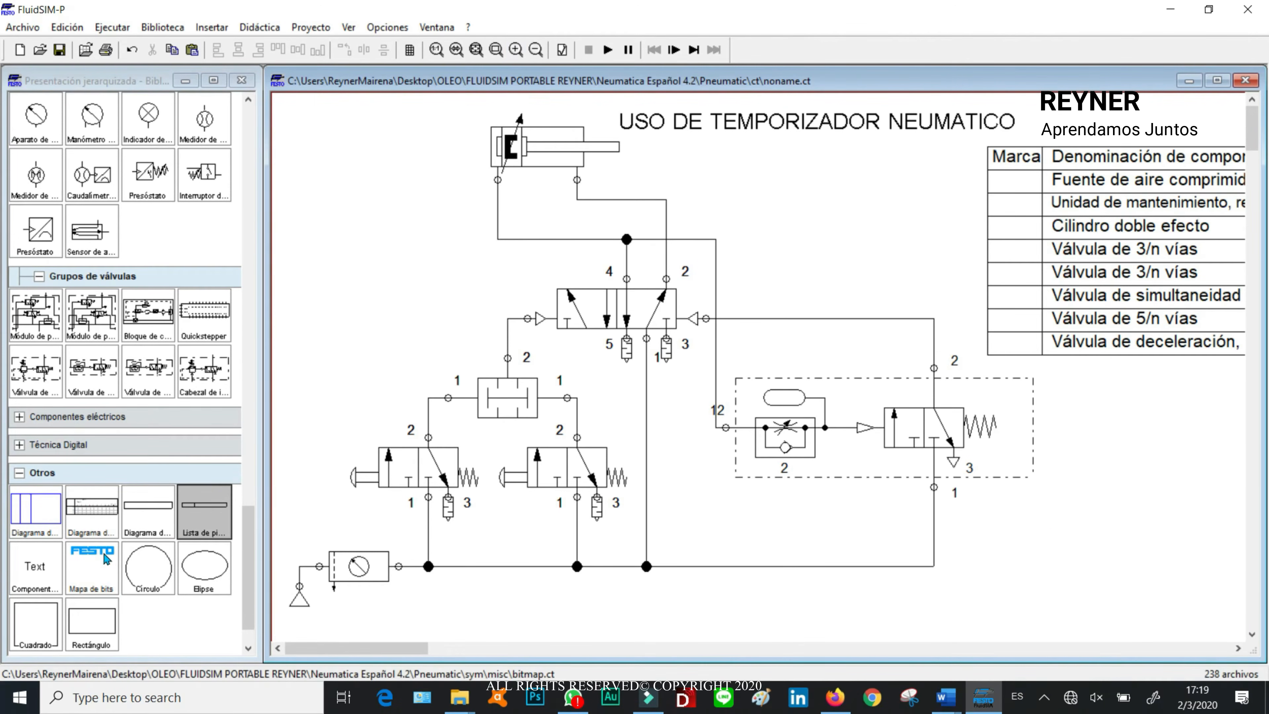
Step: Add a text component left of the 5/n-way valve with the text ZO in blue 12-point Arial
drag(35, 566, 333, 303)
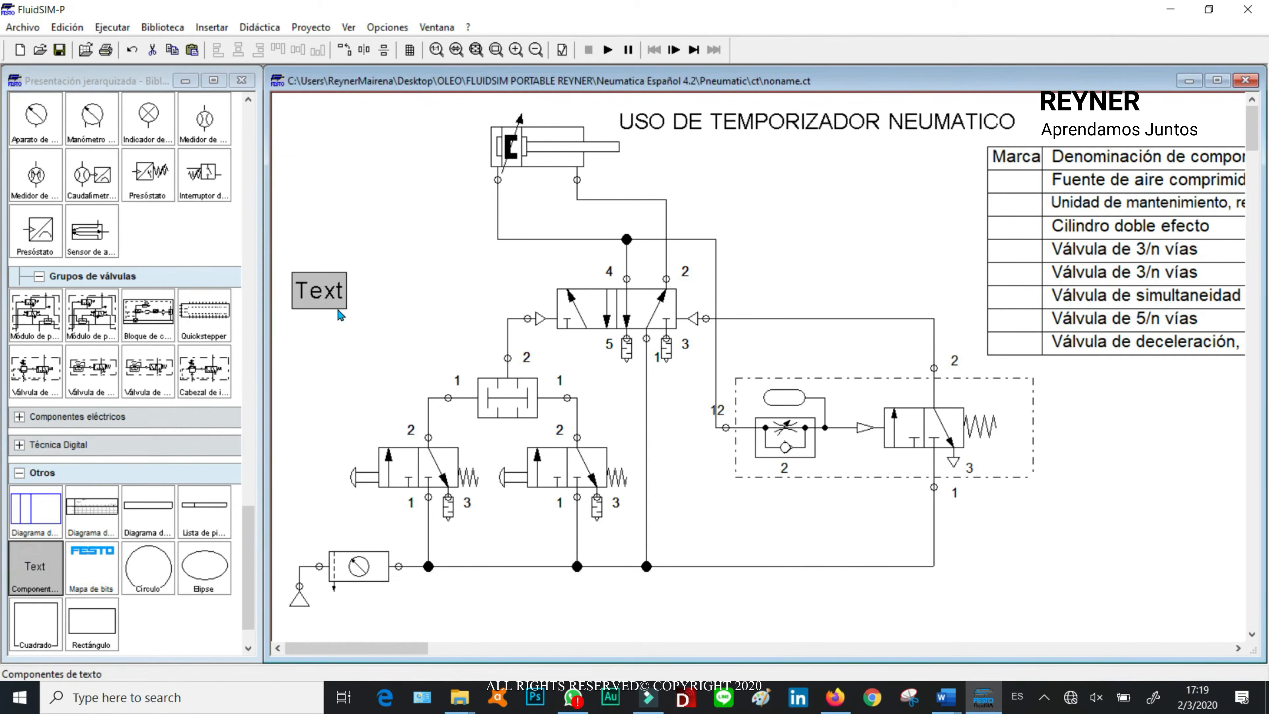
double_click(334, 303)
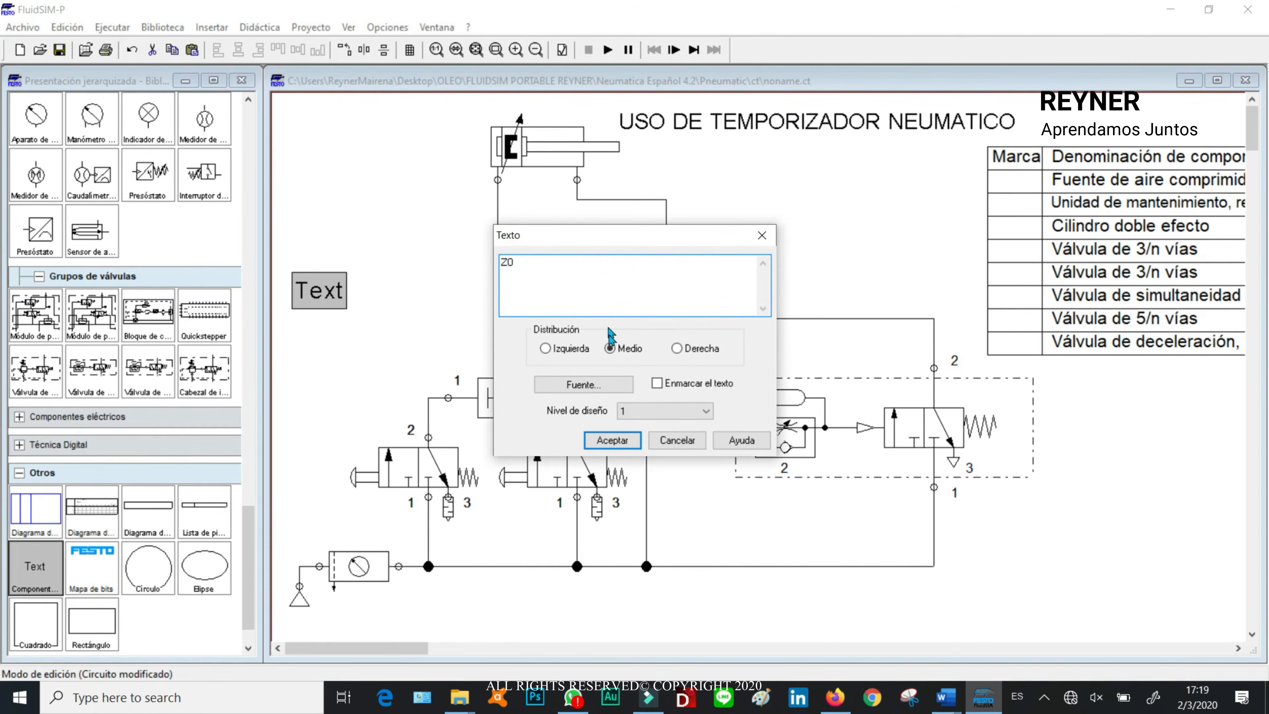
click(624, 390)
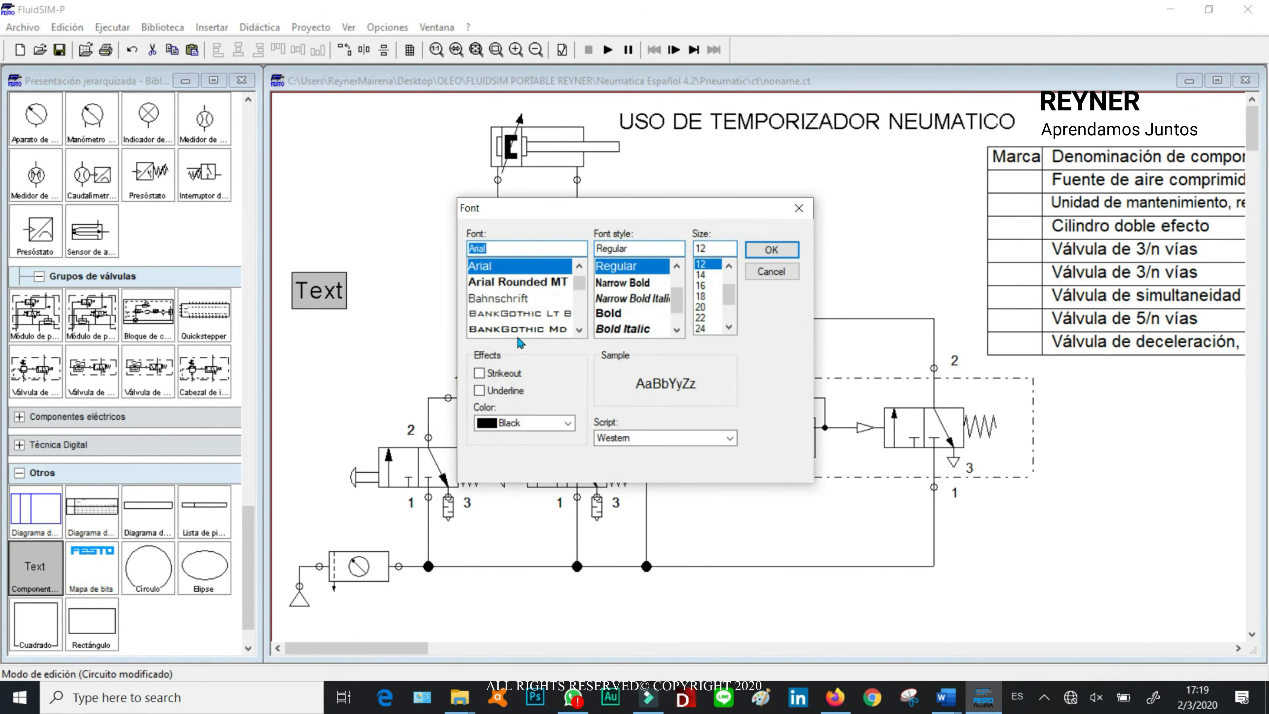
click(507, 422)
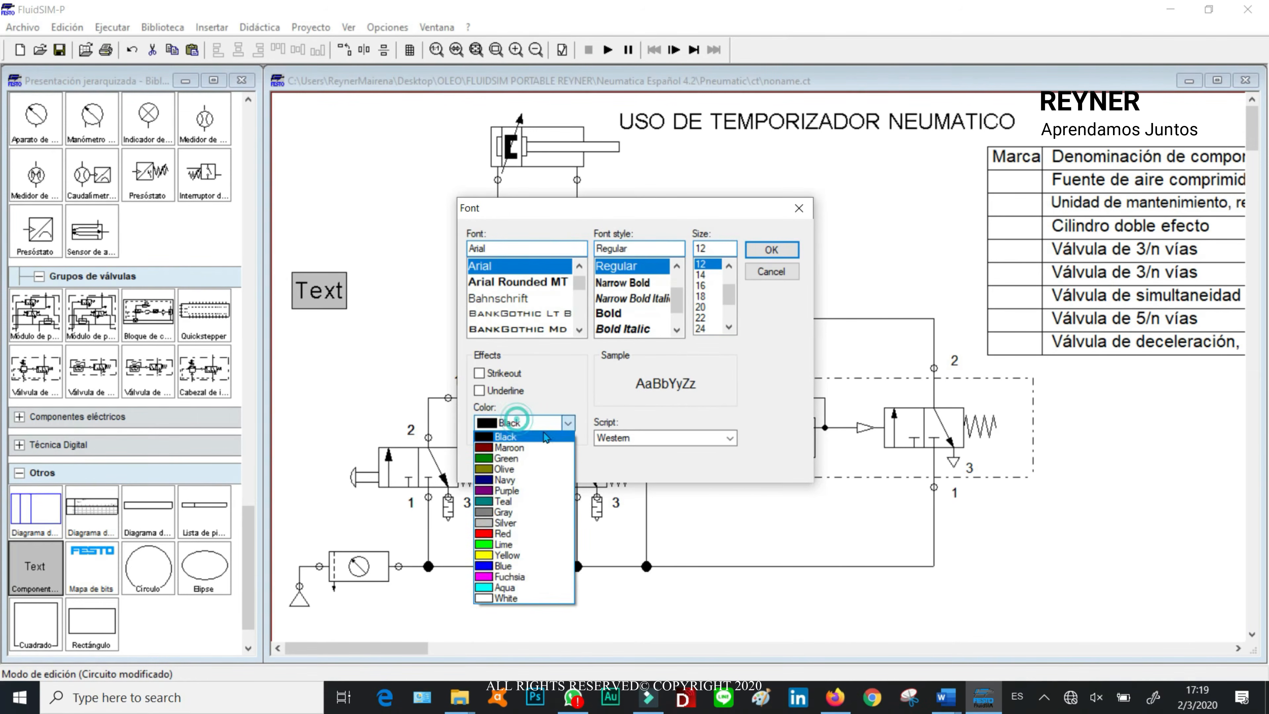
click(484, 565)
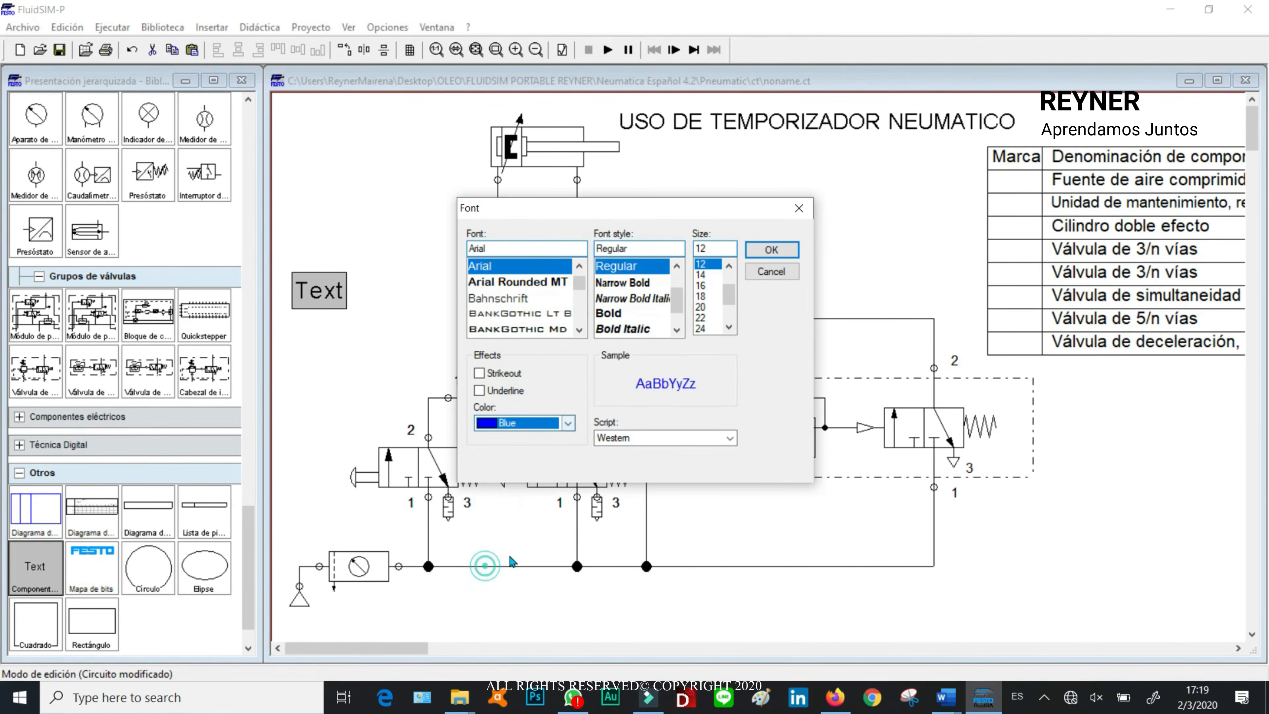
click(772, 250)
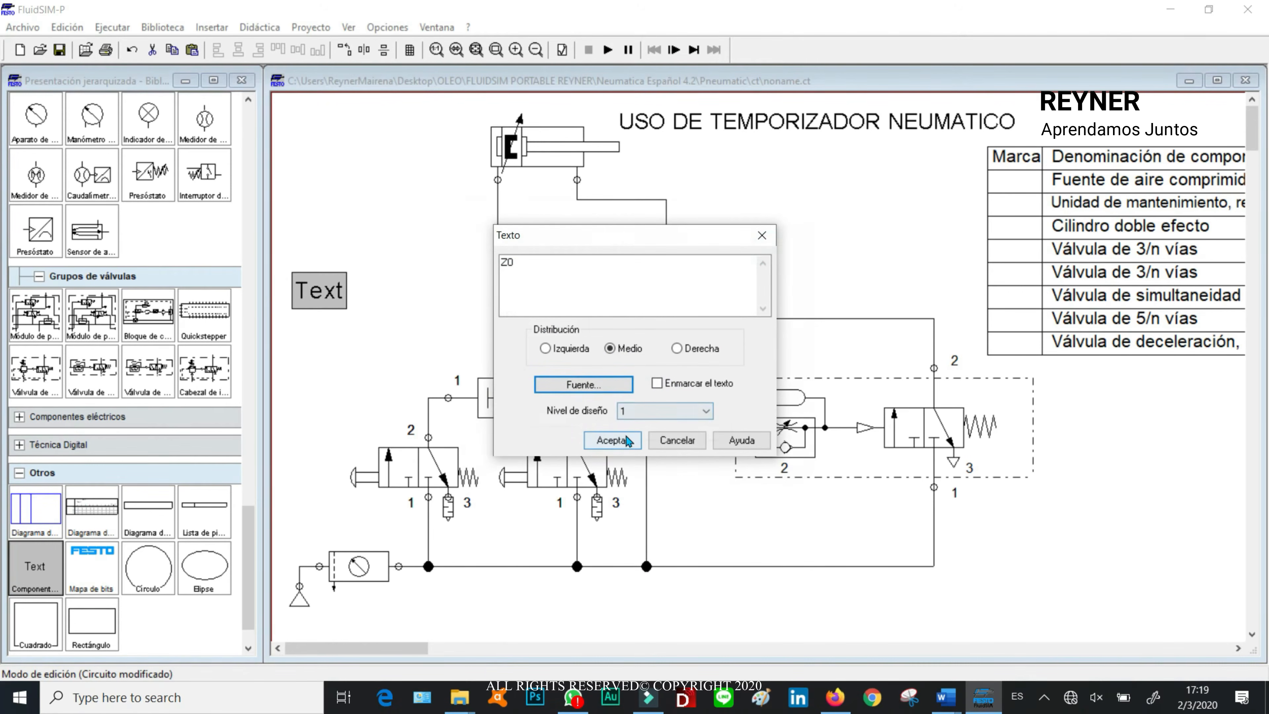
click(614, 439)
Step: Place the ZO label beside the compressed air source, just below the maintenance unit
drag(314, 294, 325, 595)
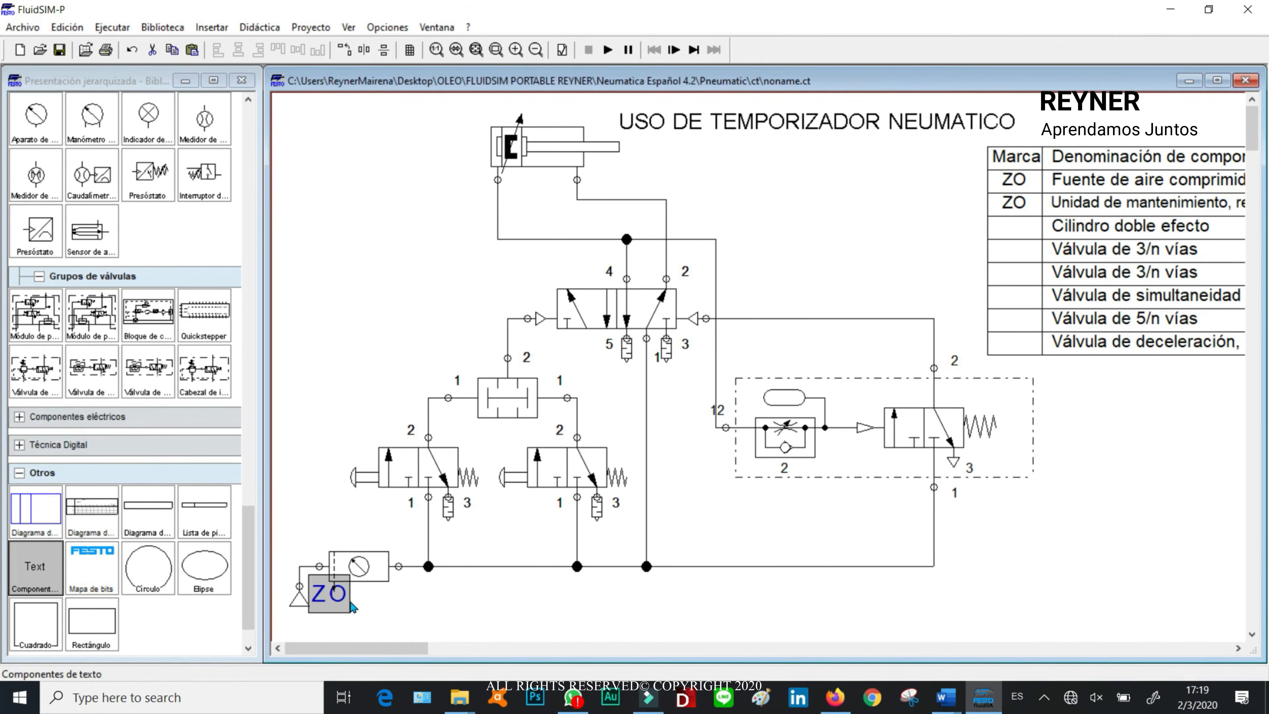
click(402, 609)
double_click(322, 599)
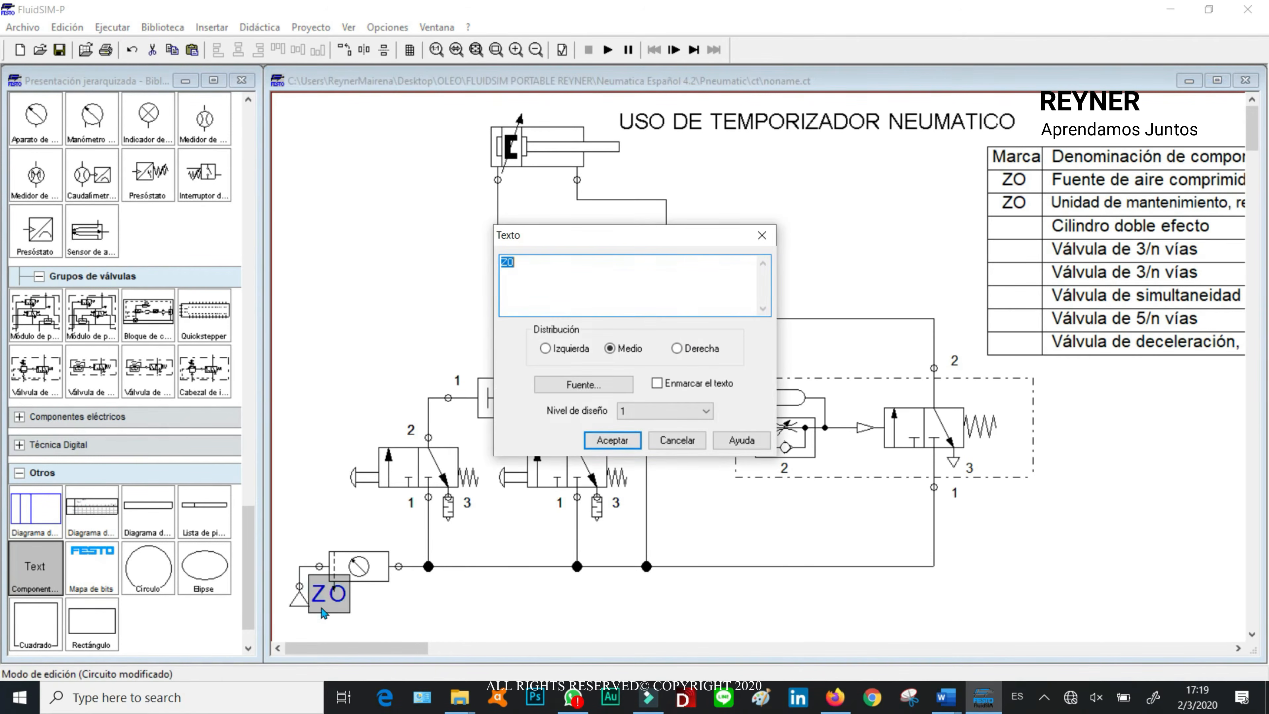
click(663, 447)
drag(325, 602, 324, 607)
click(450, 606)
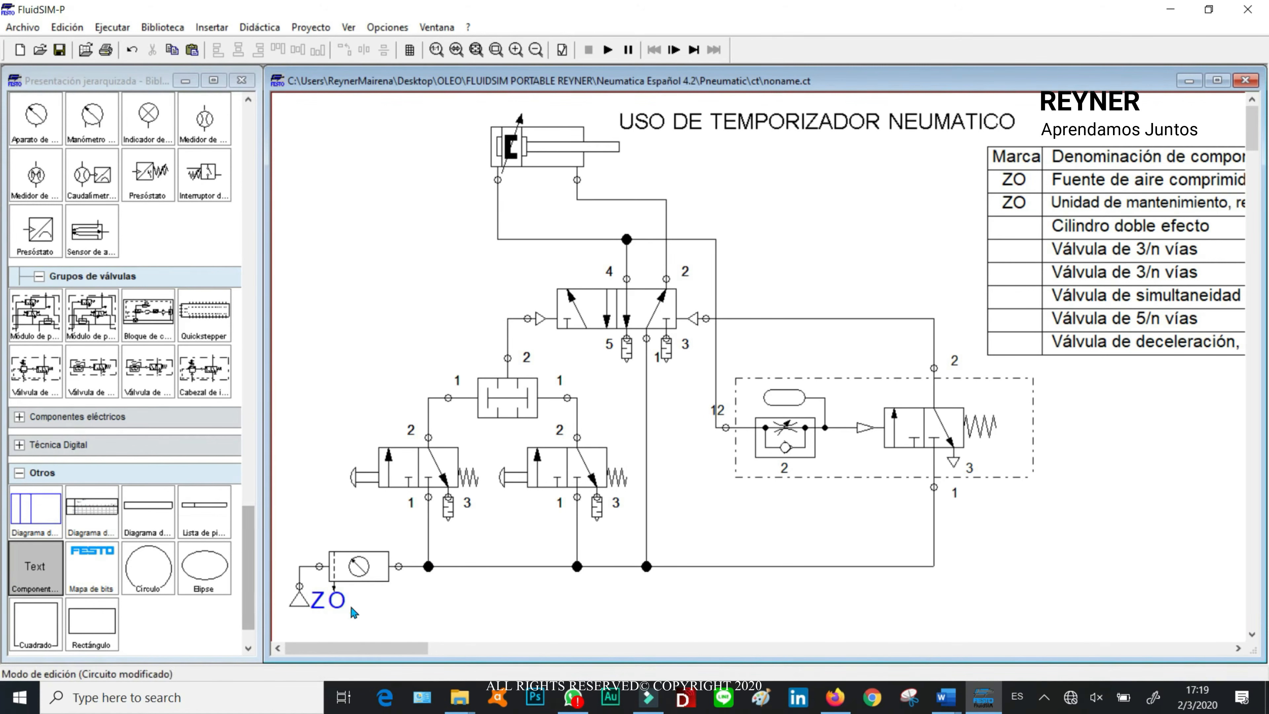
Step: Duplicate the ZO label and place one copy above each of the two manually operated 3/n-way valves
click(339, 603)
key(ctrl+v)
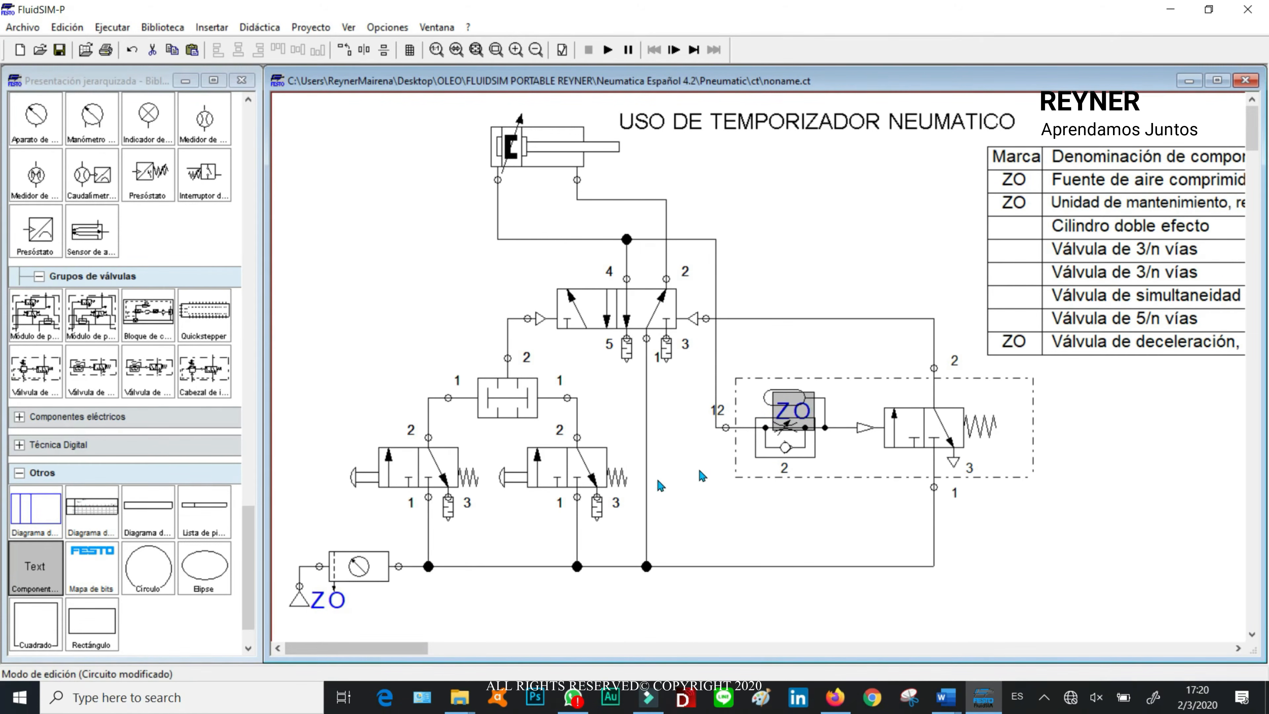
drag(786, 421, 348, 449)
key(ctrl+v)
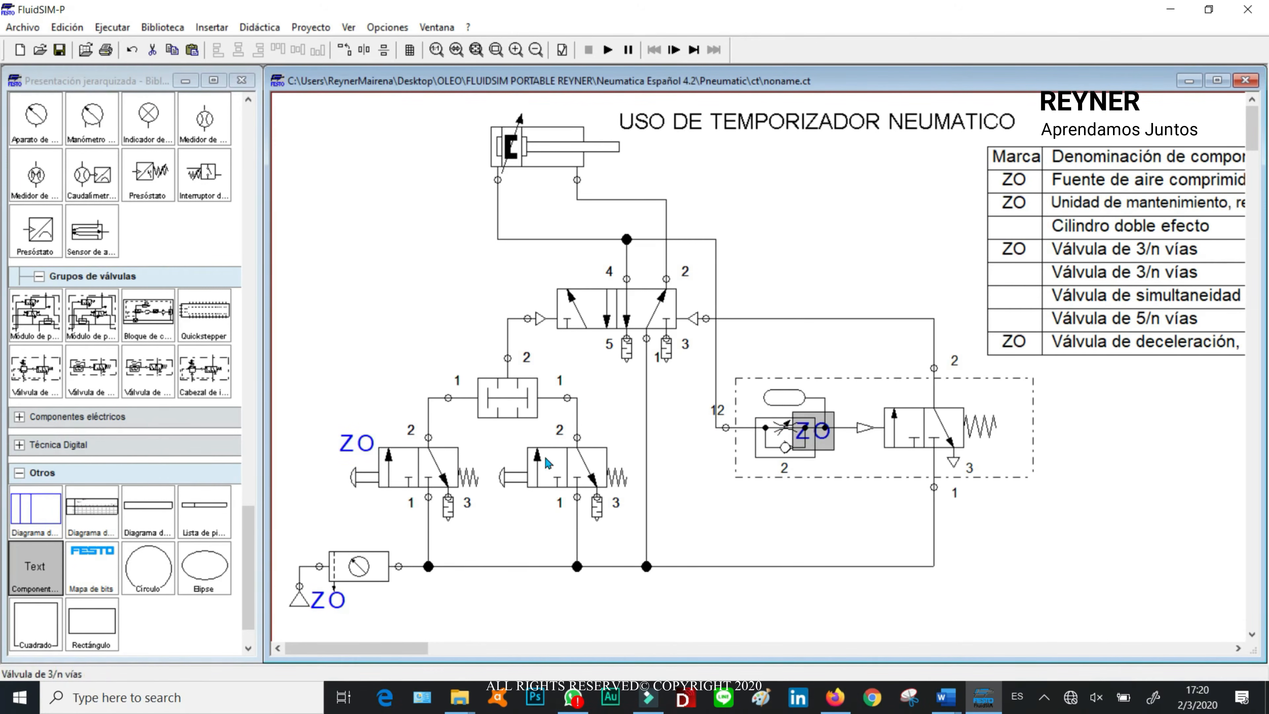
drag(823, 447, 518, 454)
Step: Add two more copies of the ZO label, one above the simultaneity valve and one above the deceleration valve
key(ctrl+v)
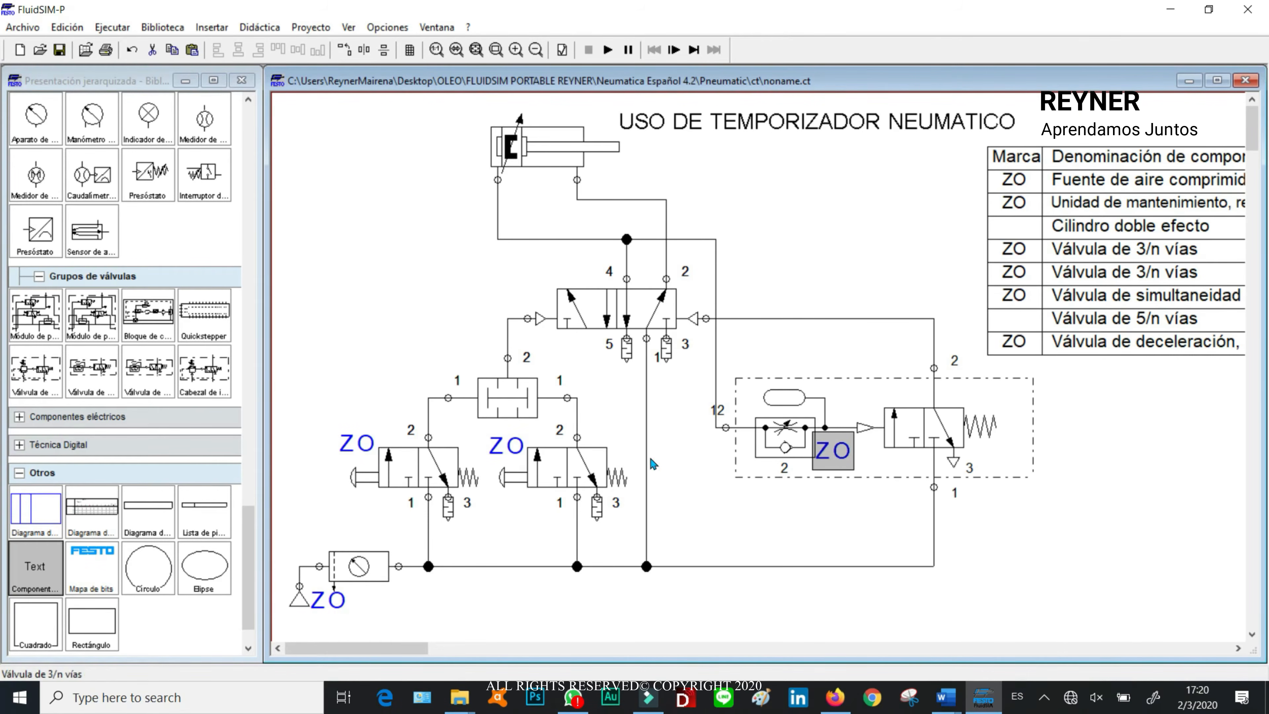
drag(832, 452, 462, 356)
key(ctrl+v)
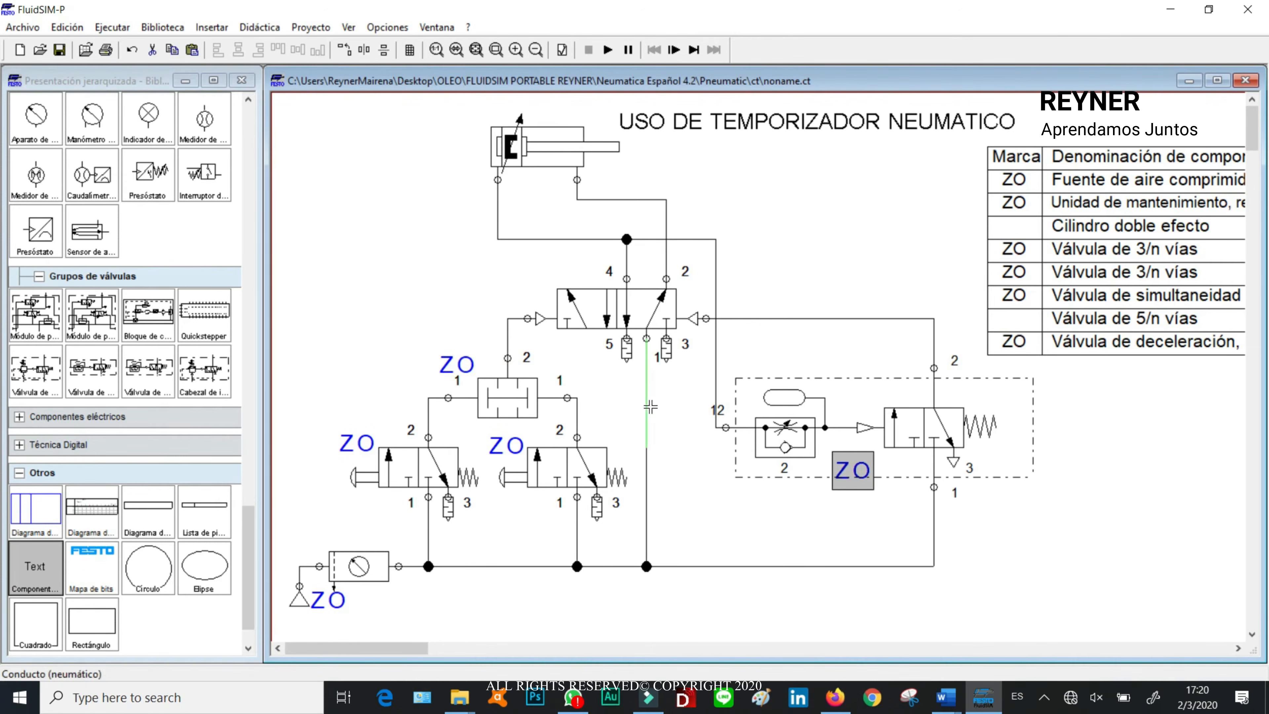
drag(843, 474, 771, 365)
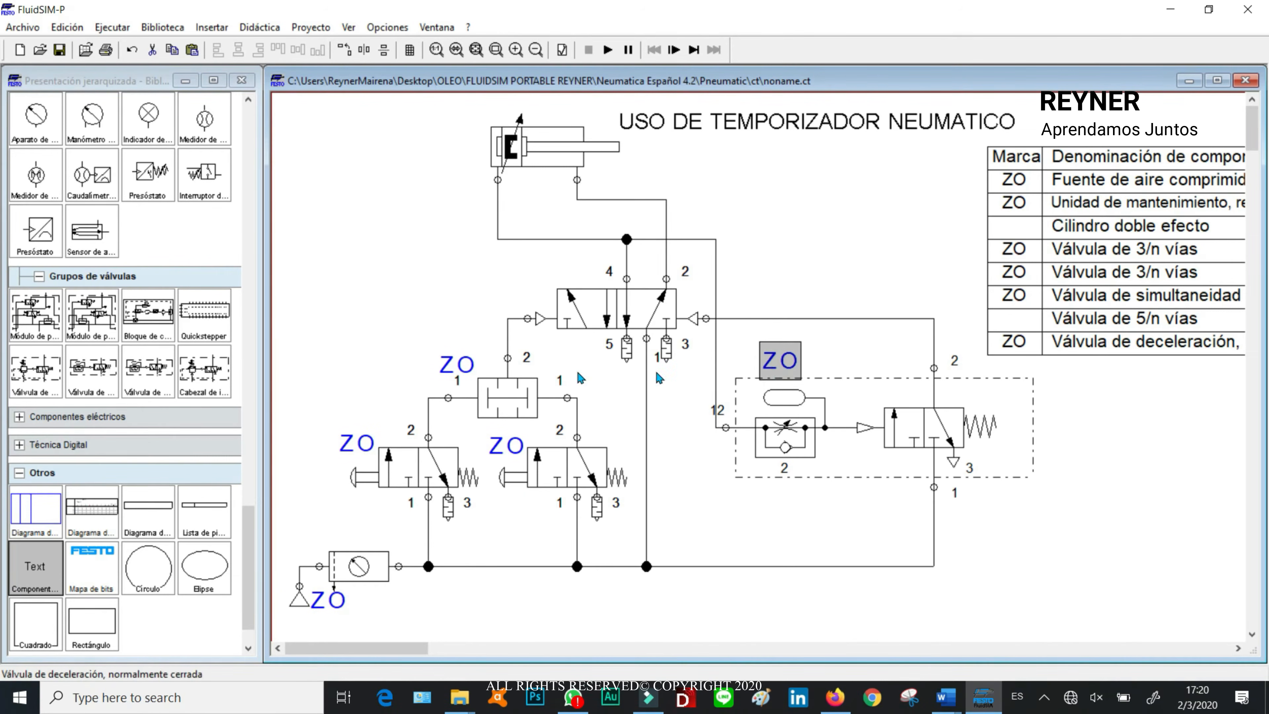
Step: Add further copies of the ZO label to the left of the 5/n-way valve and of the double-acting cylinder
key(ctrl+v)
drag(871, 495, 533, 303)
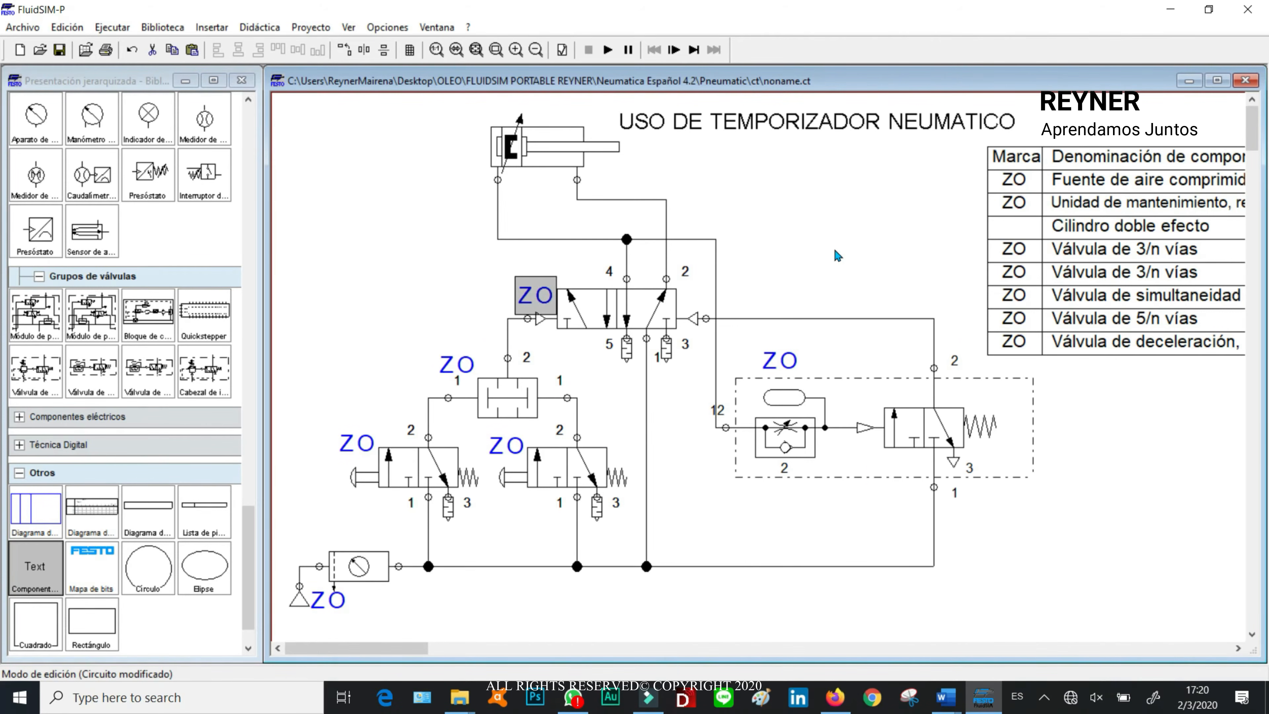
key(ctrl+v)
drag(887, 515, 461, 154)
click(813, 221)
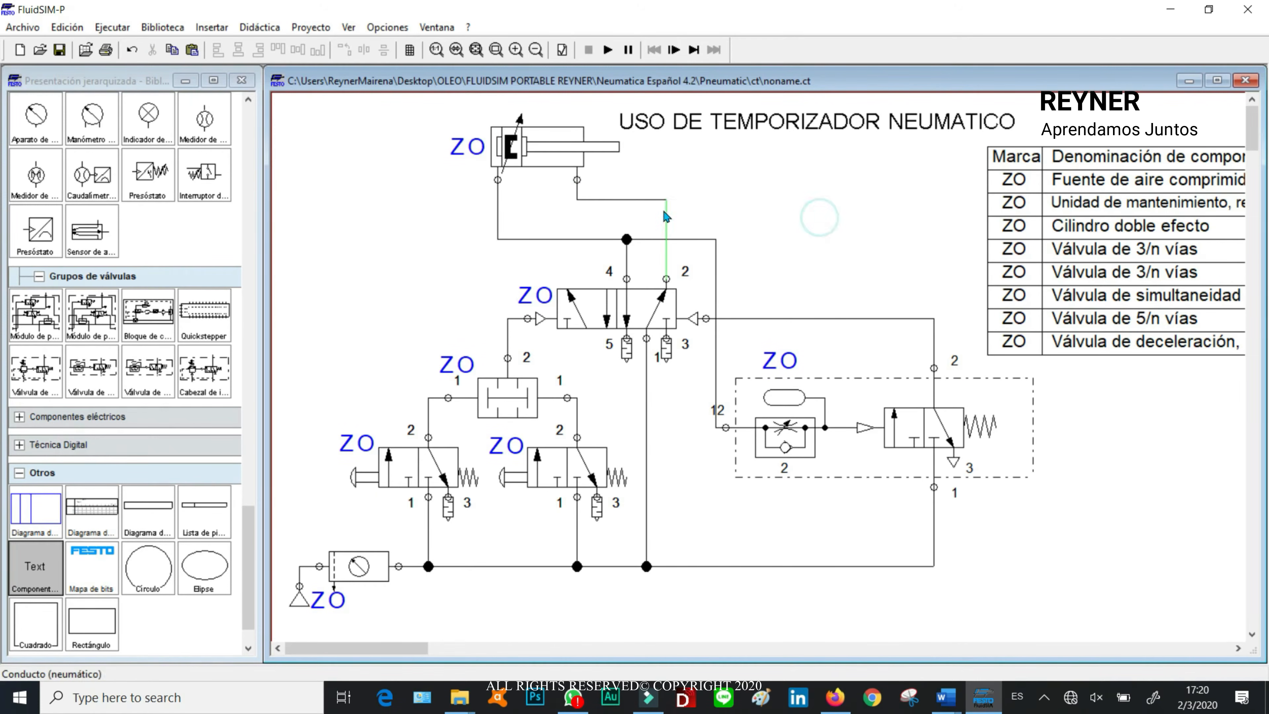
click(475, 146)
click(820, 196)
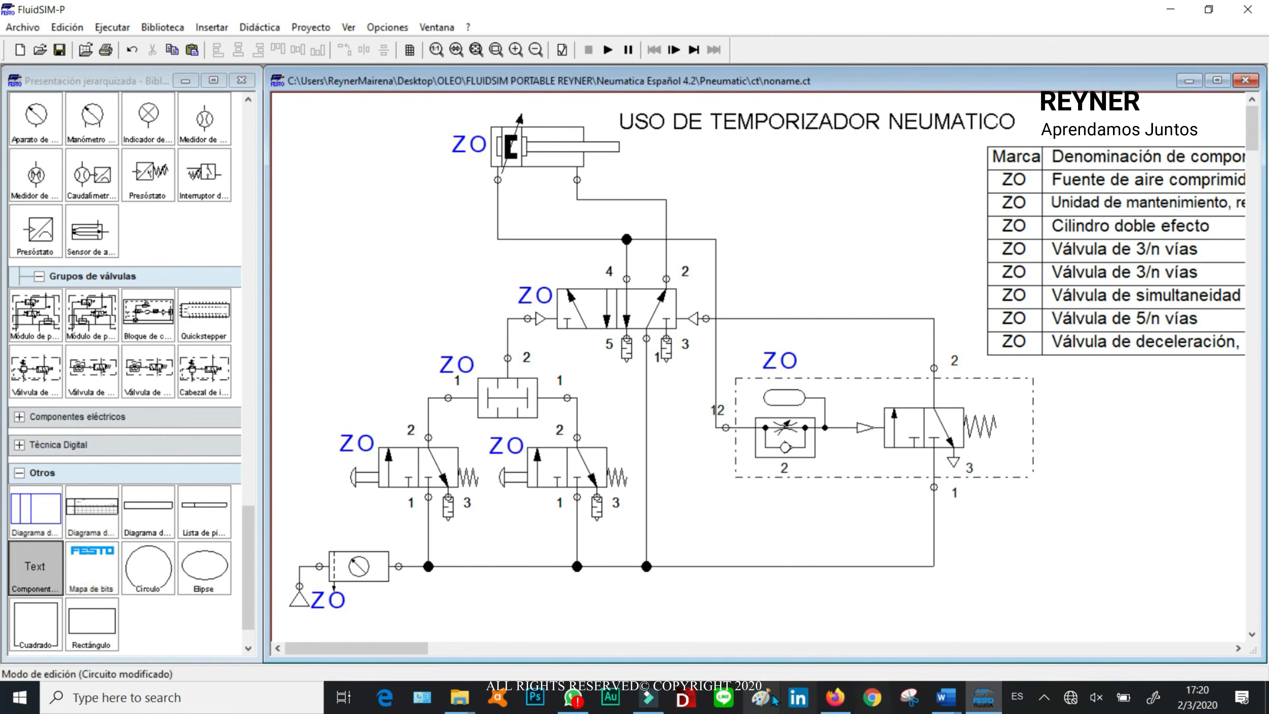
Step: Switch to the Word guide, check the requirements of exercise 12, and return to the circuit in FluidSIM
click(946, 698)
click(992, 656)
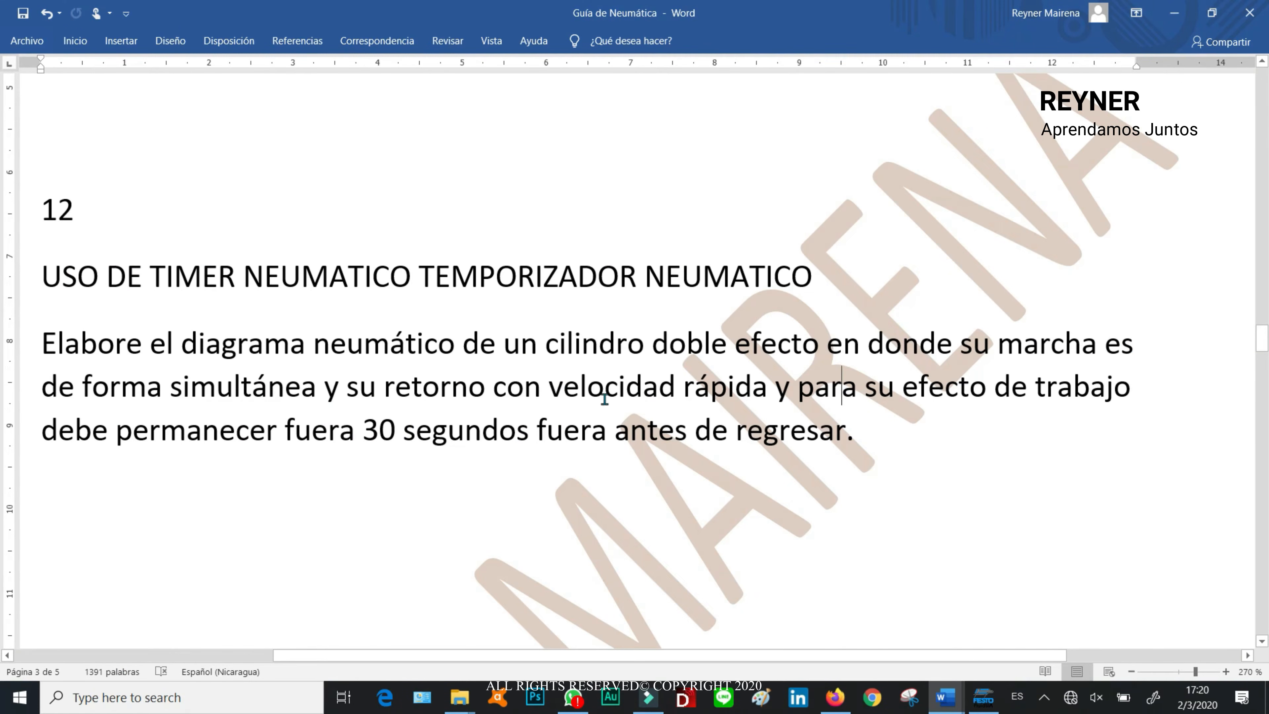
click(1175, 13)
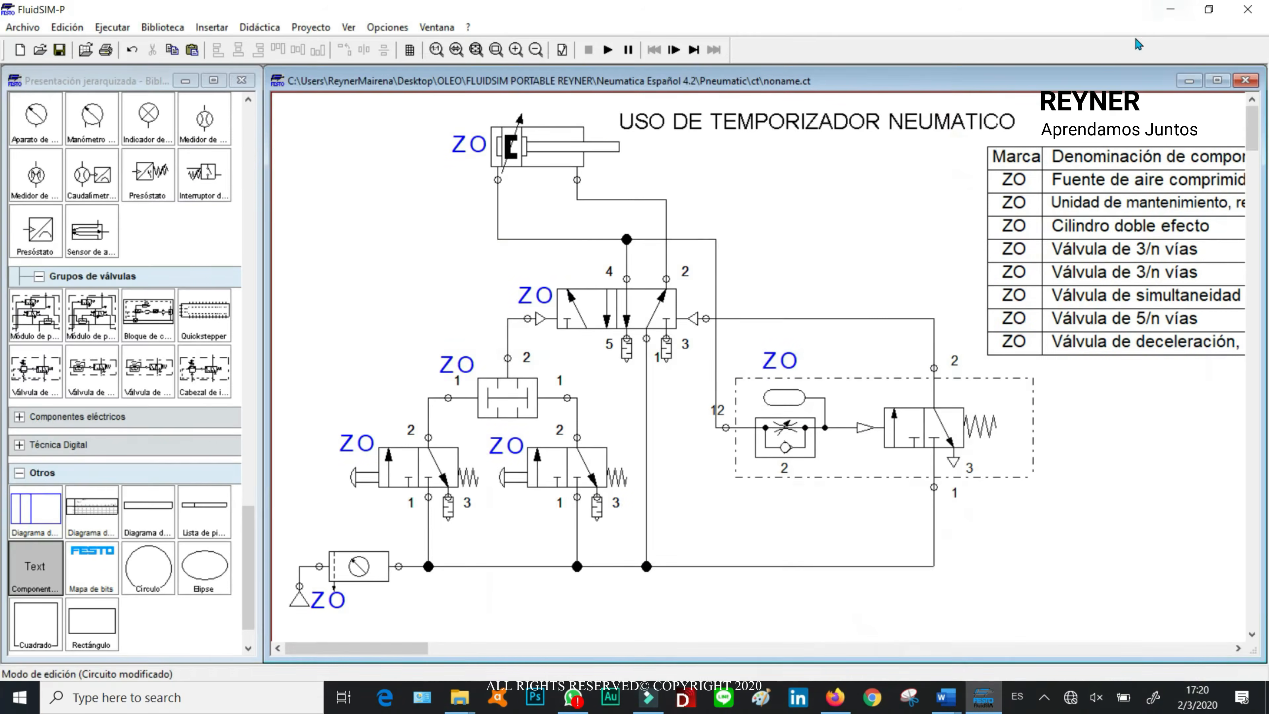
Step: Delete the line between the cylinder's left port and the T-distributor, and place another ZO label copy left of the cleared area
click(546, 239)
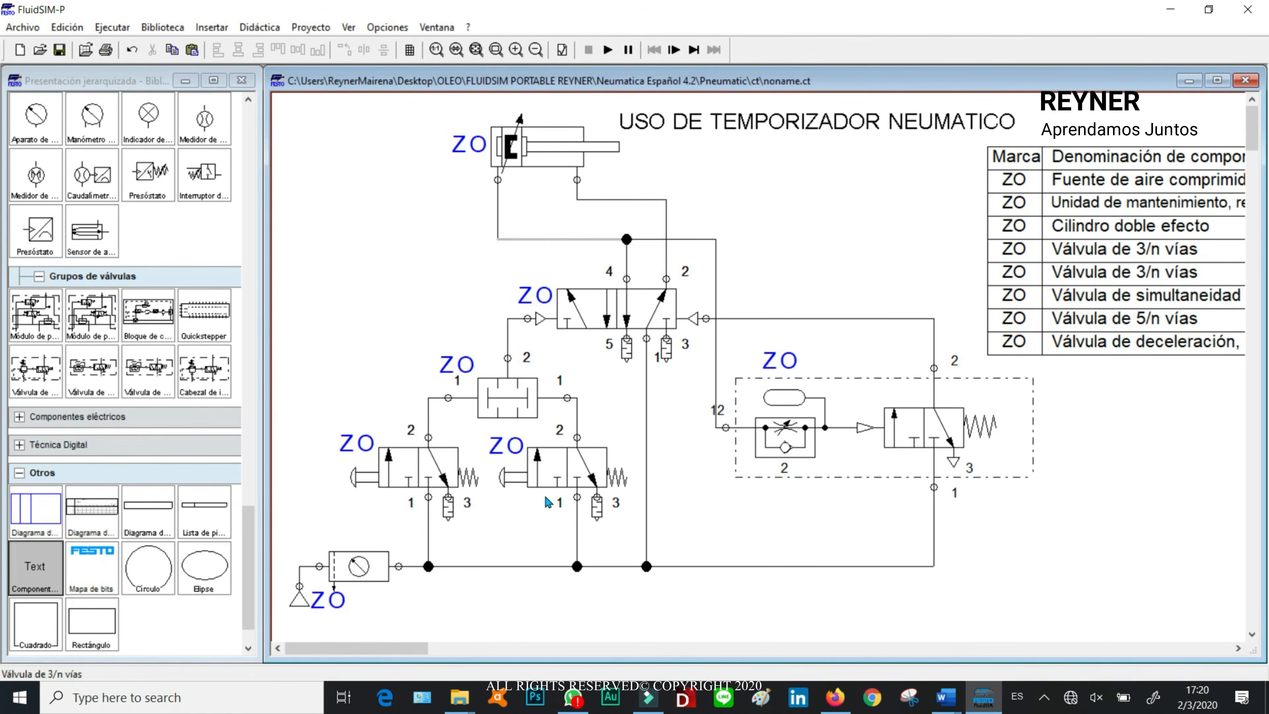
key(ctrl+v)
drag(910, 531, 389, 242)
click(835, 203)
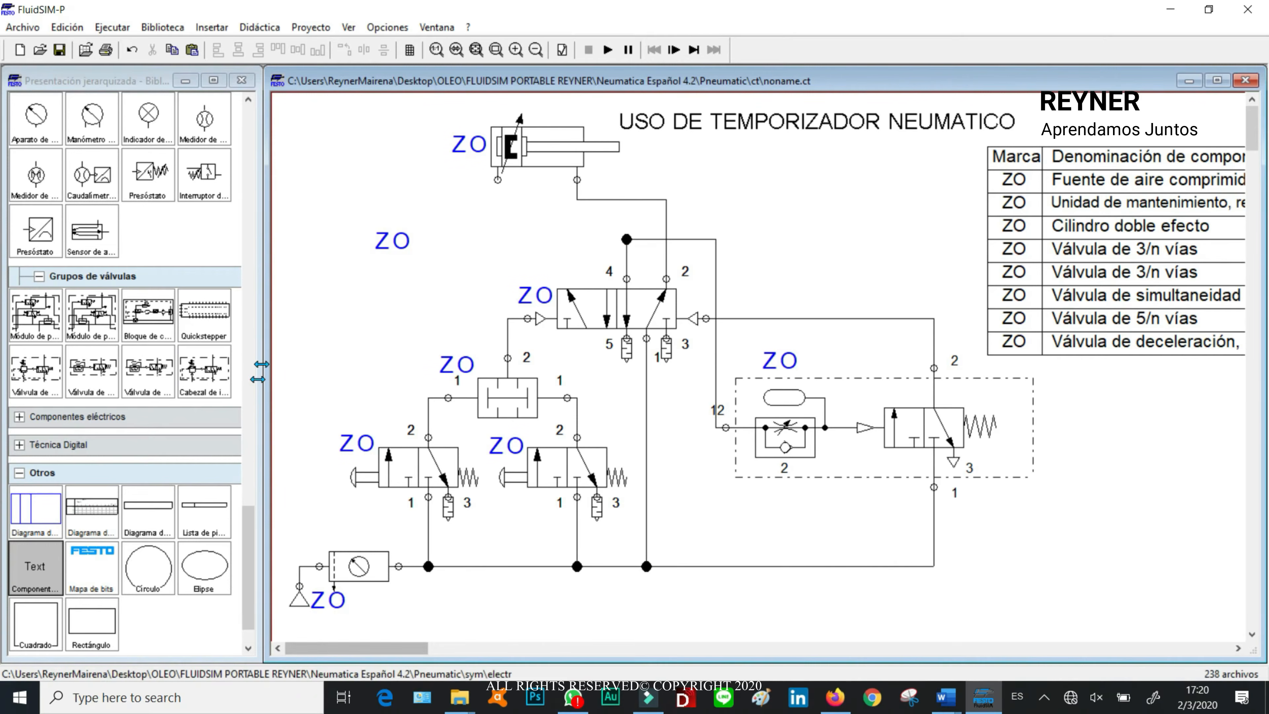
Step: Insert a quick exhaust valve (Válvula purgadora rápida) directly below the cylinder's left port
drag(247, 575, 240, 392)
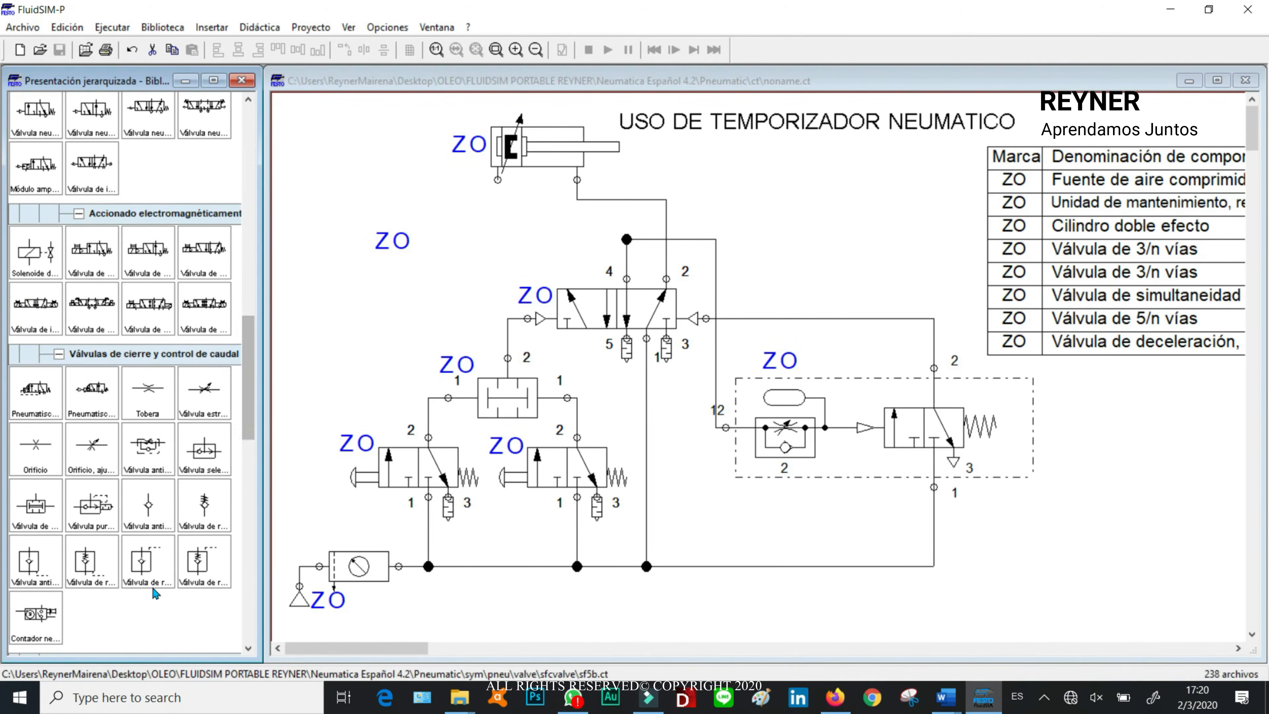
drag(91, 512, 522, 232)
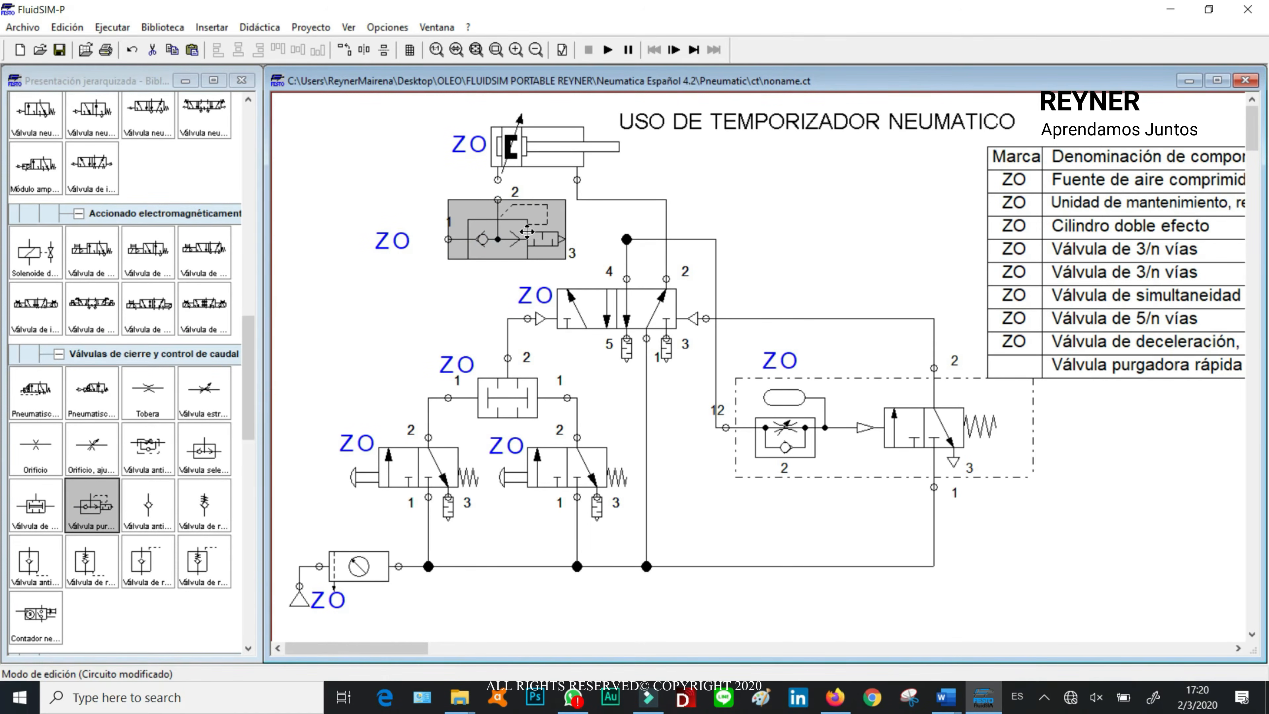
click(433, 170)
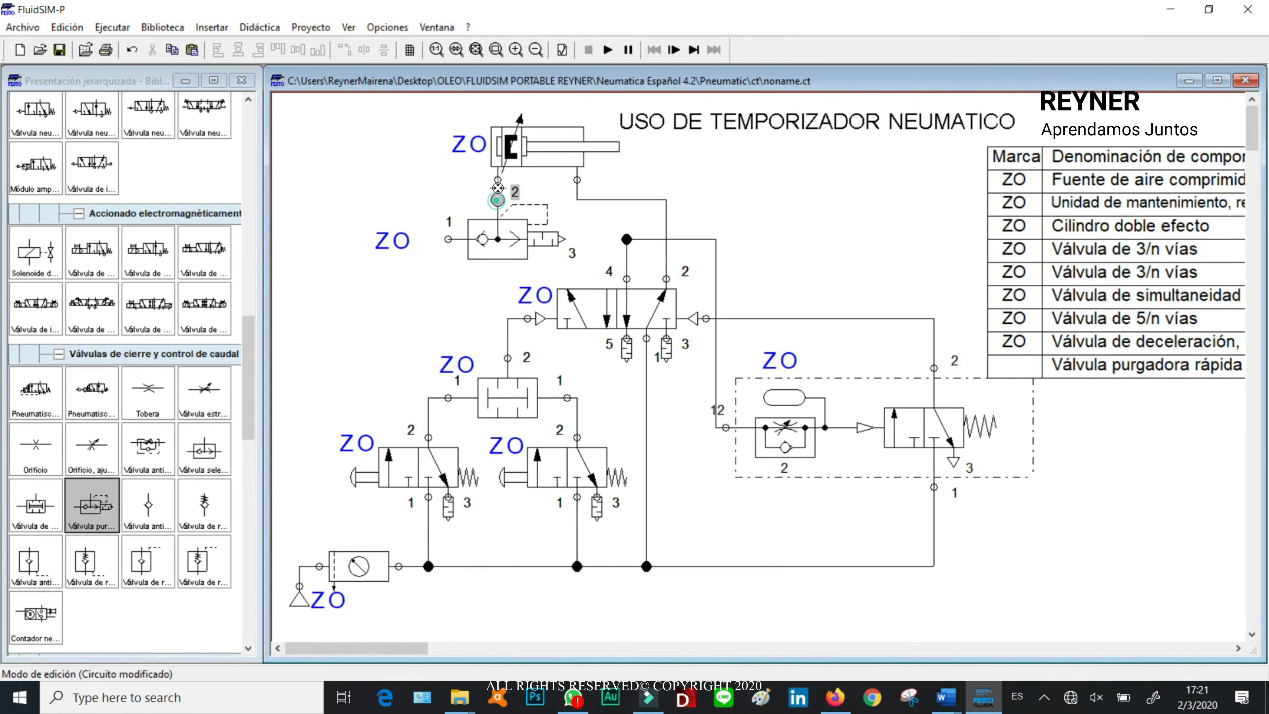
Step: Connect the quick exhaust valve's port 2 to the cylinder's left port and its port 1 to the T-distributor above the 5/n-way valve
drag(447, 241, 485, 272)
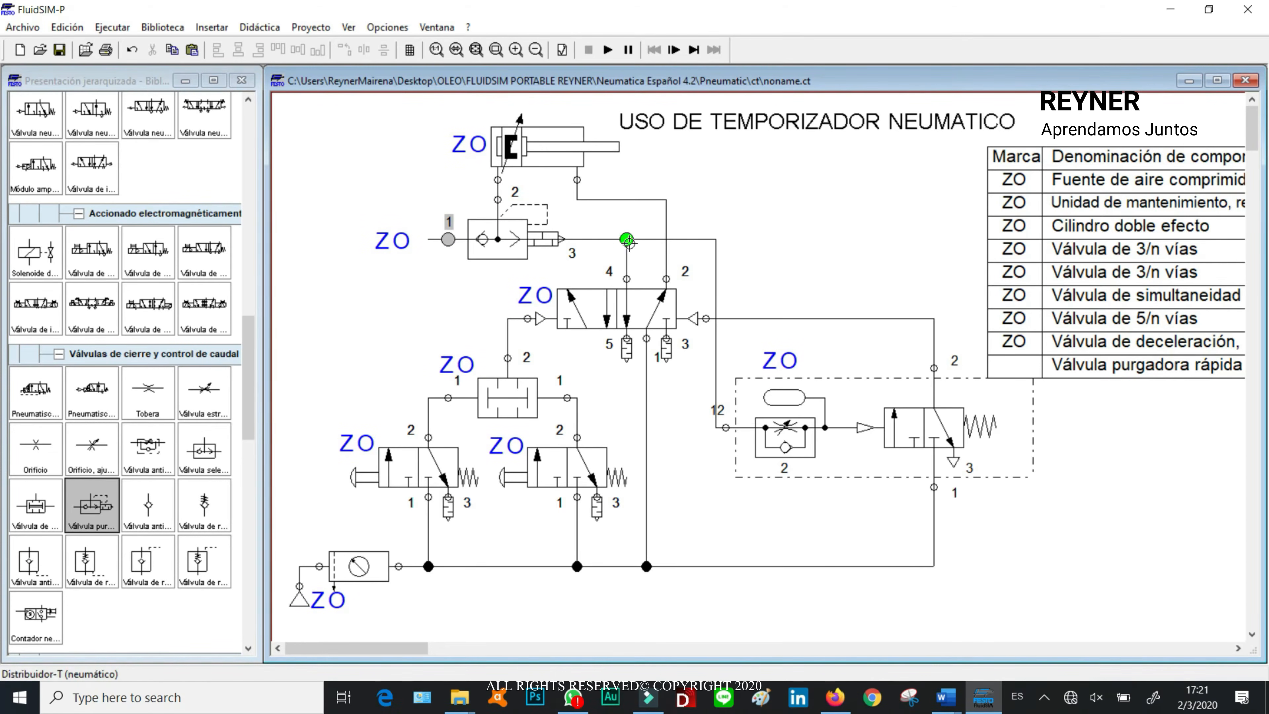
drag(629, 241, 627, 240)
click(460, 252)
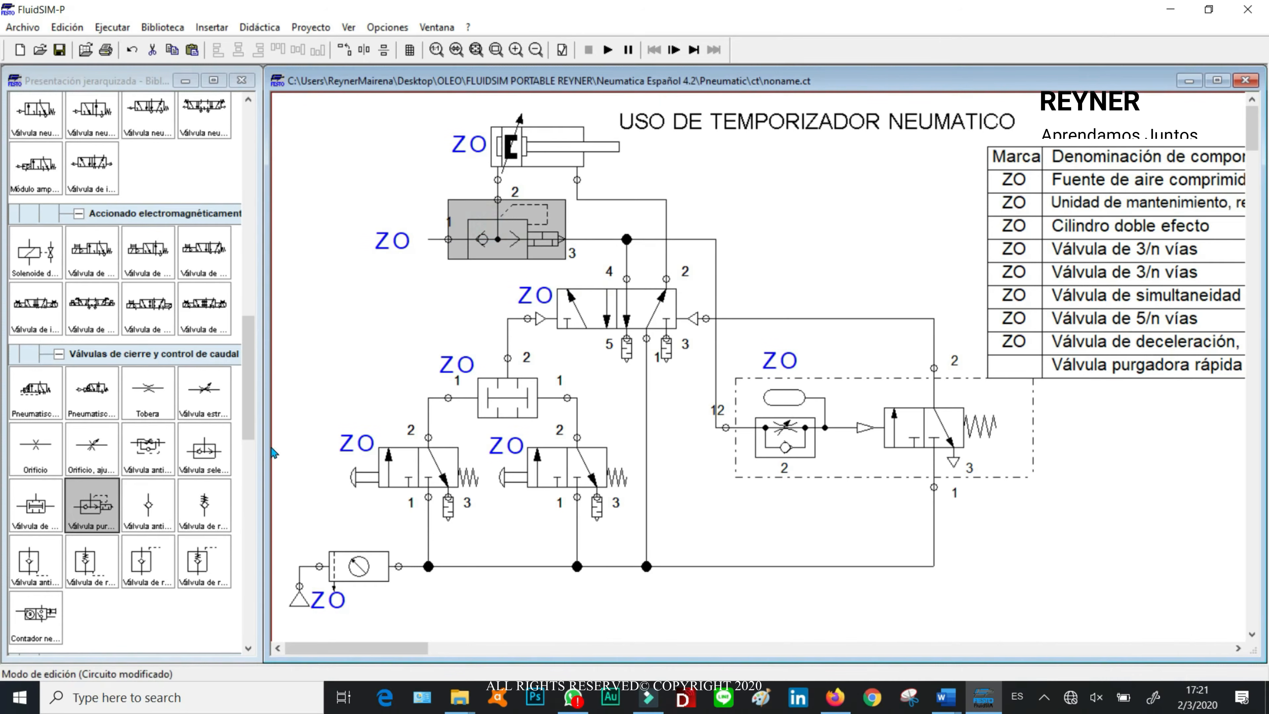
Step: Move the 5/n-way valve and all components and labels below it downward to make room under the quick exhaust valve
drag(285, 288, 1013, 582)
drag(736, 254, 736, 371)
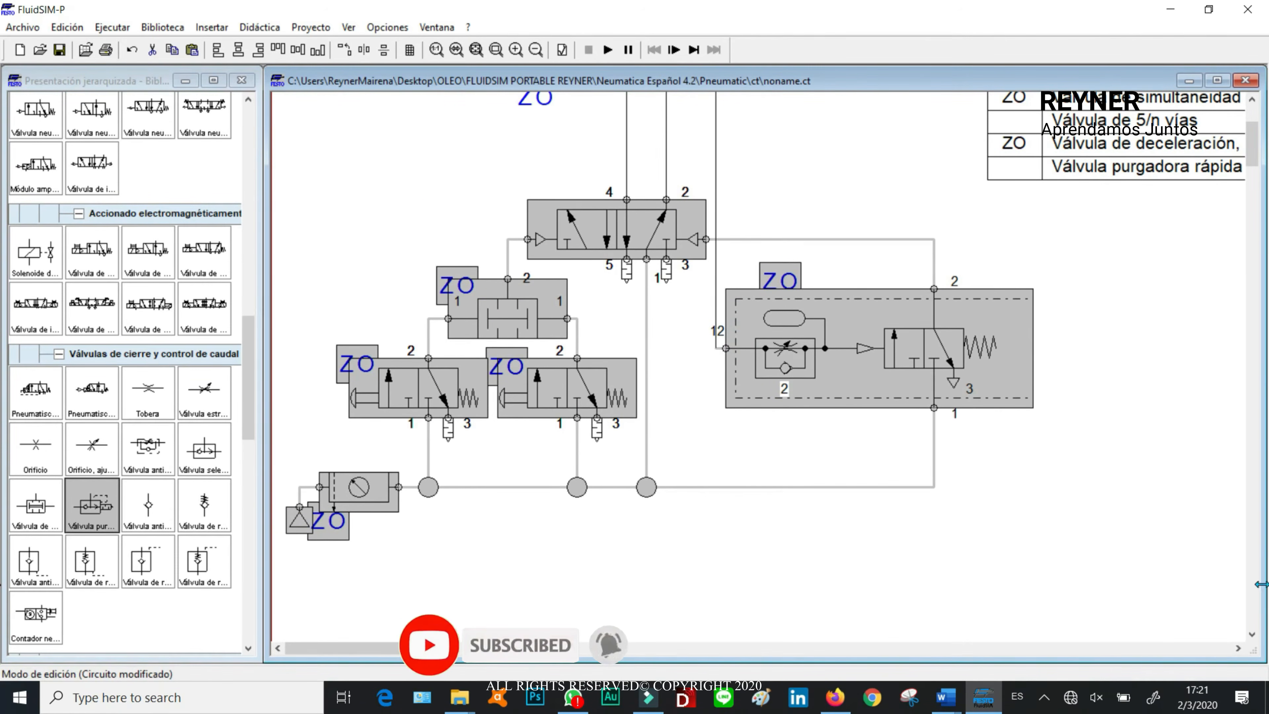
click(1120, 406)
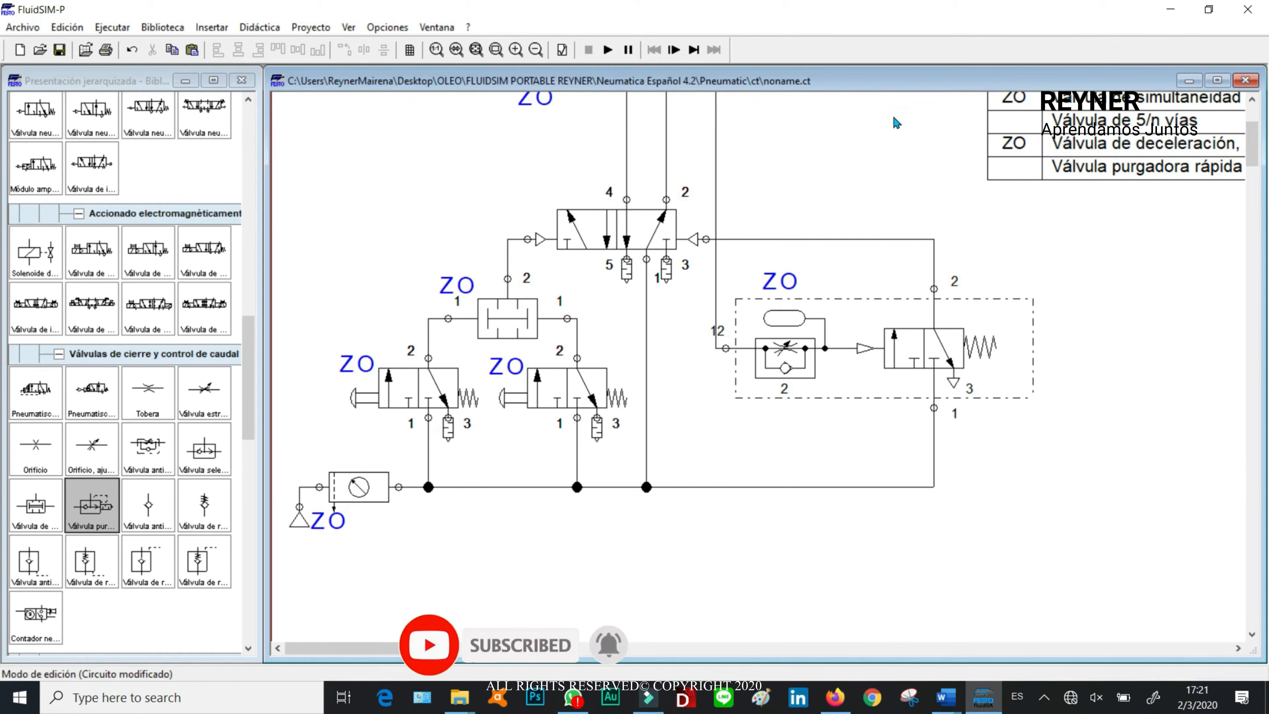
Step: Lower the T-distributor toward port 4 of the 5/n-way valve and shift the quick exhaust valve and the ZO label beneath it
click(535, 50)
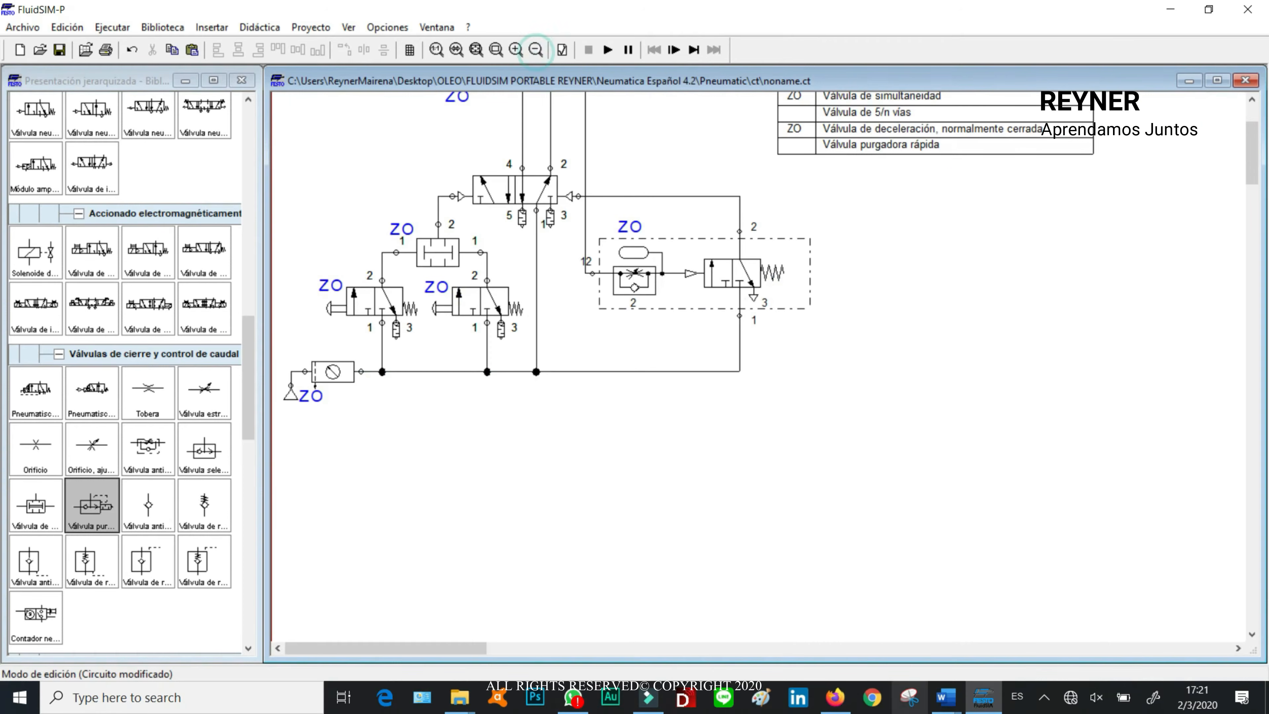
drag(1253, 158, 1253, 141)
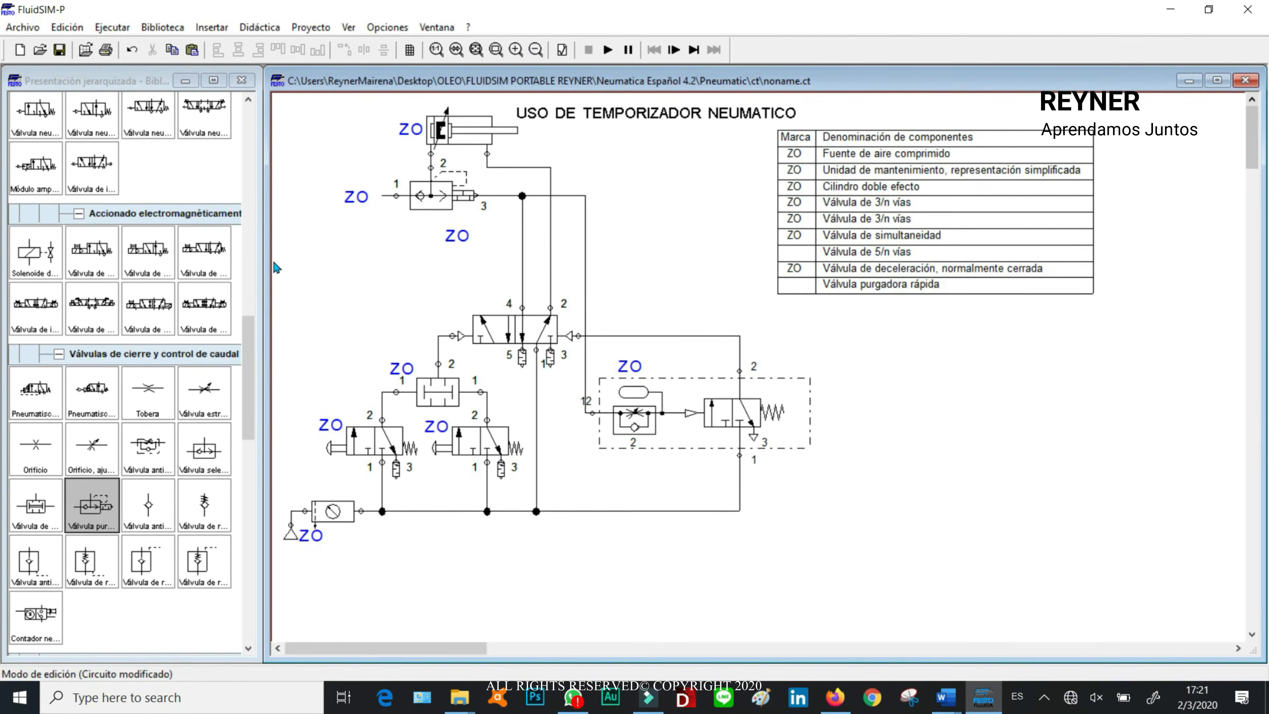
drag(523, 196, 522, 274)
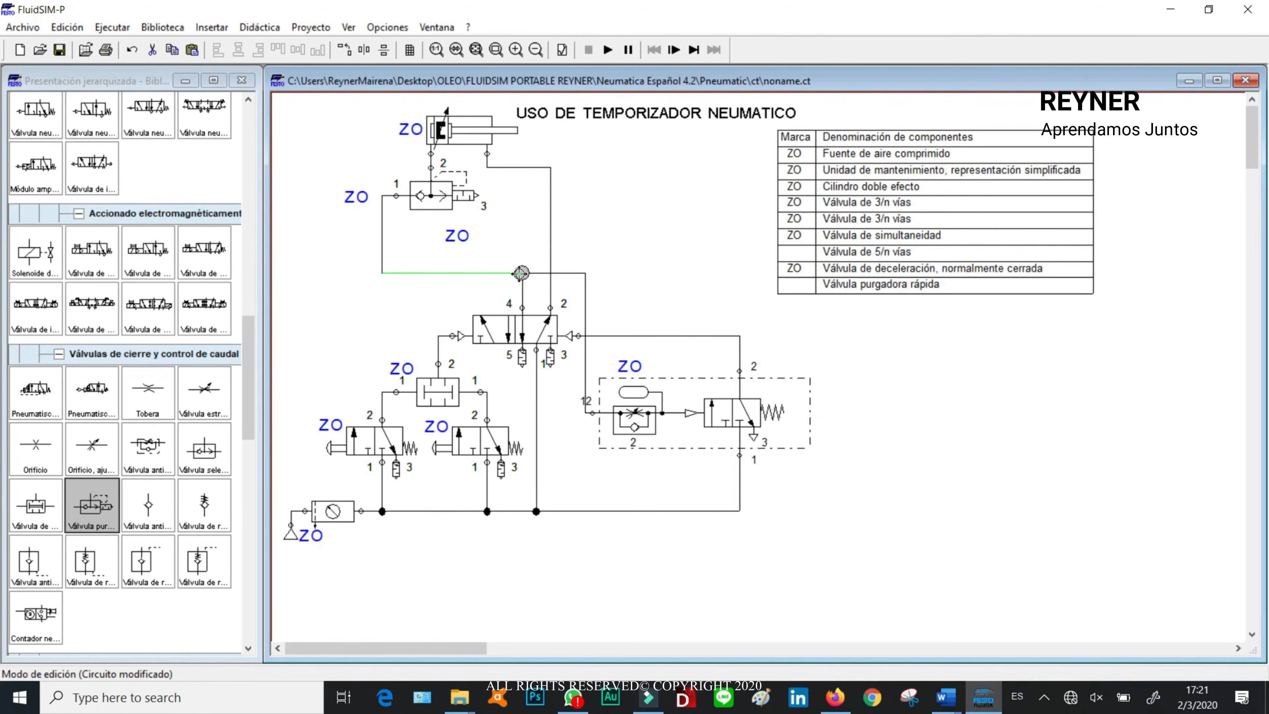
drag(467, 199, 435, 258)
Step: Change the labels of the two manual 3/n-way valves to S0 for the left one and S1 for the right one
double_click(331, 425)
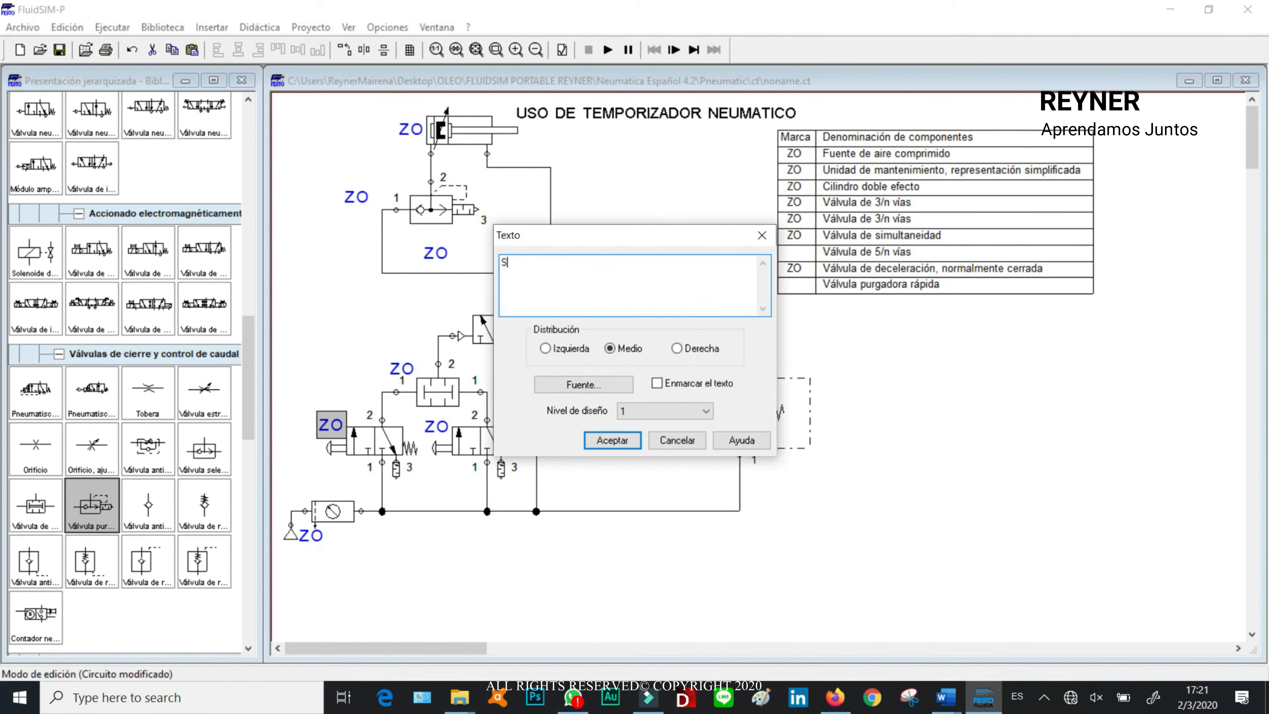
click(612, 440)
click(443, 436)
double_click(442, 436)
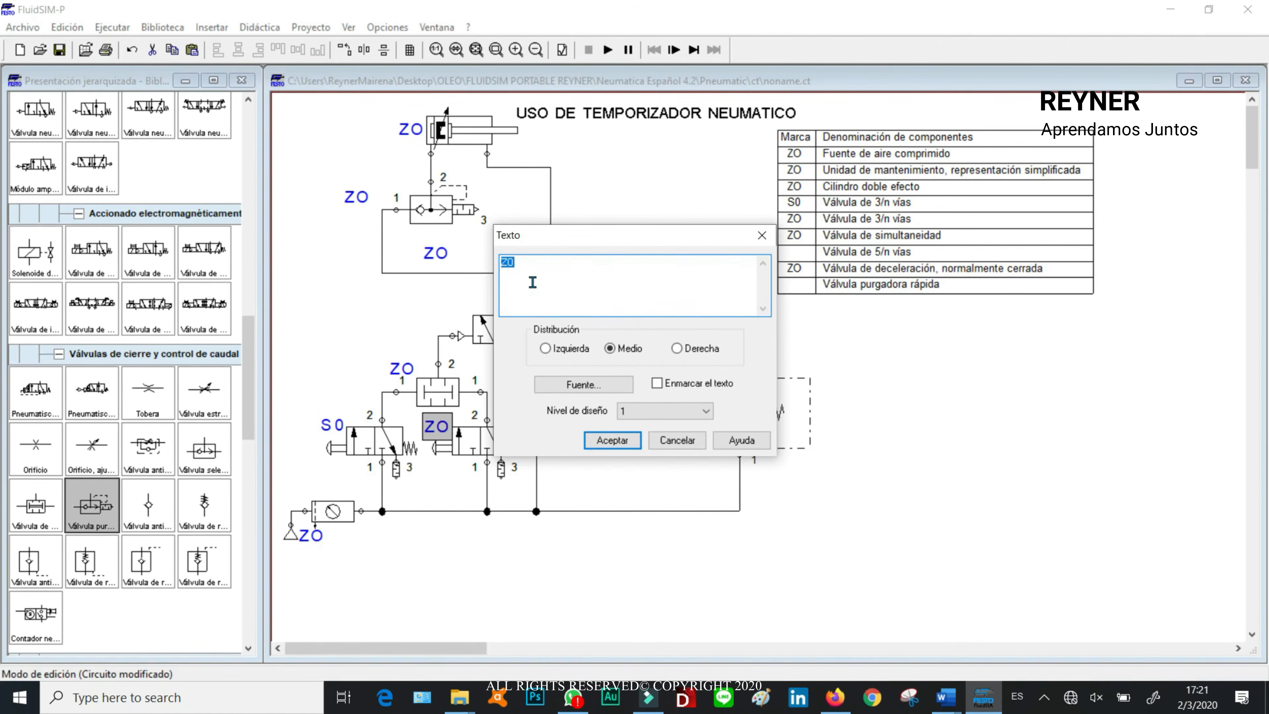
text(S1)
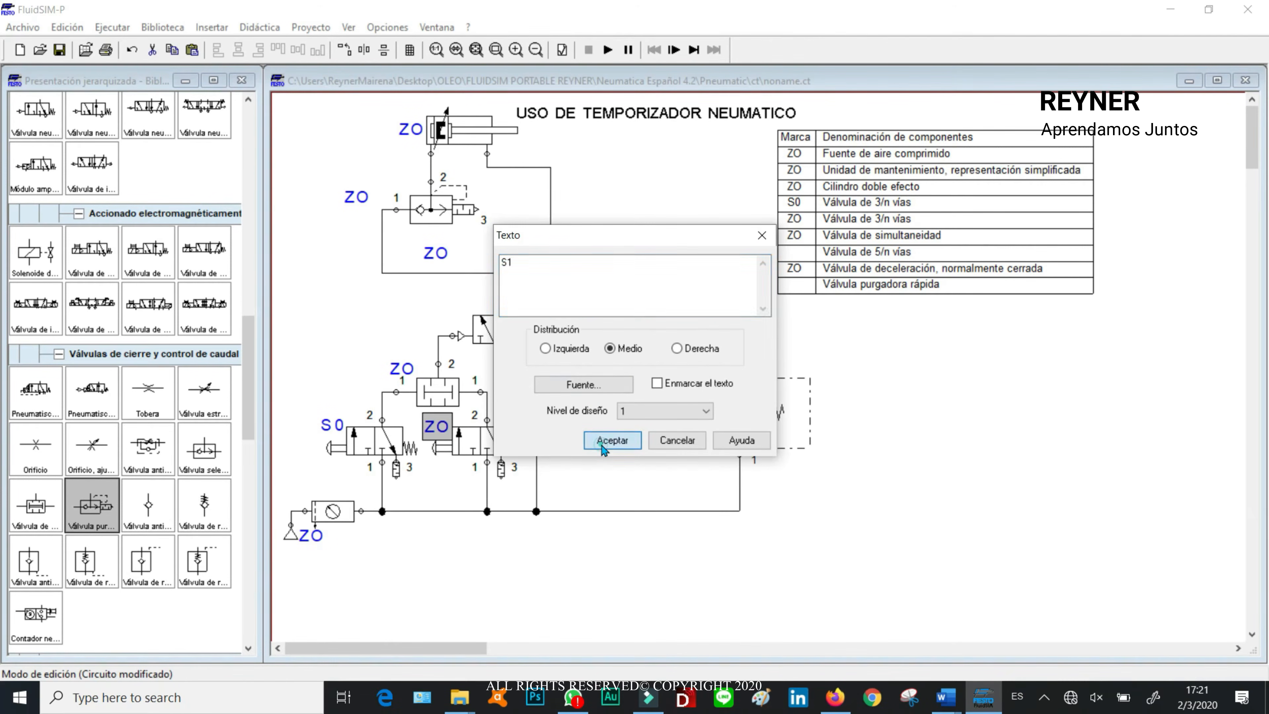
click(612, 440)
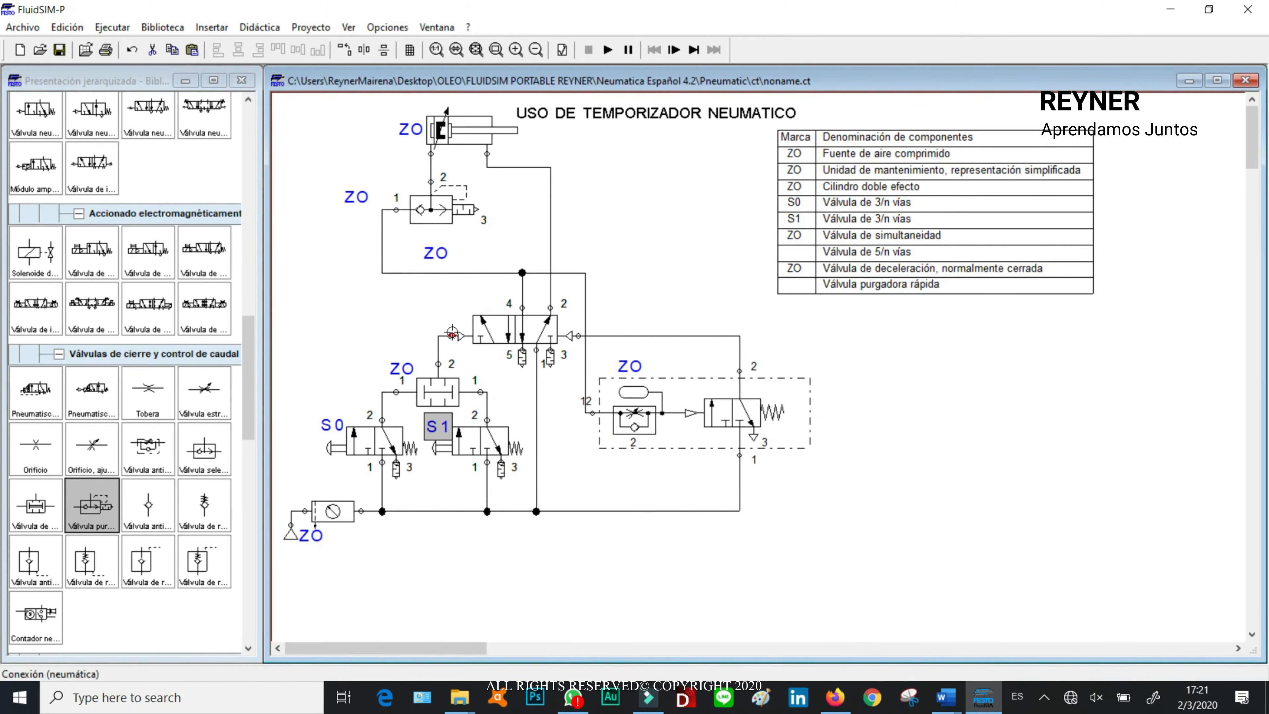
Step: Move the loose ZO label beside the 5/n-way valve and change its text to 1V1
drag(436, 253, 456, 312)
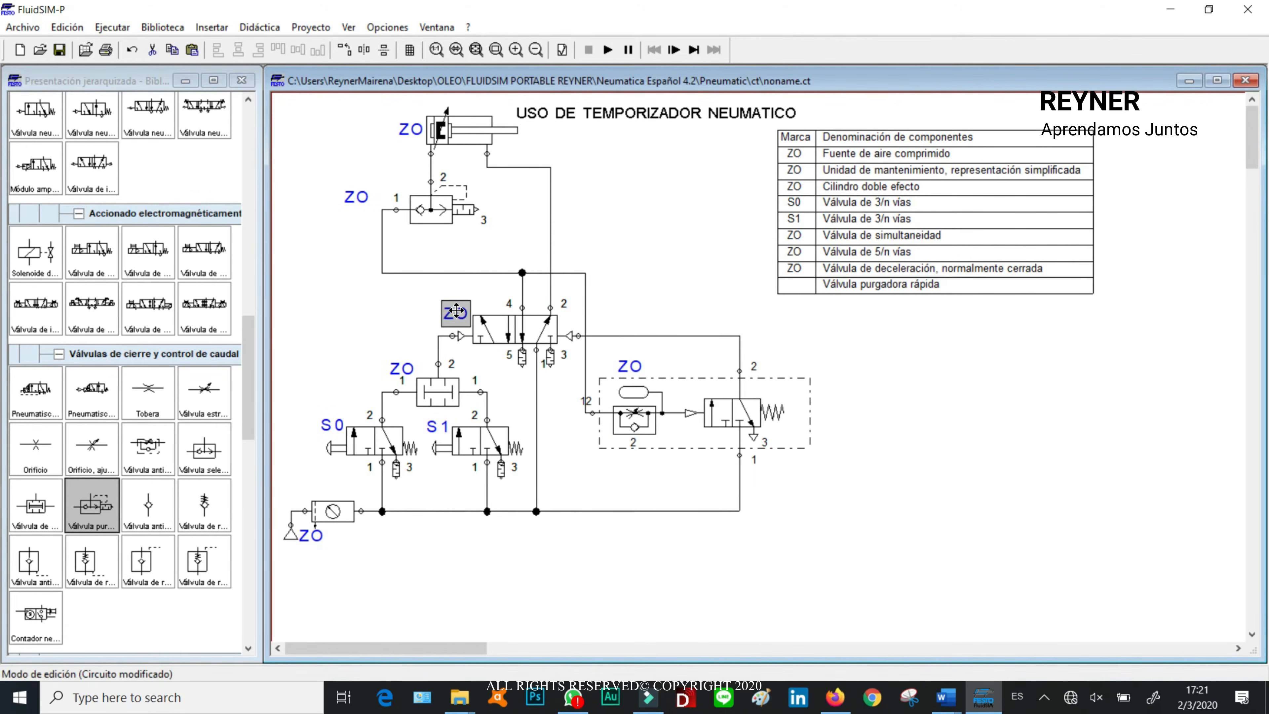
double_click(456, 312)
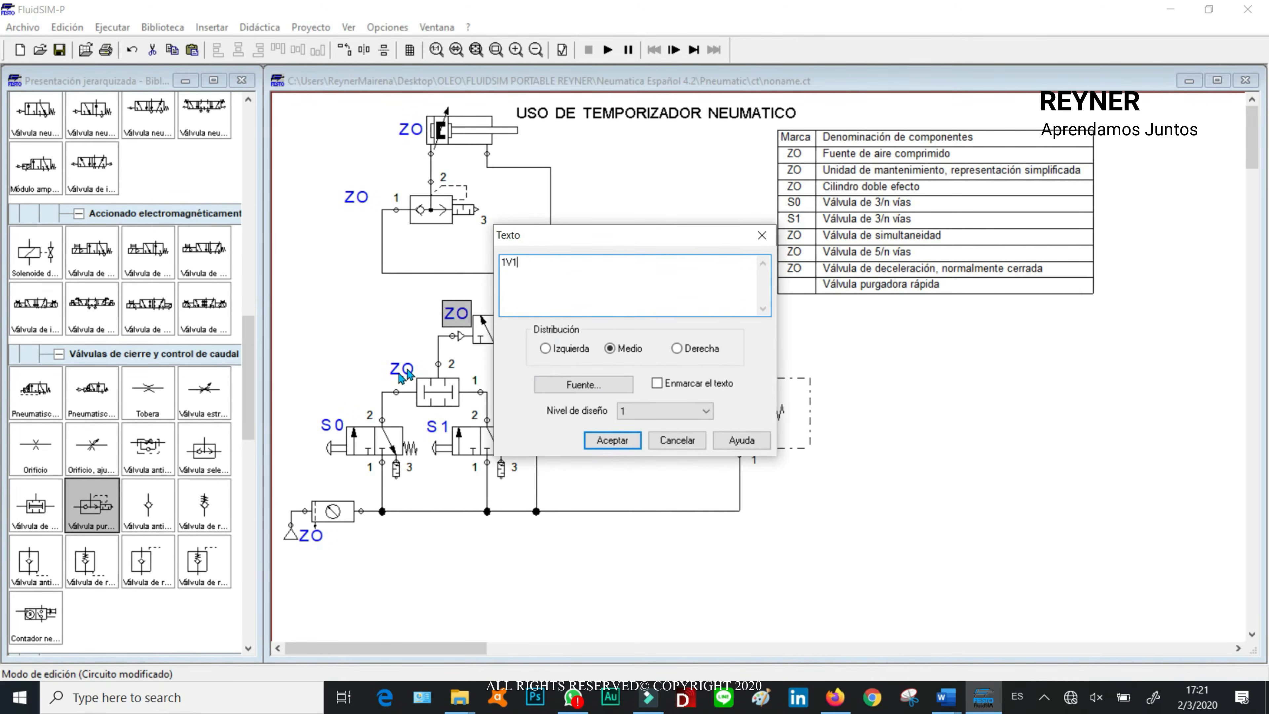
click(612, 440)
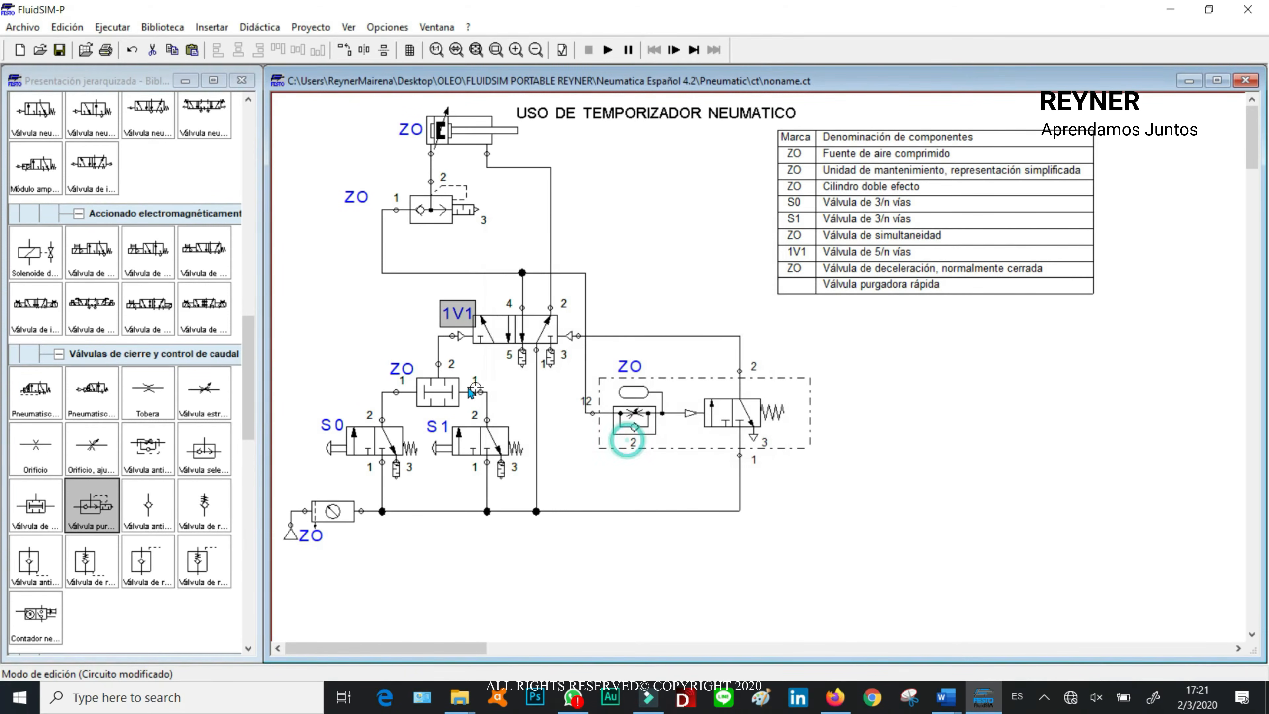
Step: Change the simultaneity valve's label to 1V0 and the deceleration valve's label to 1V2
double_click(402, 369)
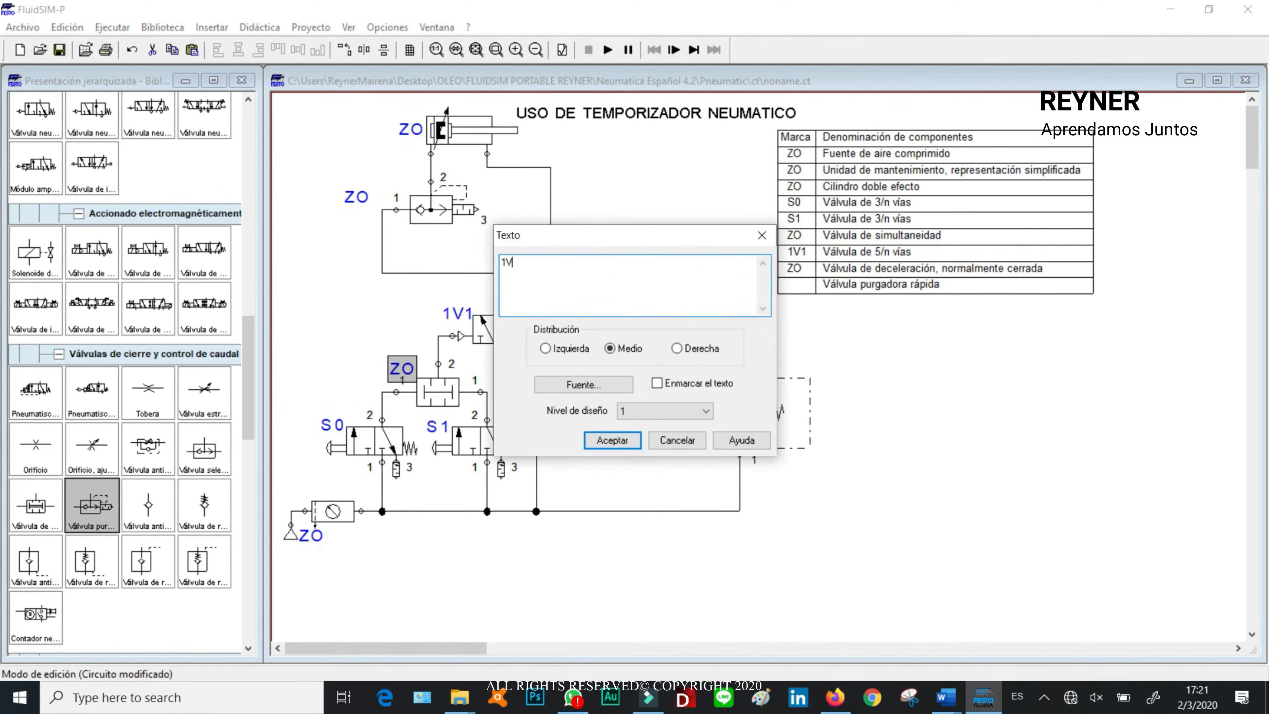
click(600, 442)
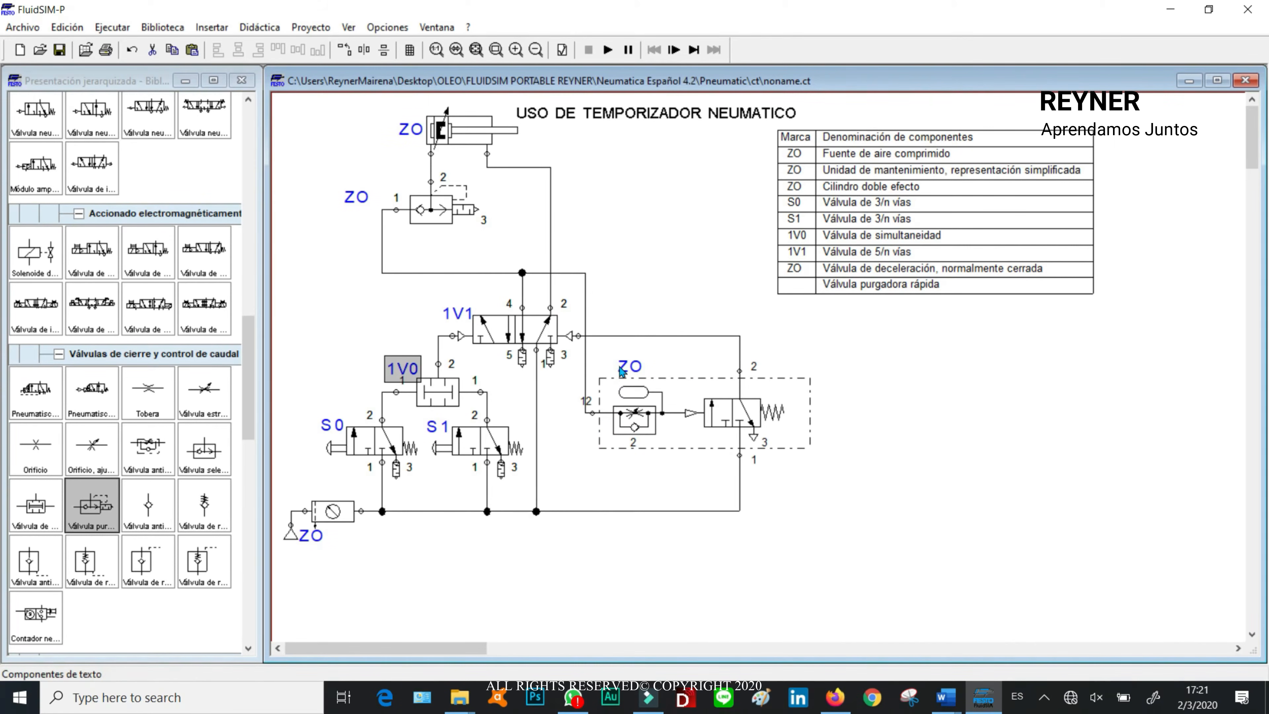
double_click(637, 375)
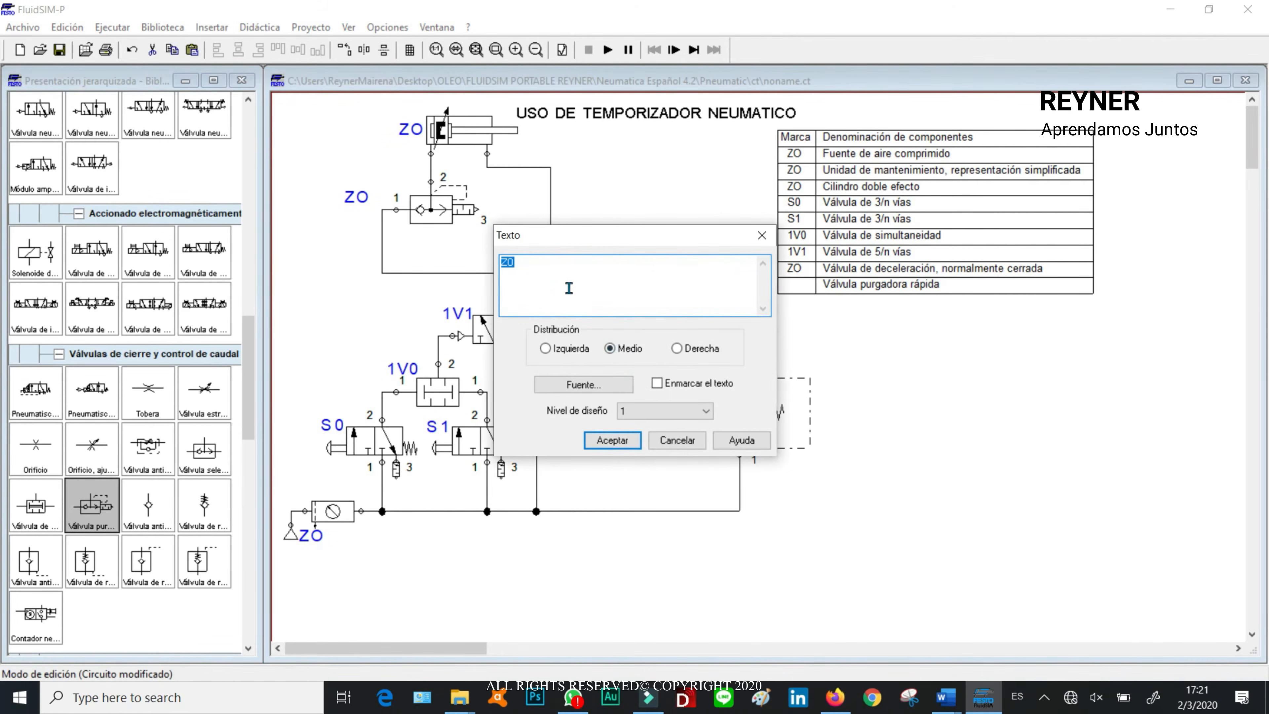
text(1V2)
click(612, 440)
Step: Change the quick exhaust valve's label to 1V3 and place it just below the valve
click(372, 199)
drag(374, 199, 399, 200)
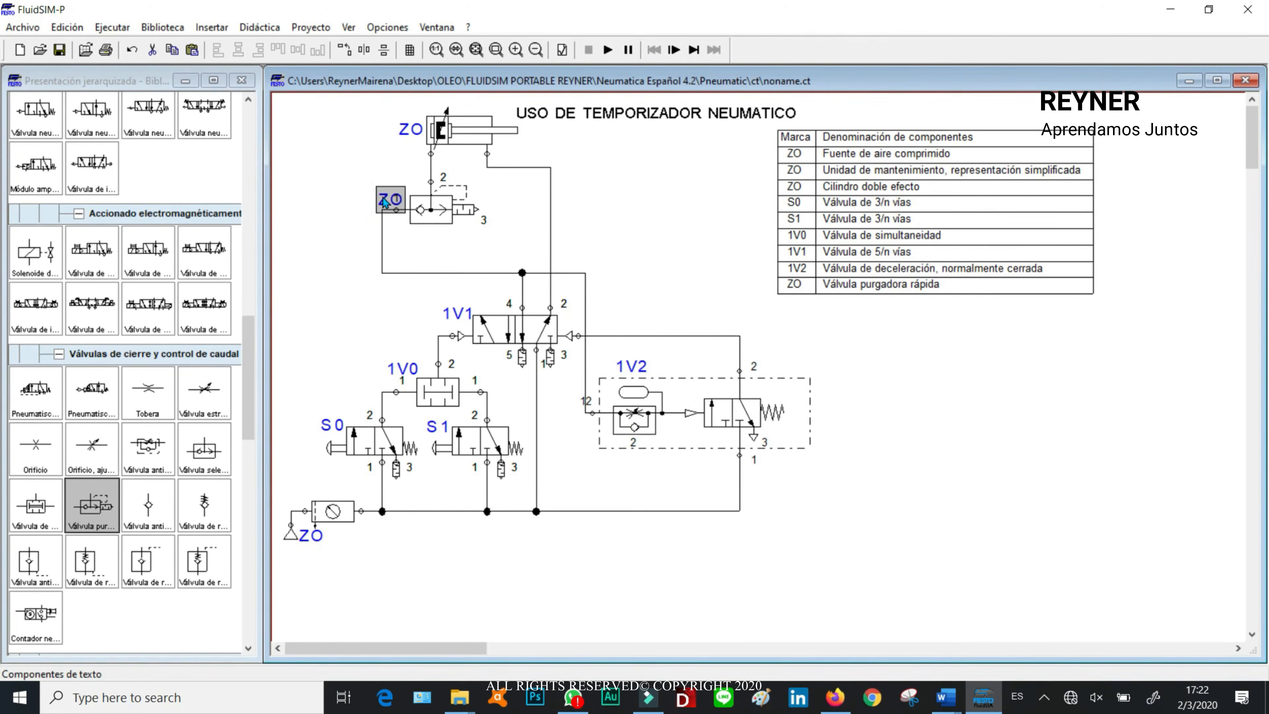
double_click(395, 200)
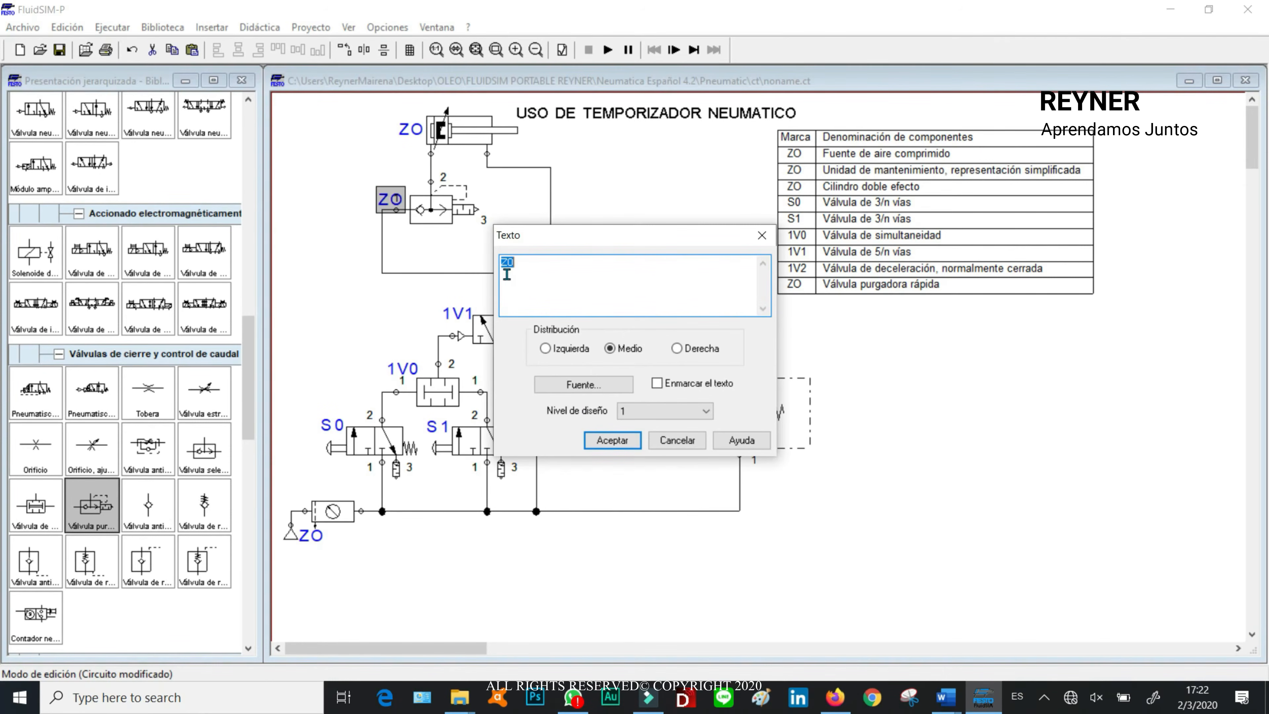
click(629, 446)
drag(377, 196, 415, 235)
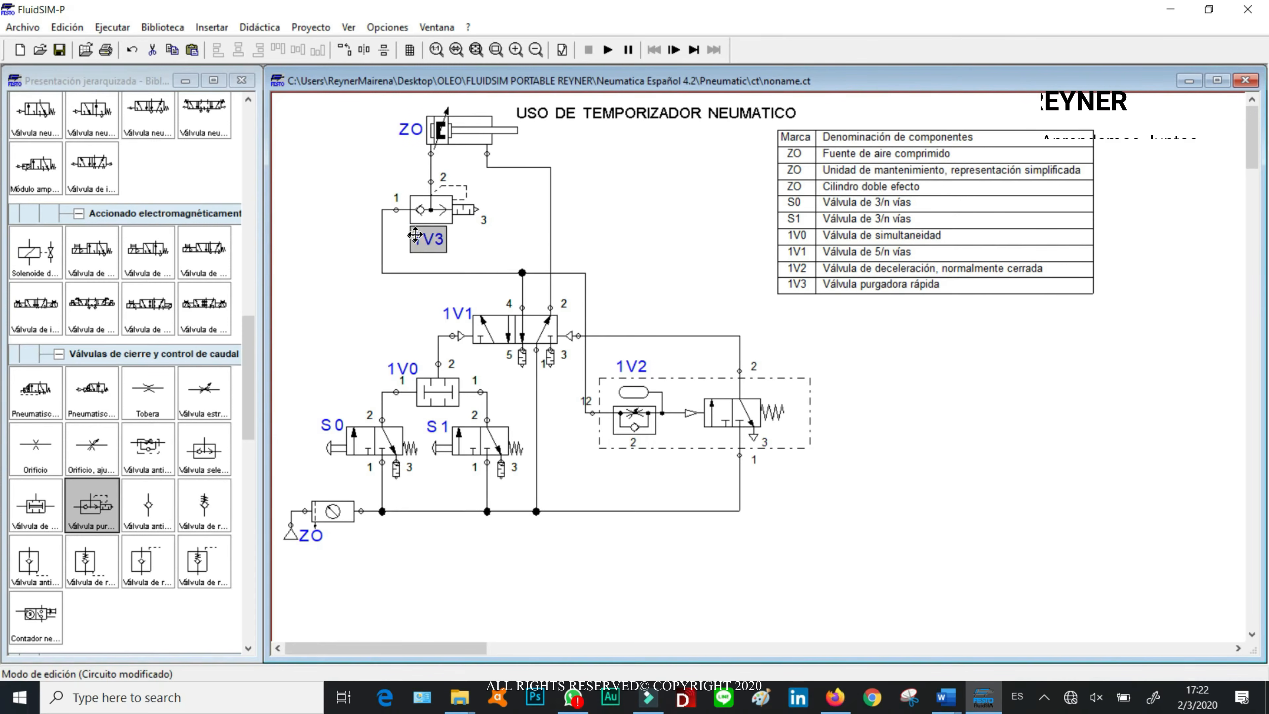
Step: Change the double-acting cylinder's label to 1A0
click(643, 204)
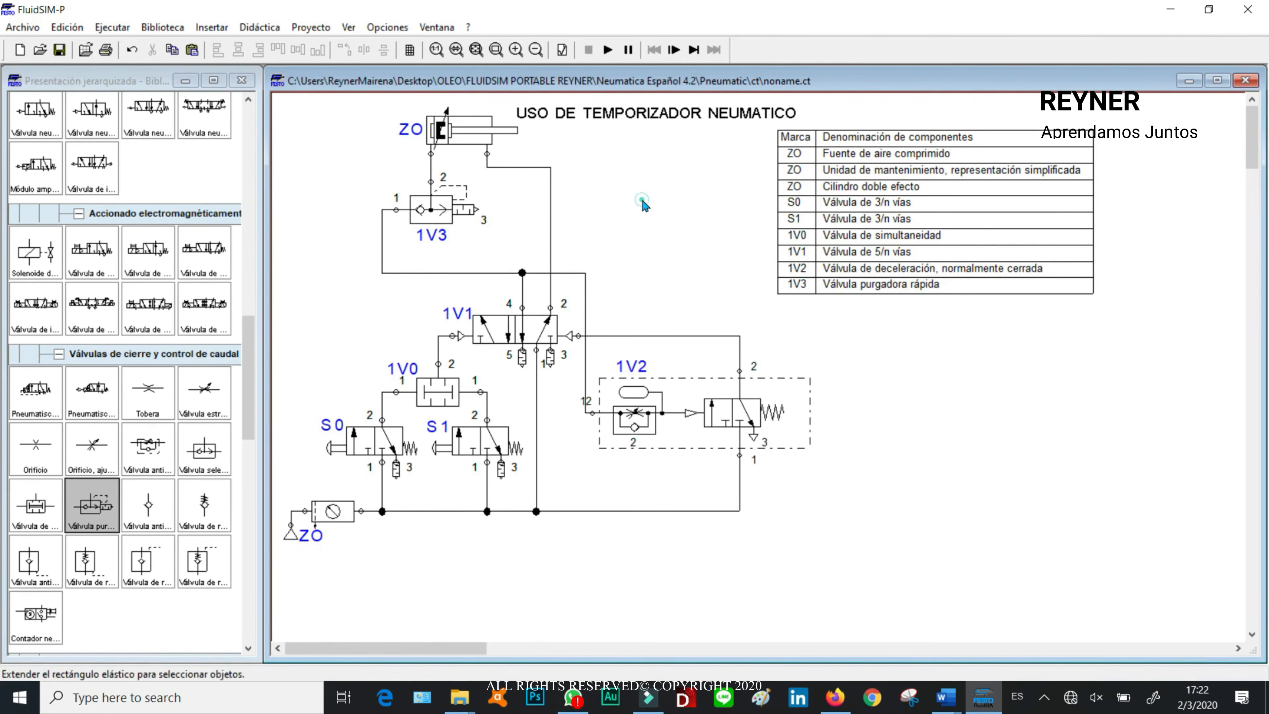
double_click(410, 130)
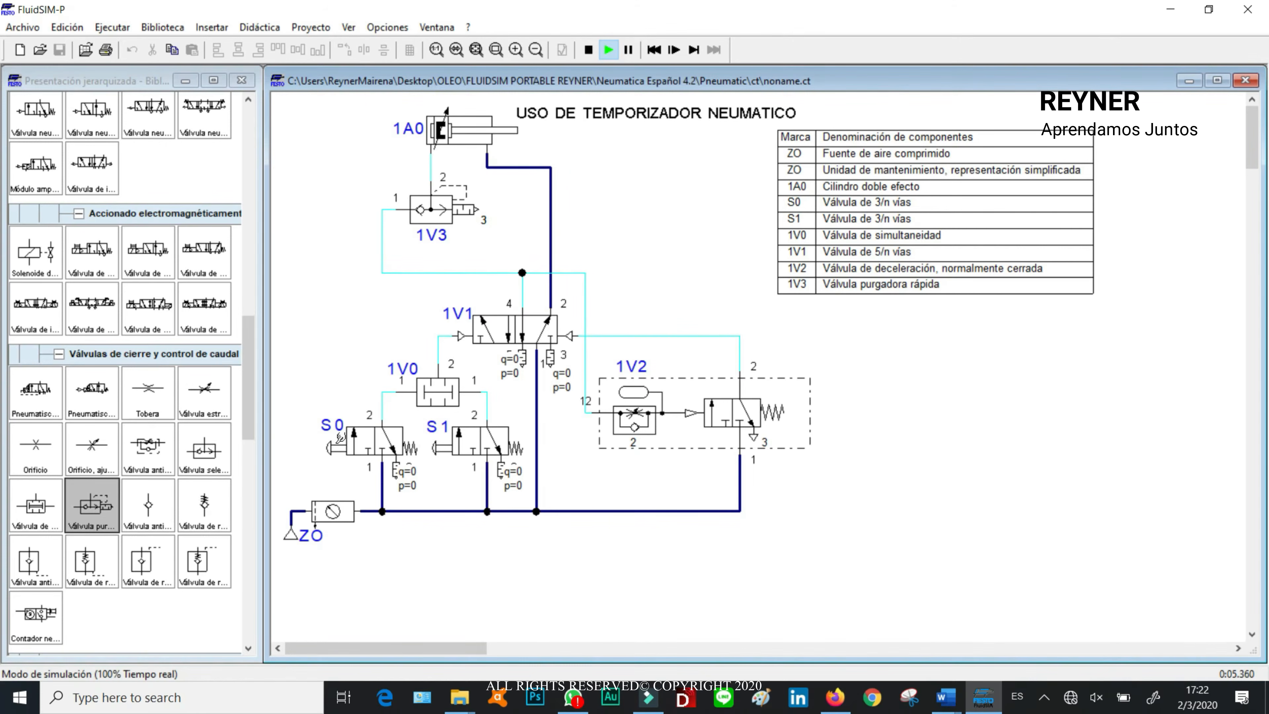
Step: Simulate the labelled circuit by actuating valves S0 and S1 together to run the cylinder cycle, and stop the simulation
shift+click(462, 441)
click(589, 50)
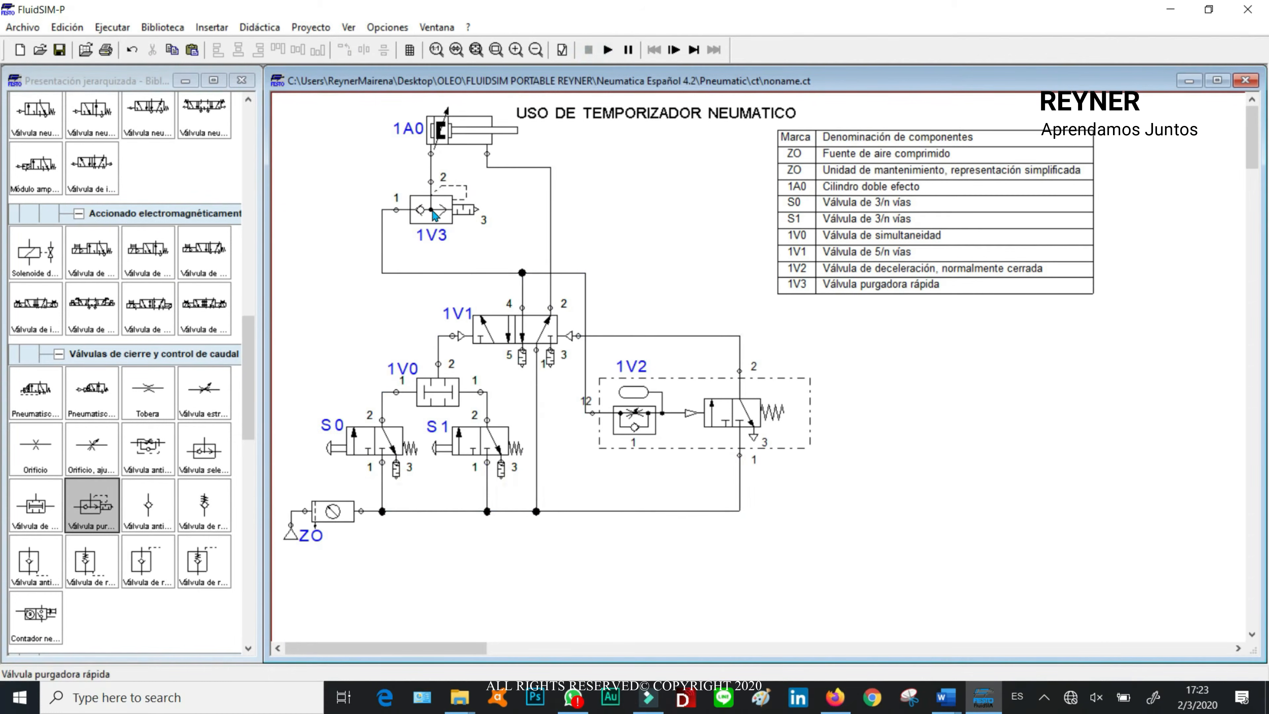
Step: Check the standard nominal flow setting in the properties of quick exhaust valve 1V3 and accept the dialog
click(435, 216)
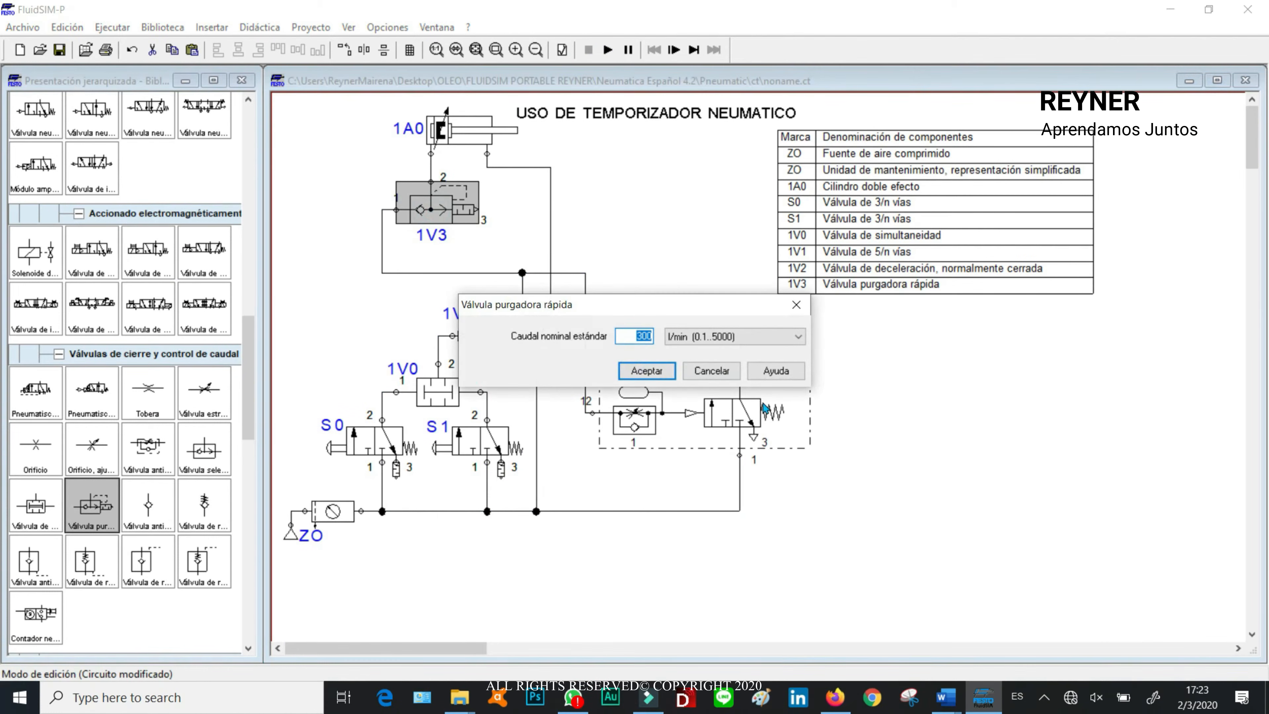
click(652, 372)
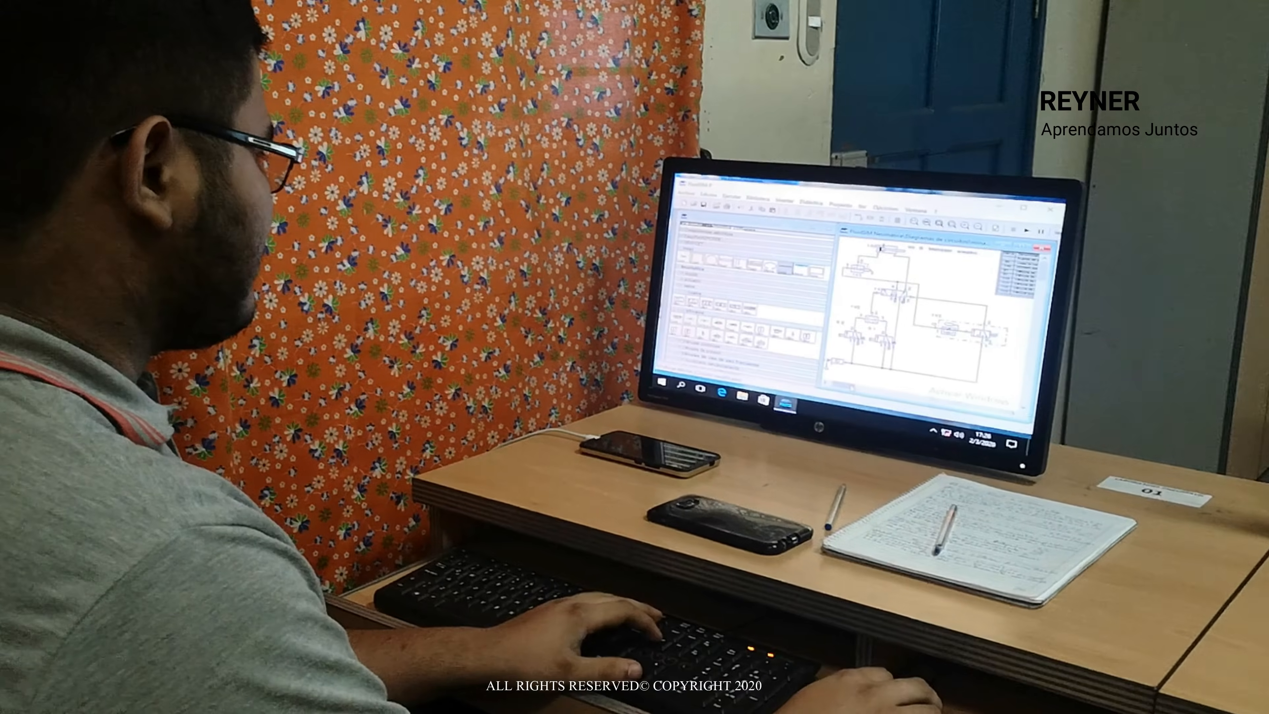